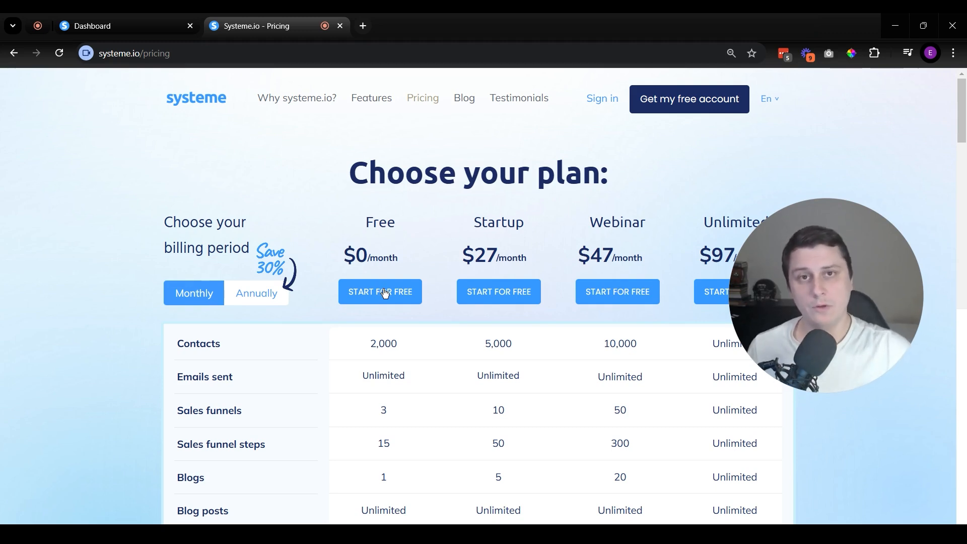
Step: Compare the monthly prices of the Free, Startup, Webinar and Unlimited plans on the pricing page
scroll(126, 302, "down", 2)
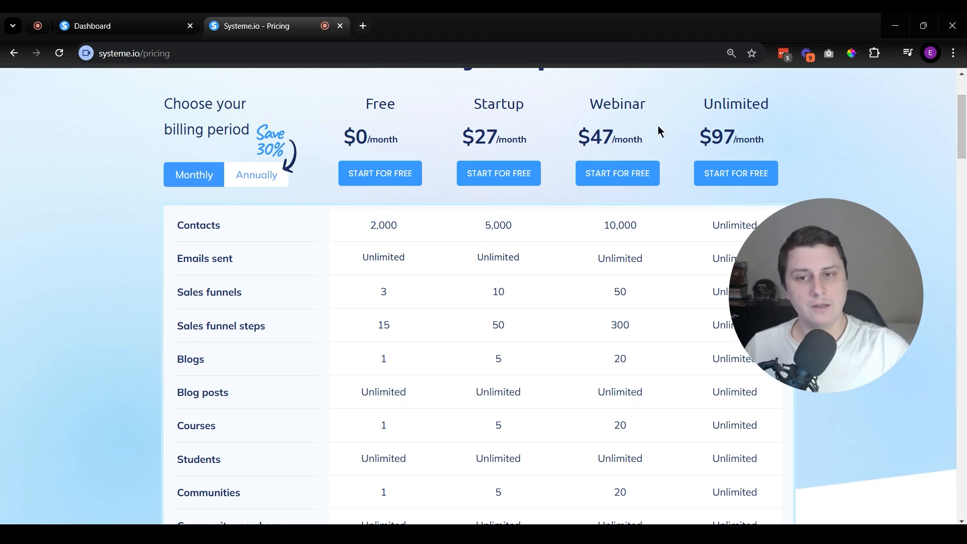
left_click_drag(578, 106, 642, 144)
left_click_drag(715, 104, 764, 147)
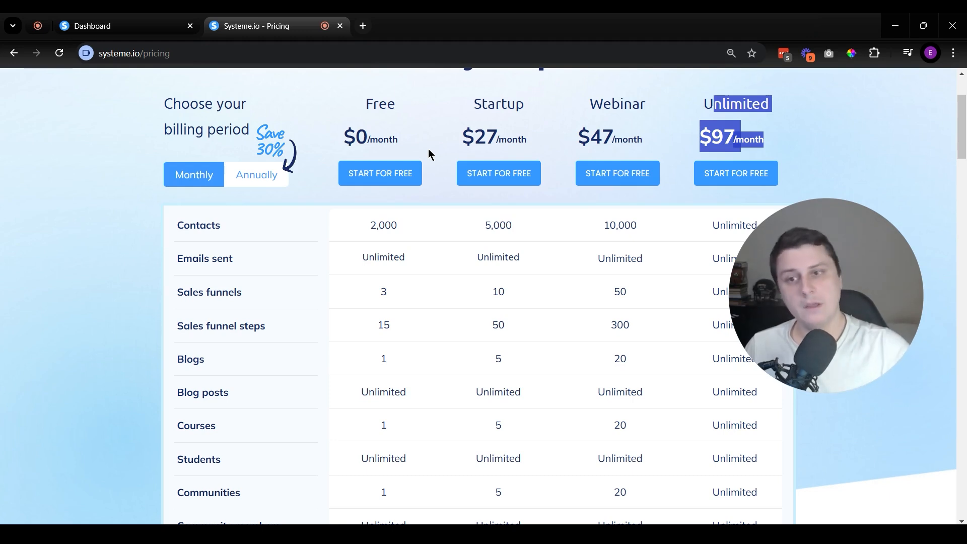
left_click_drag(459, 100, 556, 156)
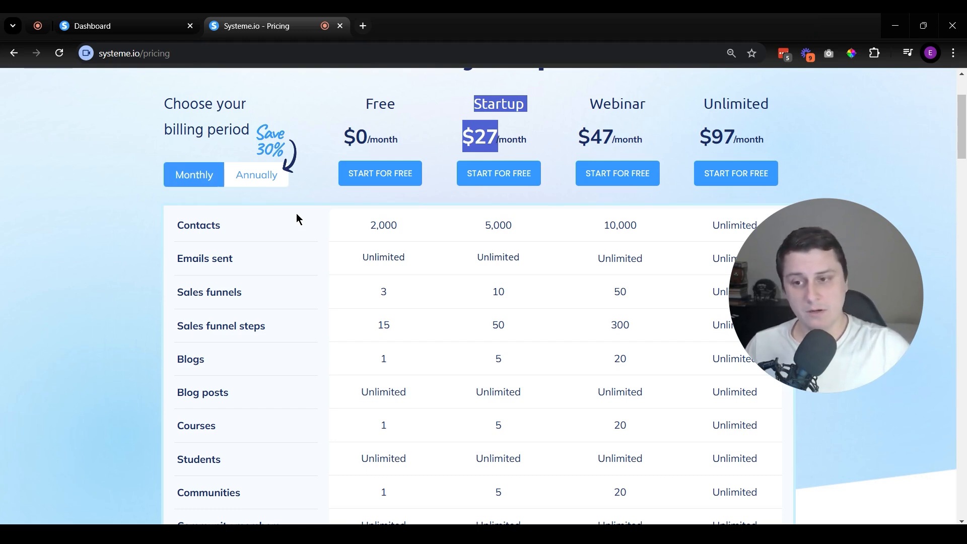
left_click(804, 130)
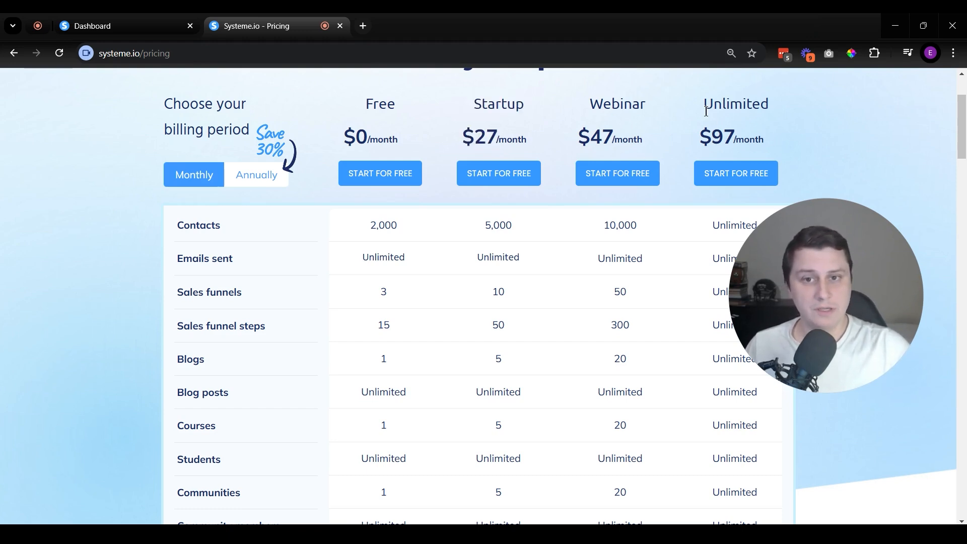
left_click_drag(781, 153, 695, 107)
left_click(740, 124)
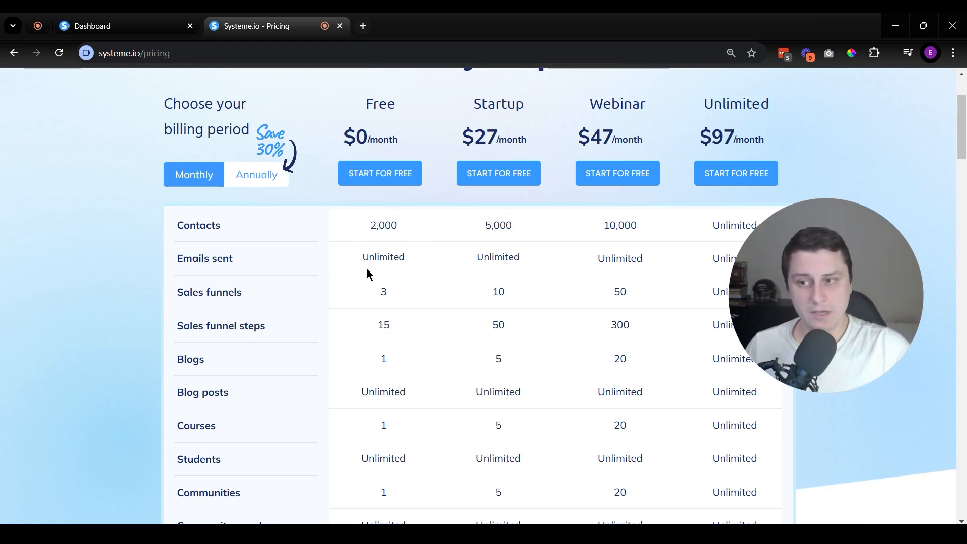
Step: Check the Free plan's allowances for emails sent and sales funnels in the pricing table
scroll(333, 295, "down", 1)
left_click_drag(359, 207, 454, 210)
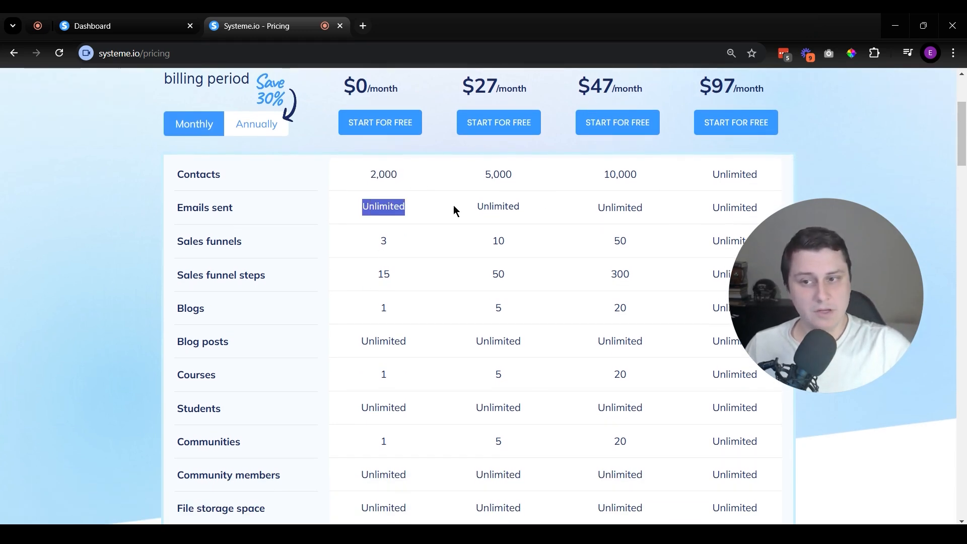
left_click(429, 214)
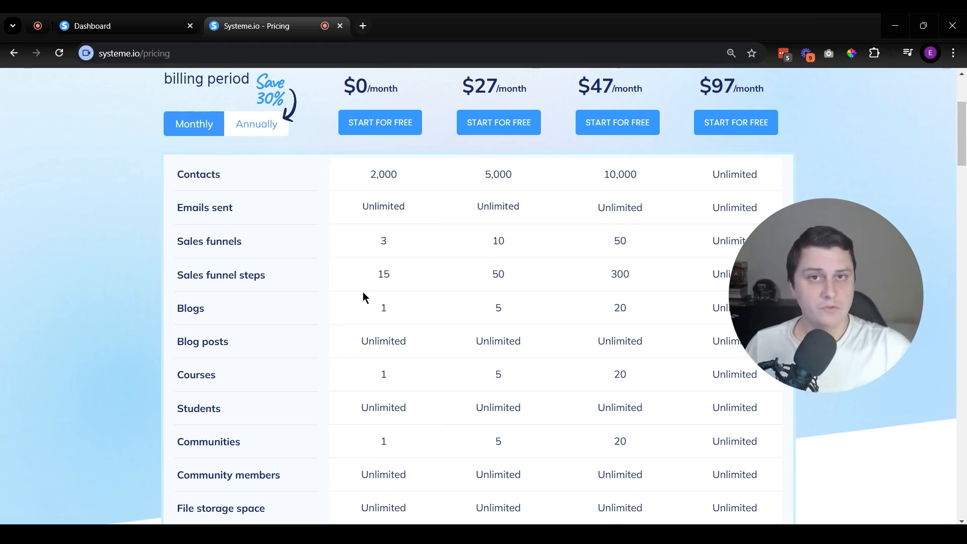
scroll(352, 246, "down", 1)
left_click_drag(378, 223, 416, 227)
left_click(418, 254)
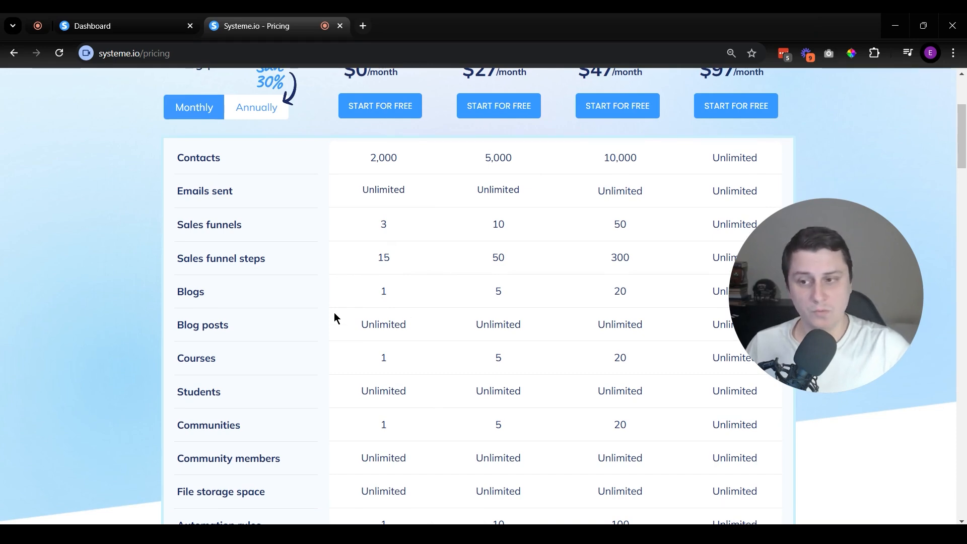
Step: Review the Free plan's limits for blogs, courses, communities and community members
scroll(336, 318, "down", 1)
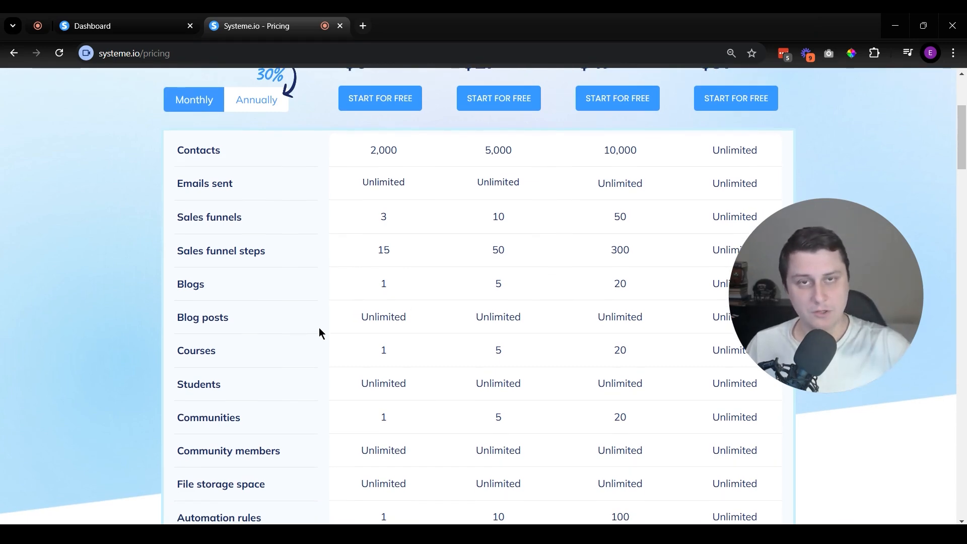
middle_click(318, 329)
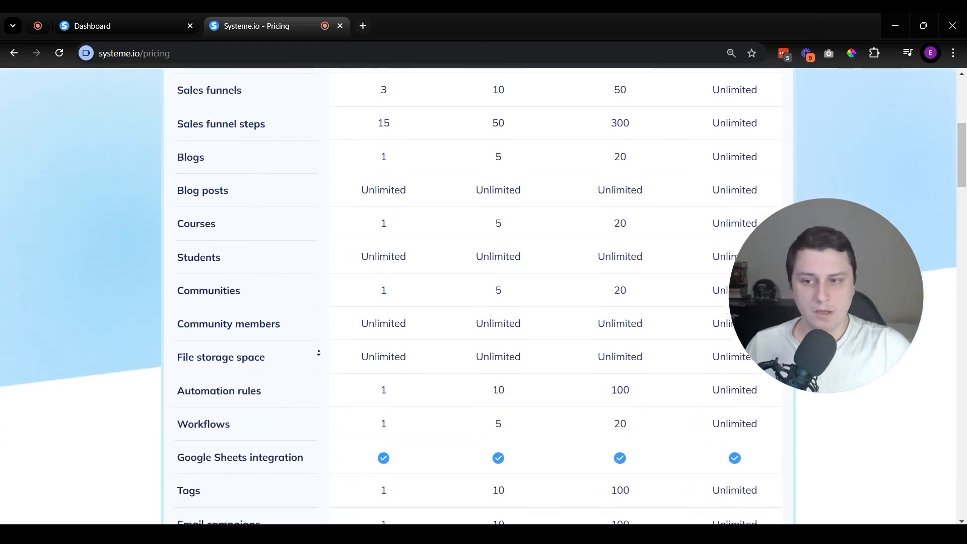
middle_click(326, 358)
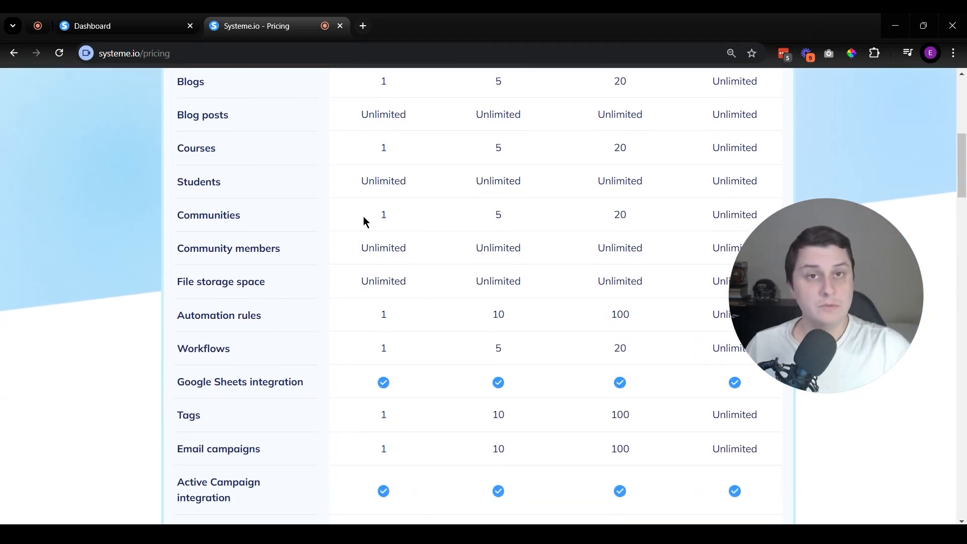
middle_click(347, 231)
middle_click(348, 239)
left_click_drag(355, 238, 442, 249)
left_click(423, 248)
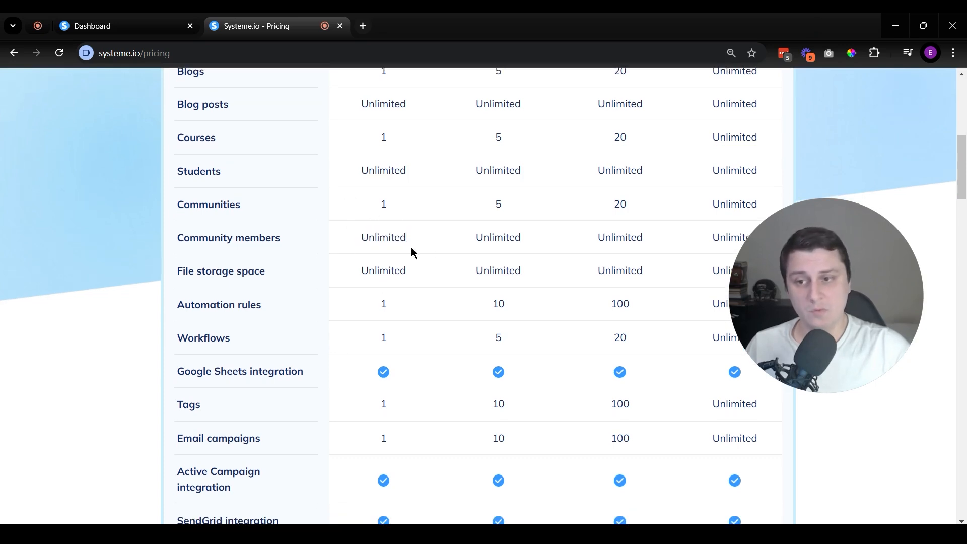
Step: Examine the remaining plan features, from file storage and automation rules to upsells, A/B tests and coupon codes
scroll(343, 252, "down", 1)
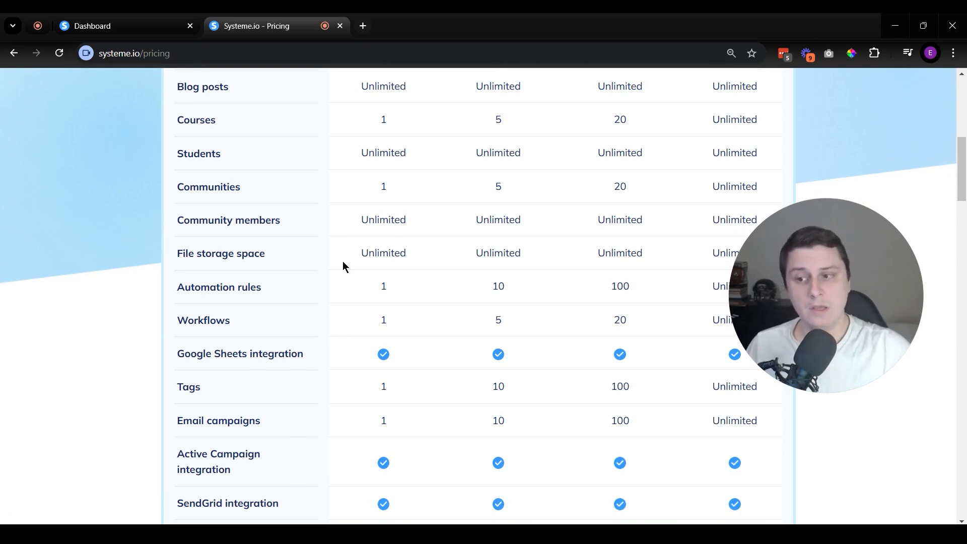
scroll(320, 302, "down", 2)
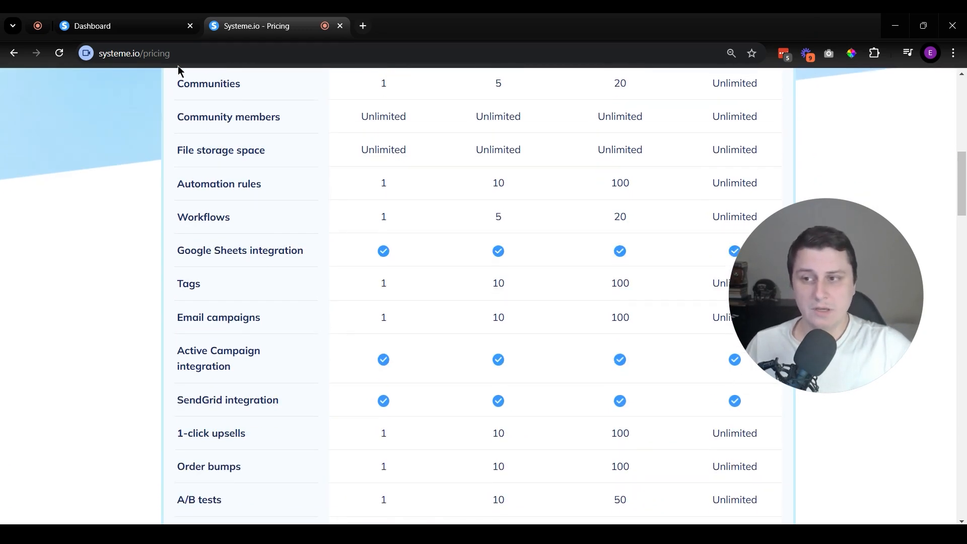
scroll(383, 342, "down", 5)
scroll(401, 387, "down", 8)
scroll(401, 388, "up", 1)
scroll(401, 388, "down", 6)
scroll(400, 393, "down", 2)
scroll(376, 406, "up", 10)
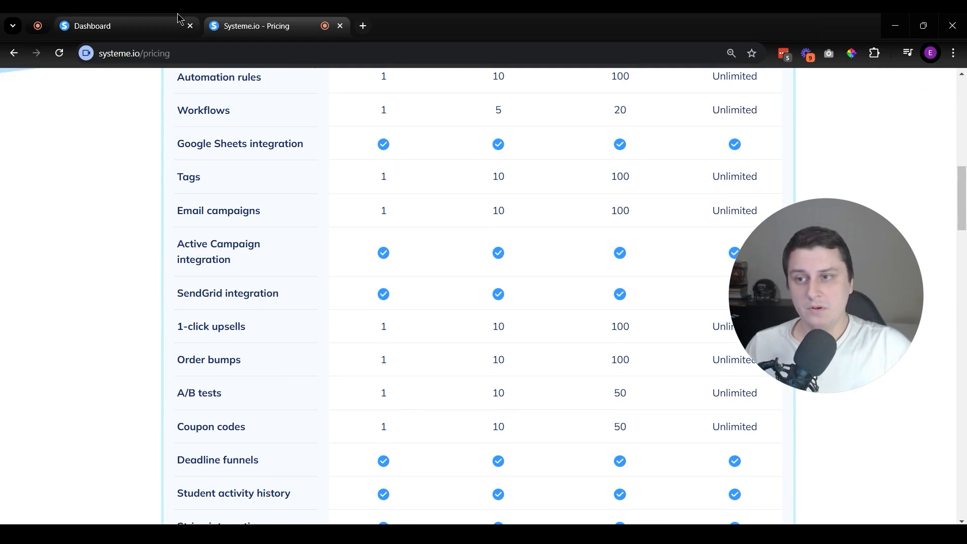
Step: Return to the account dashboard and open the contacts list
left_click(156, 19)
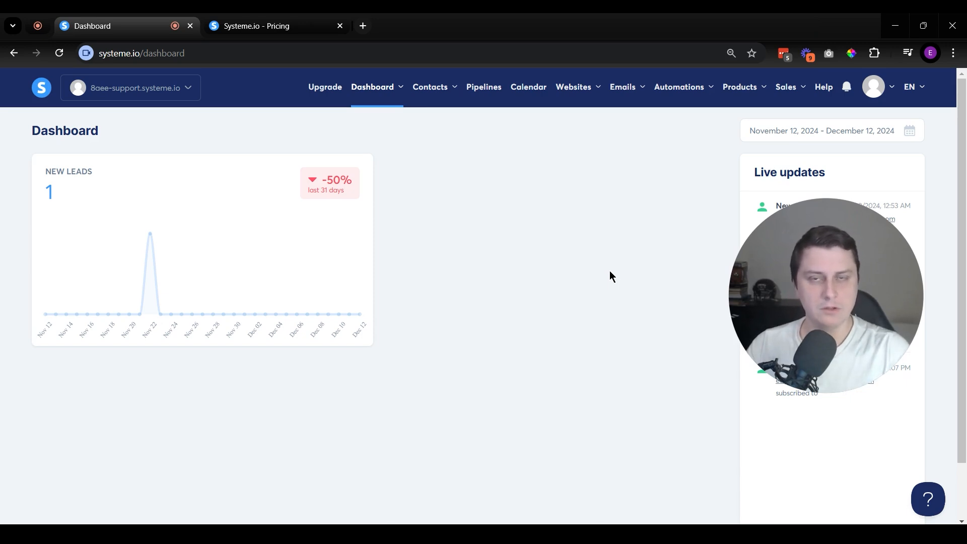
mouse_move(428, 91)
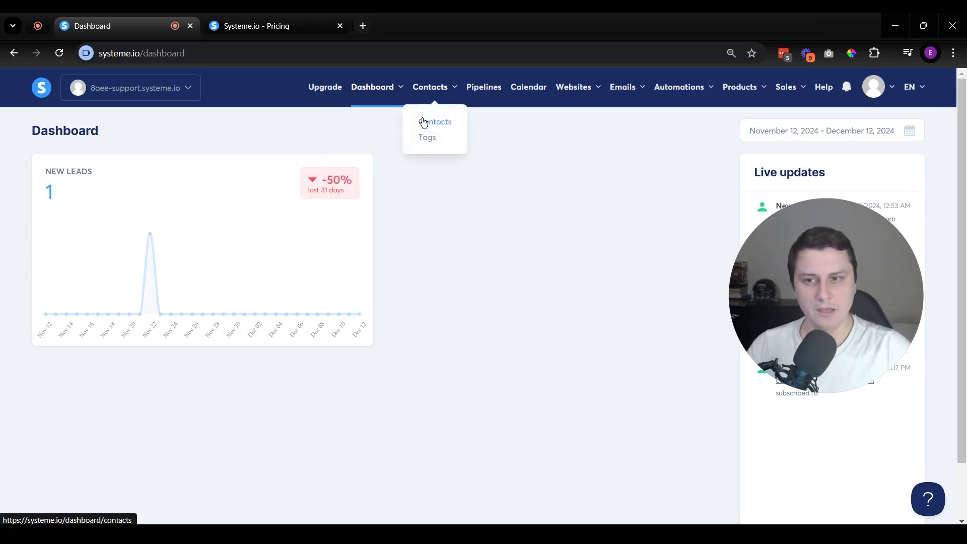
left_click(424, 123)
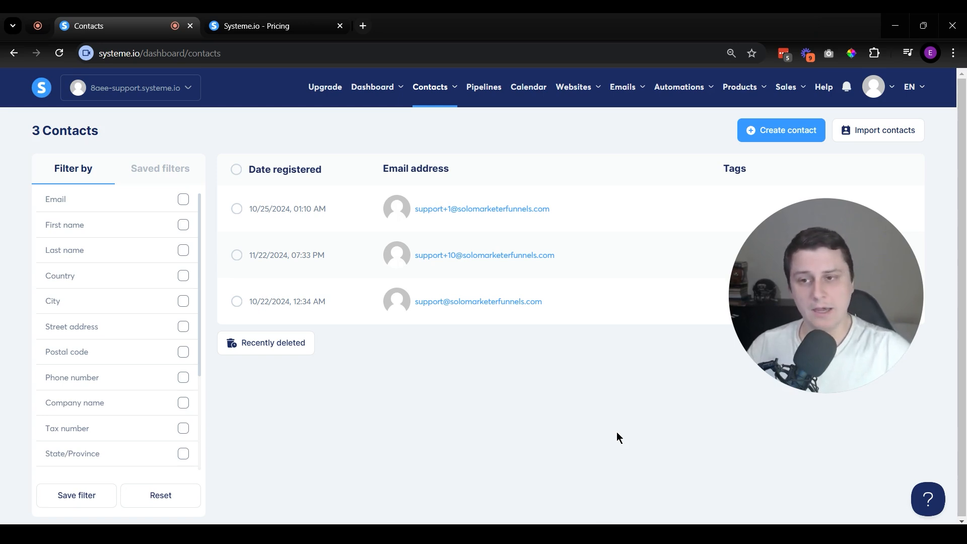
Step: Open the affiliate dashboard
mouse_move(386, 95)
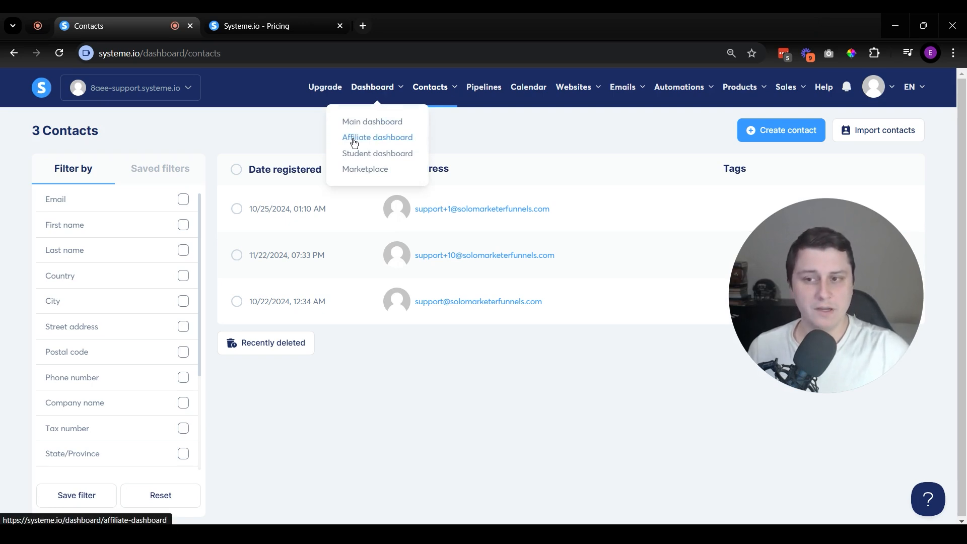
left_click(369, 137)
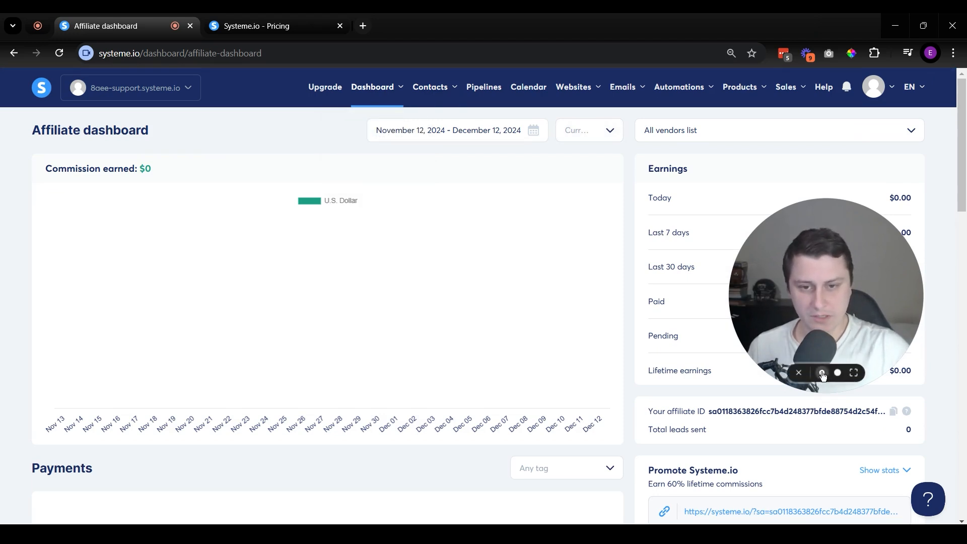
left_click(822, 376)
left_click_drag(804, 298, 45, 431)
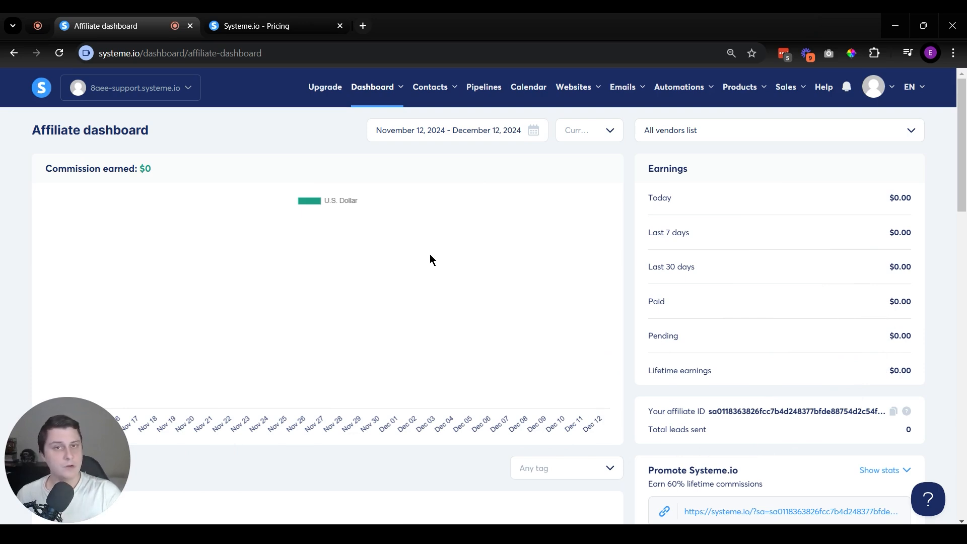
Step: Browse the marketplace offers in a separate browser tab and sort them by last 30 days' earnings
scroll(555, 270, "down", 7)
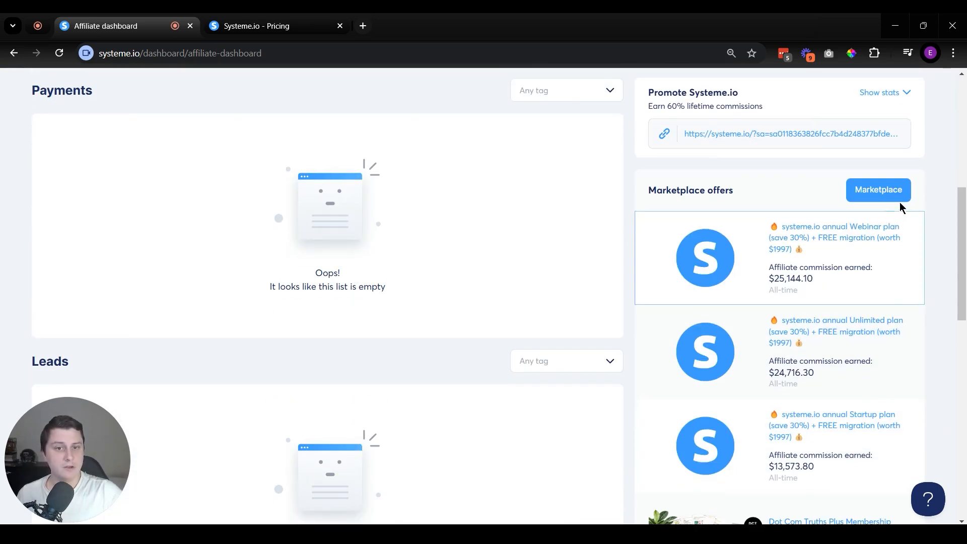
middle_click(898, 195)
left_click(292, 20)
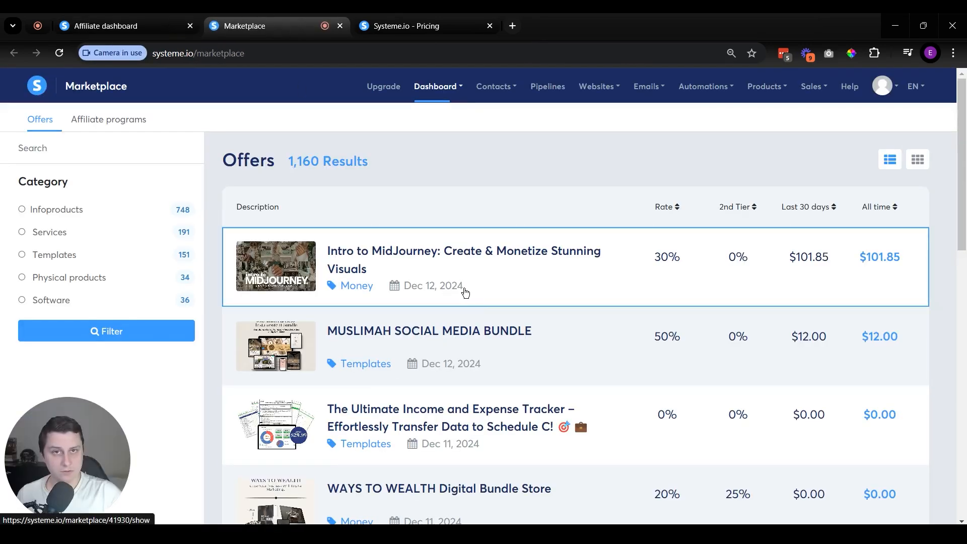
scroll(583, 356, "down", 14)
scroll(675, 345, "up", 14)
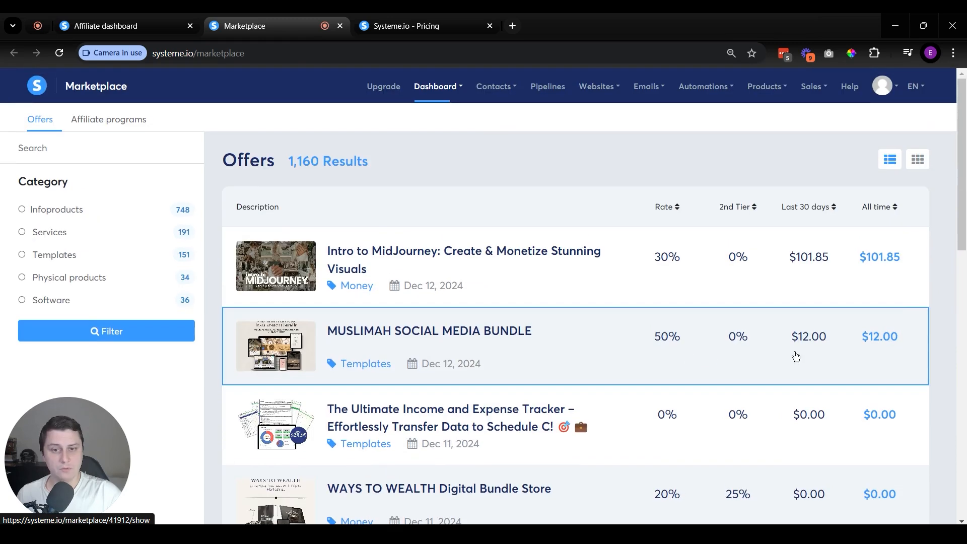
left_click(817, 209)
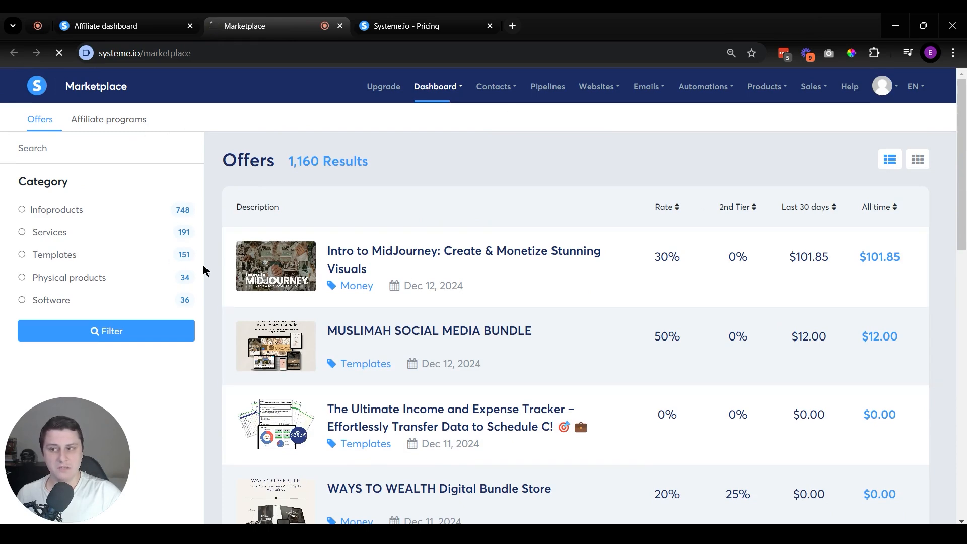
key("ctrl+w")
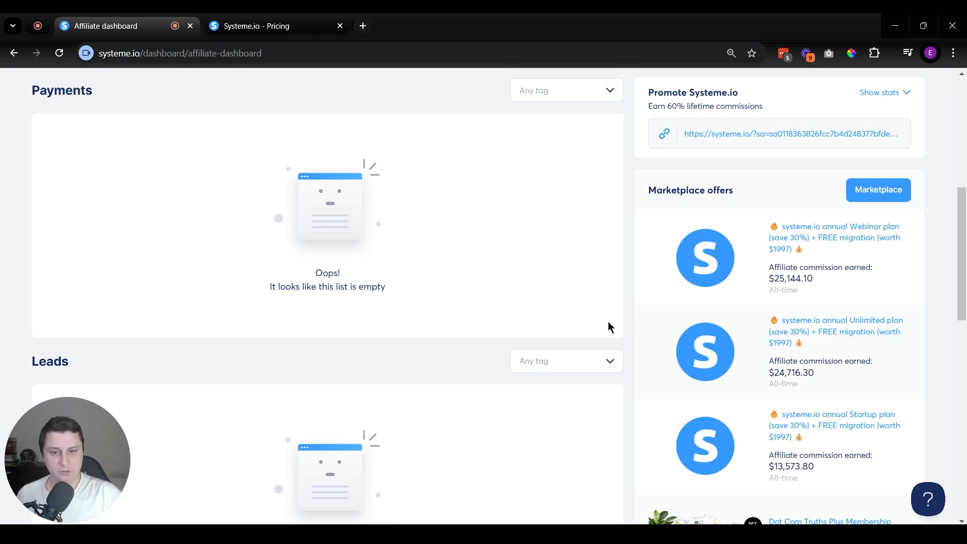
Step: Review the affiliate dashboard's earnings, promotion link, payments, leads, invoices and marketplace offers
scroll(783, 312, "up", 7)
scroll(464, 350, "down", 3)
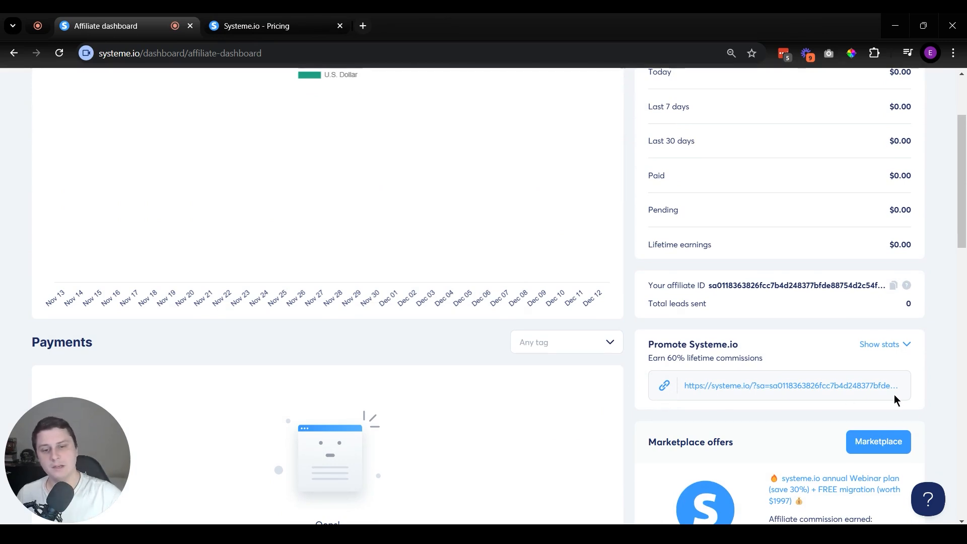
scroll(894, 396, "up", 3)
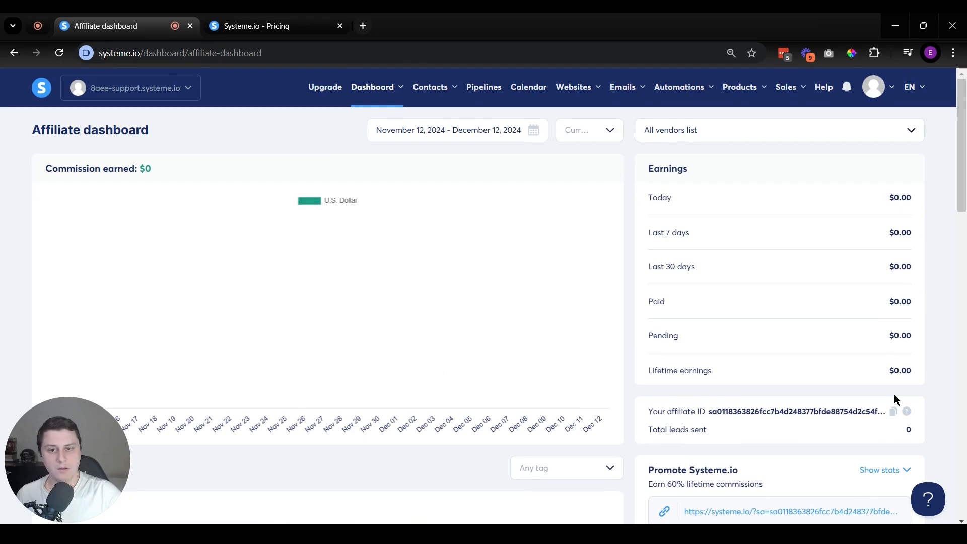
scroll(481, 349, "down", 20)
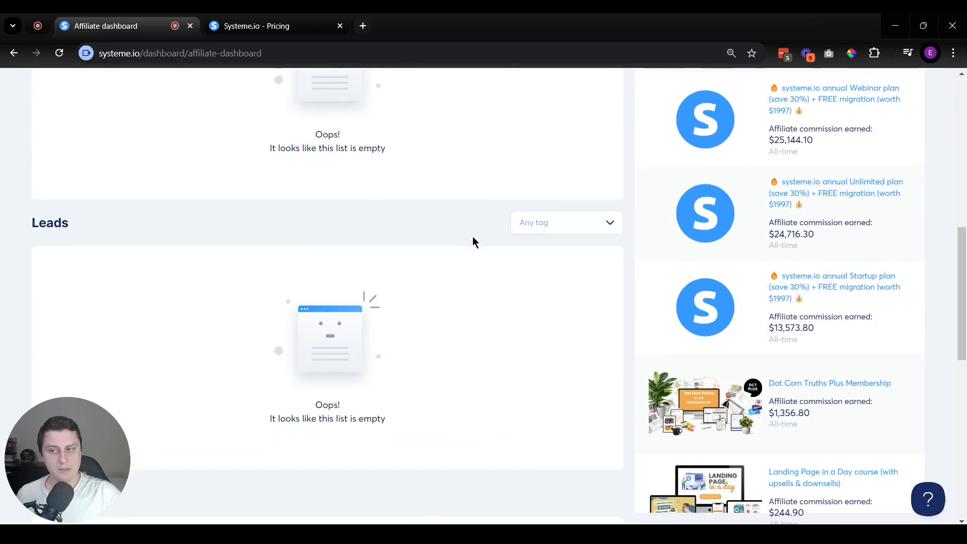
scroll(440, 372, "up", 6)
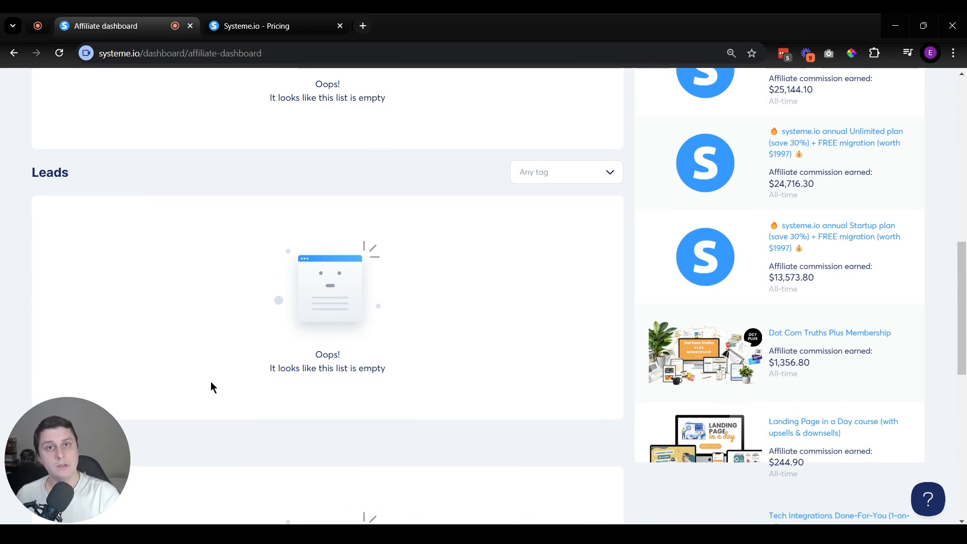
scroll(185, 353, "down", 5)
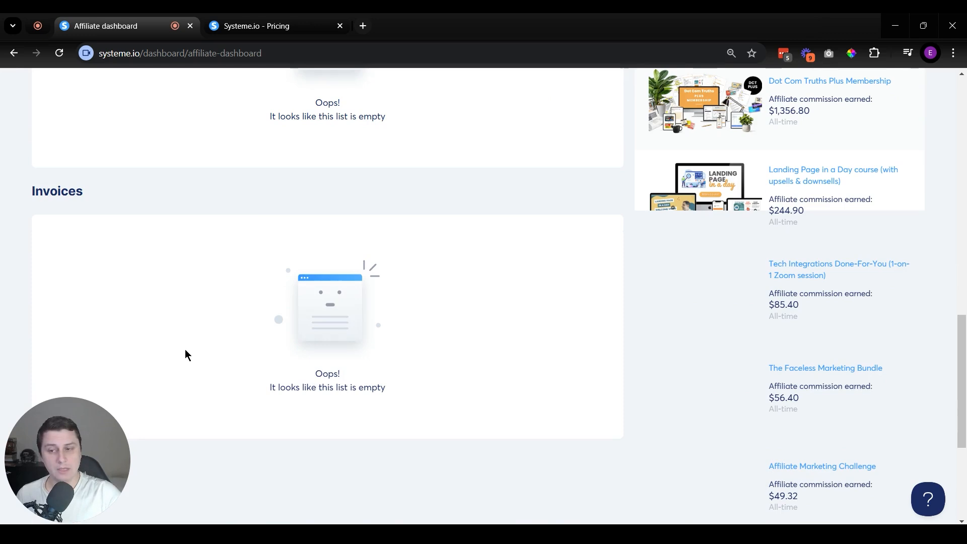
scroll(346, 331, "down", 2)
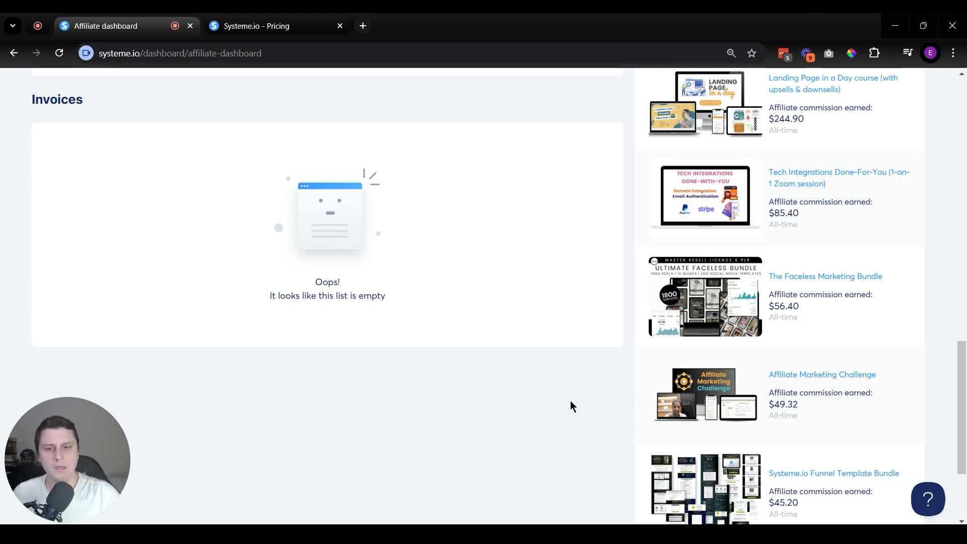
scroll(570, 403, "down", 3)
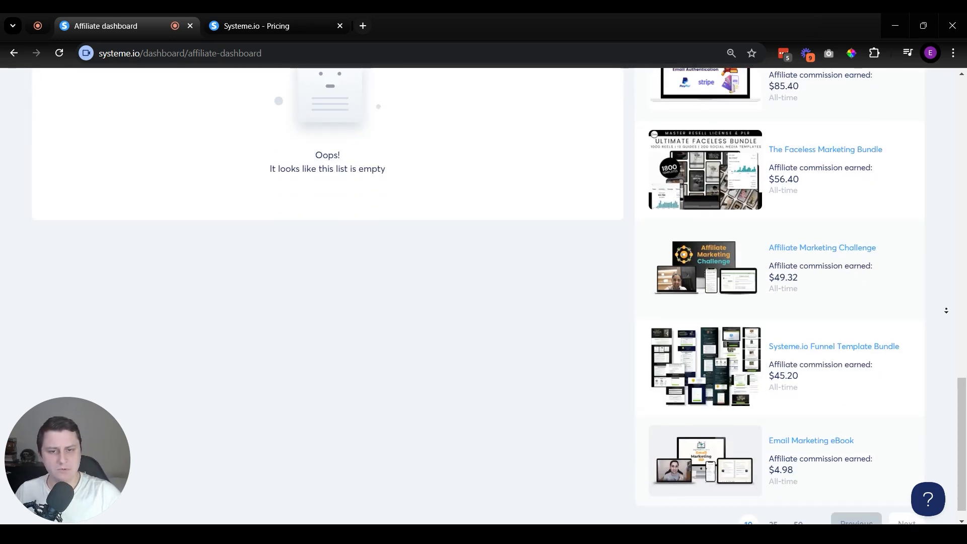
scroll(946, 310, "down", 1)
scroll(703, 294, "up", 20)
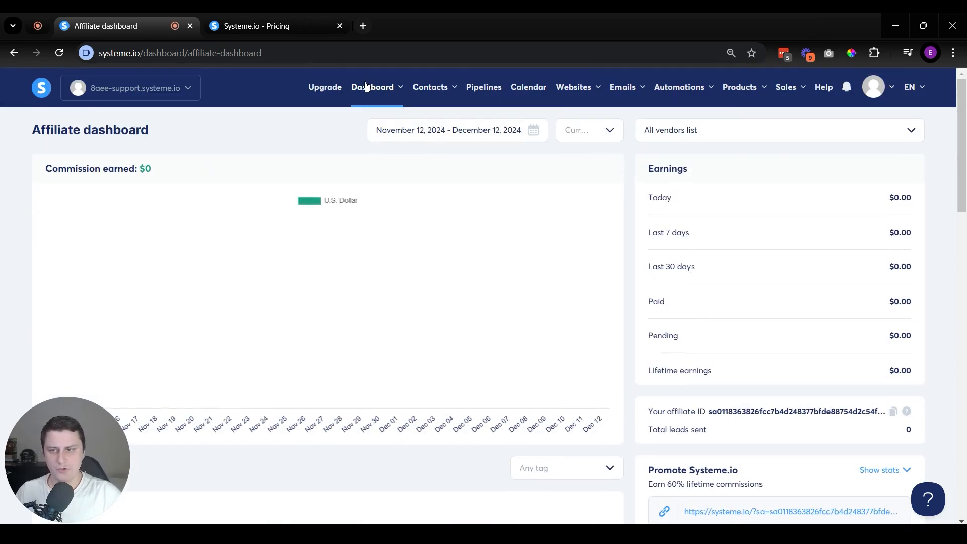
Step: Open the student dashboard to view the enrolled courses
mouse_move(364, 86)
left_click(369, 158)
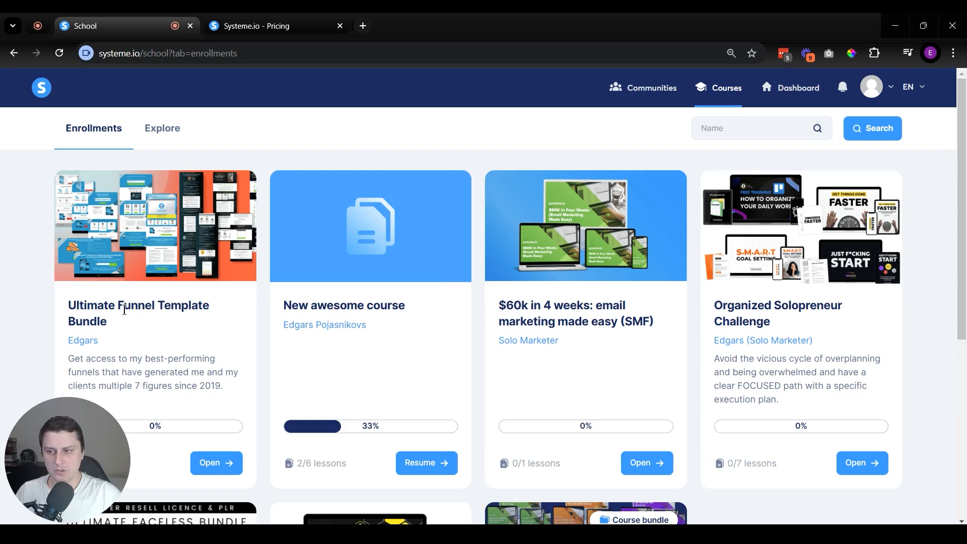
Step: Open the Ultimate Funnel Template Bundle course and review its introduction and the Lead Generation lesson under Funnel templates
left_click(221, 469)
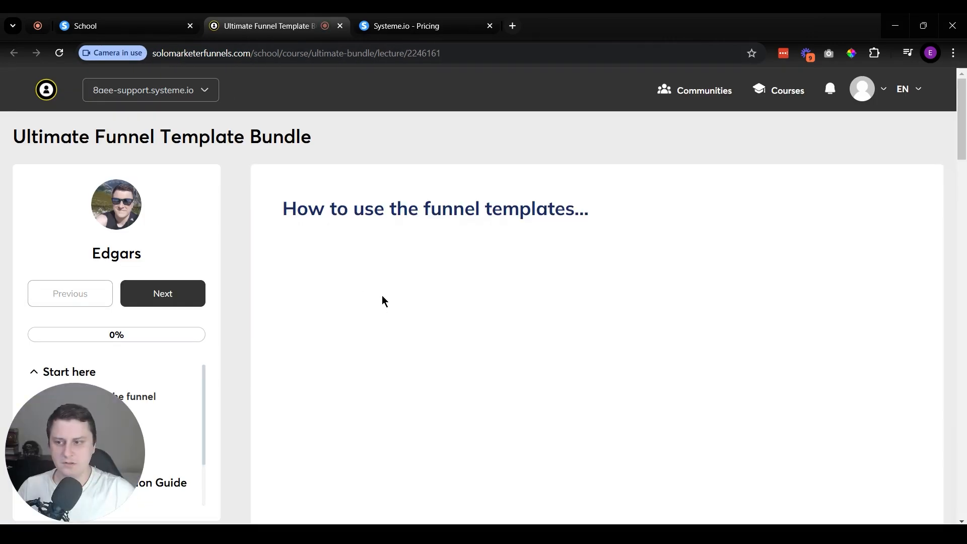
scroll(243, 324, "down", 8)
scroll(605, 403, "up", 10)
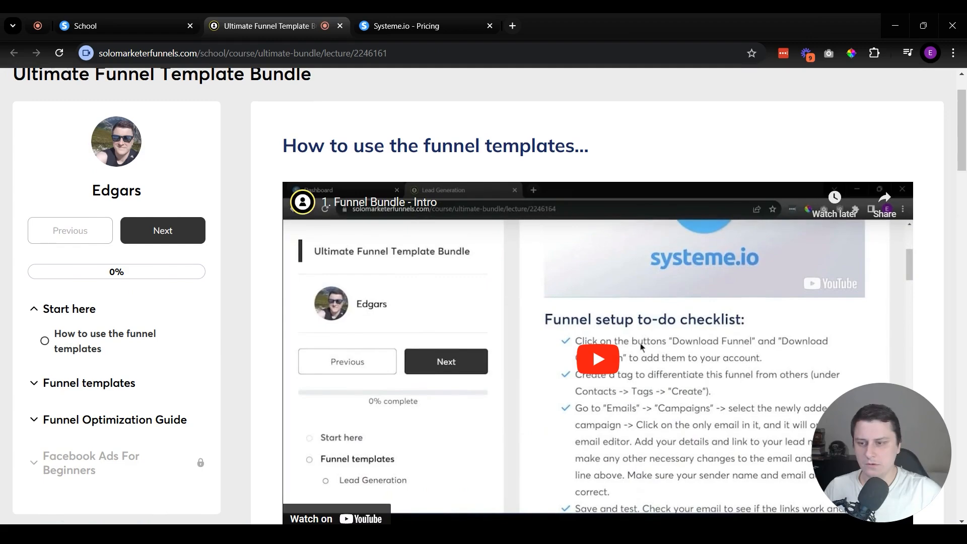
left_click(120, 385)
left_click(104, 414)
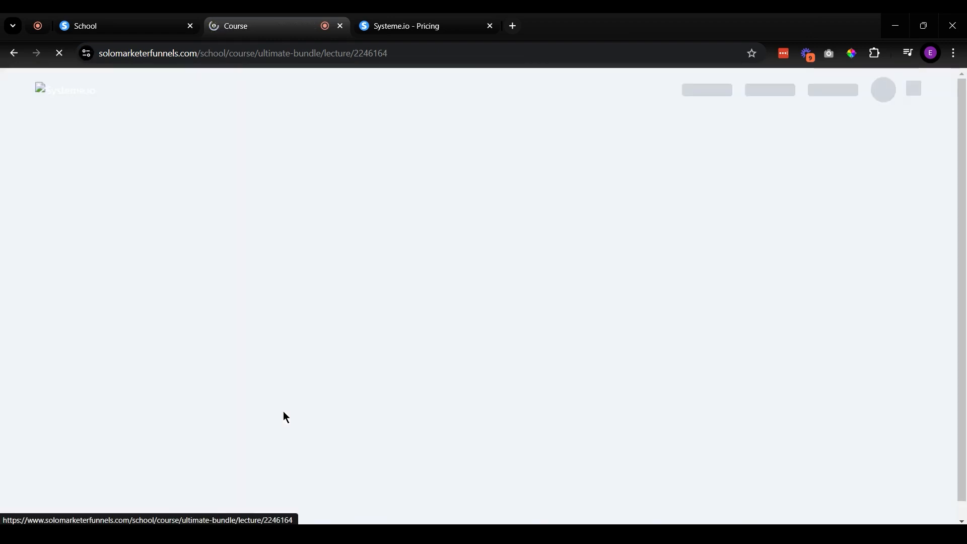
scroll(458, 332, "down", 10)
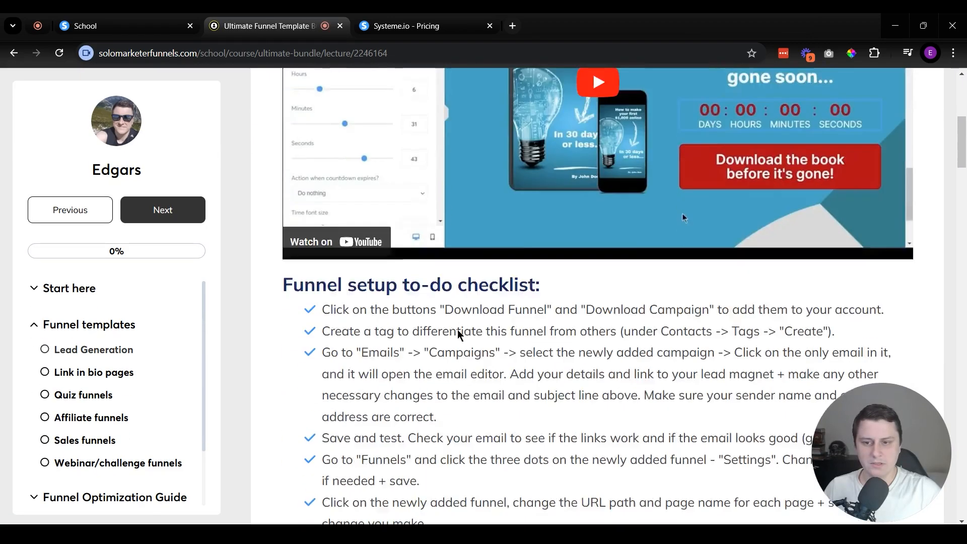
scroll(456, 337, "up", 10)
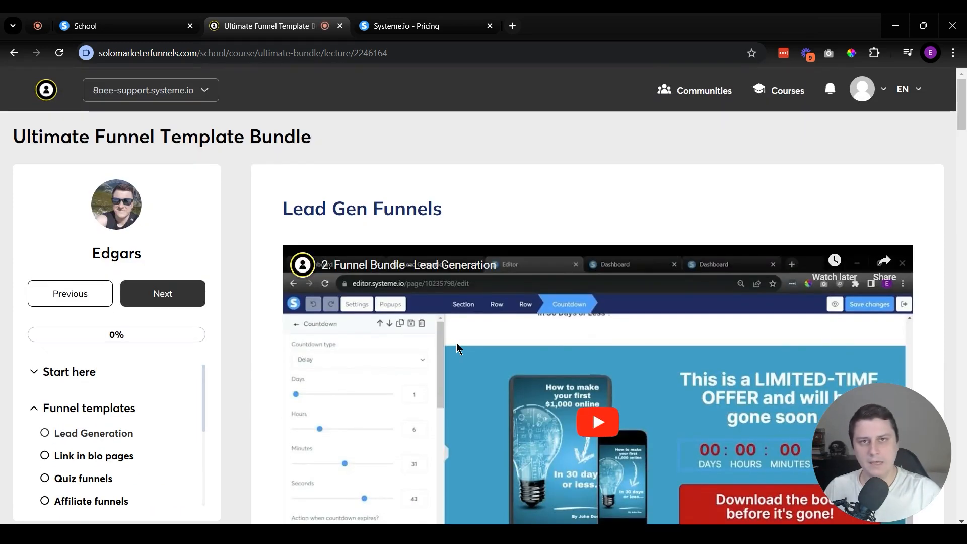
scroll(457, 345, "down", 10)
scroll(424, 282, "up", 10)
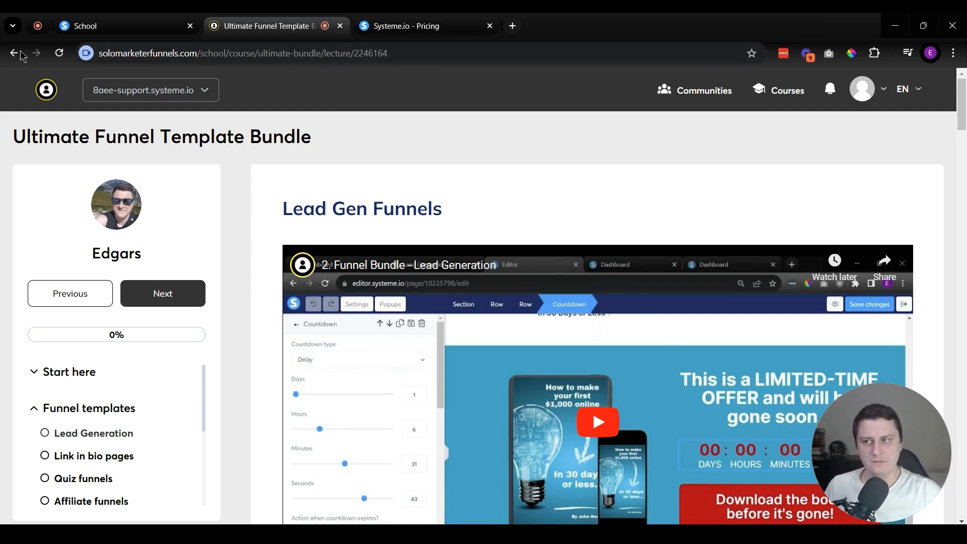
Step: Return to the school page, view the available communities, and go back to the main dashboard
left_click(141, 19)
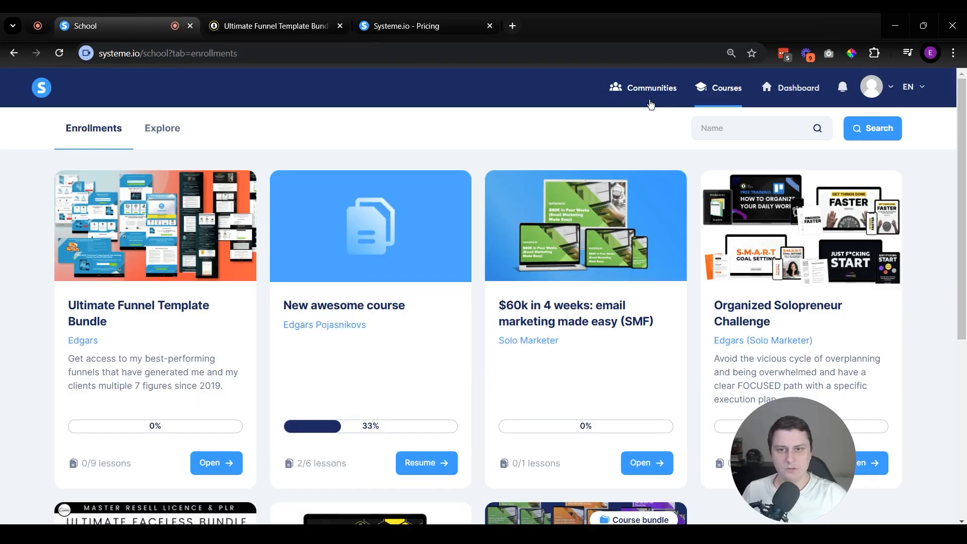
left_click(646, 96)
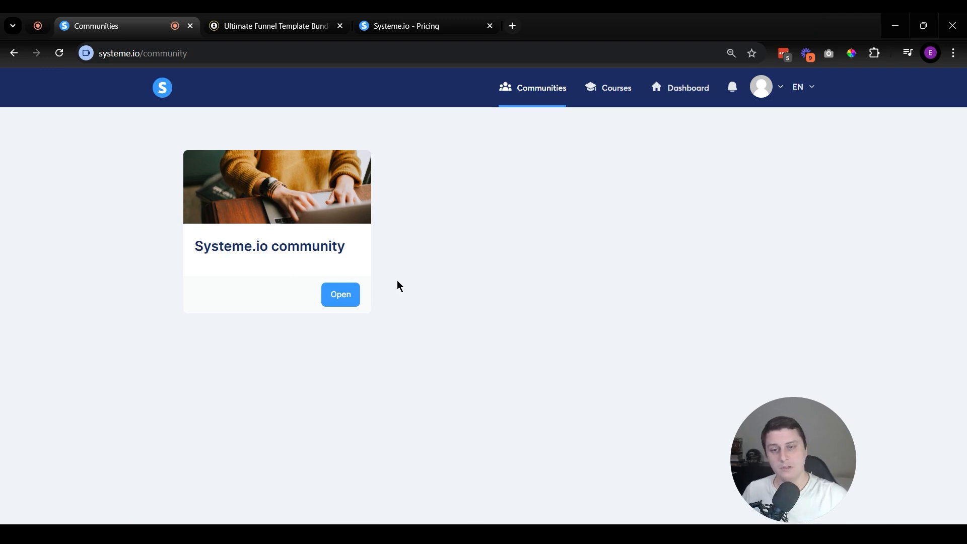
left_click(700, 96)
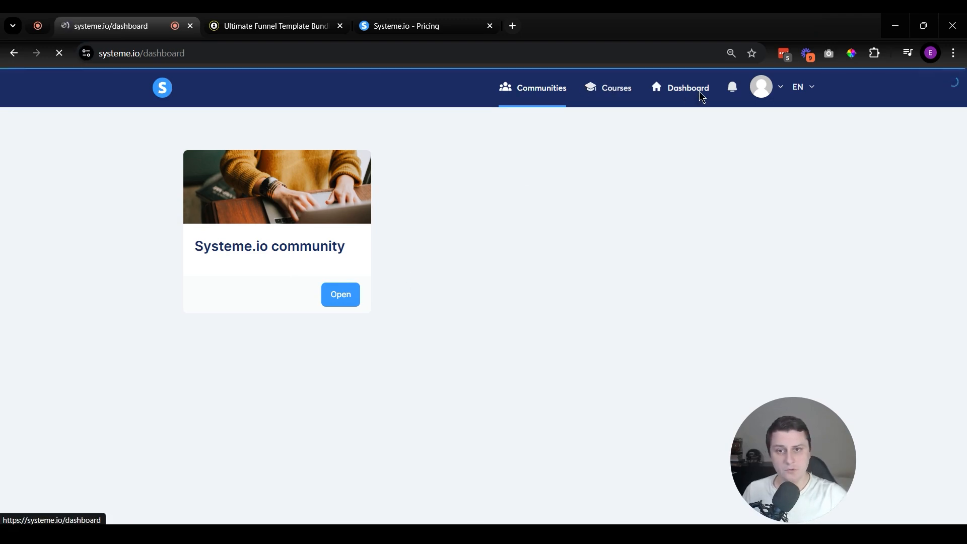
Step: Open the contacts list and review the fields available for filtering contacts
mouse_move(429, 95)
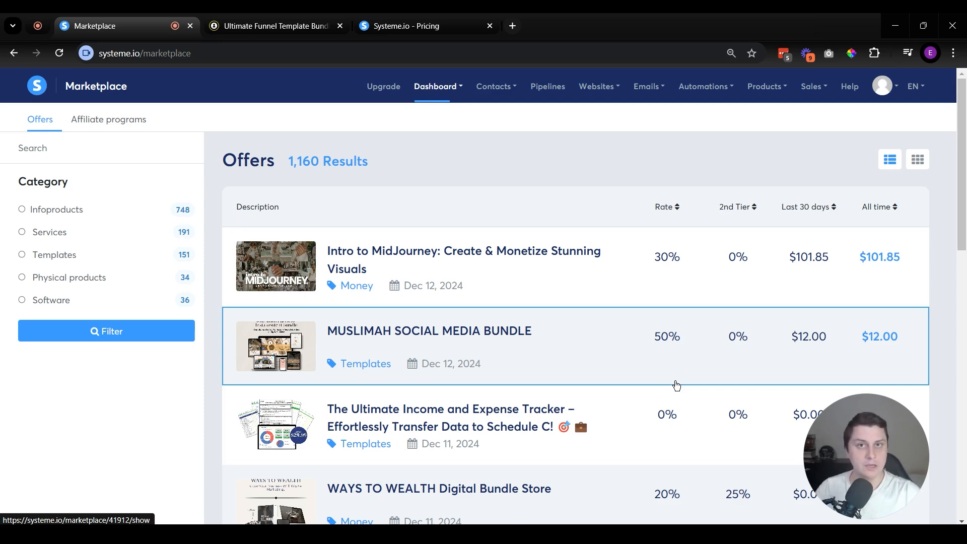
mouse_move(508, 88)
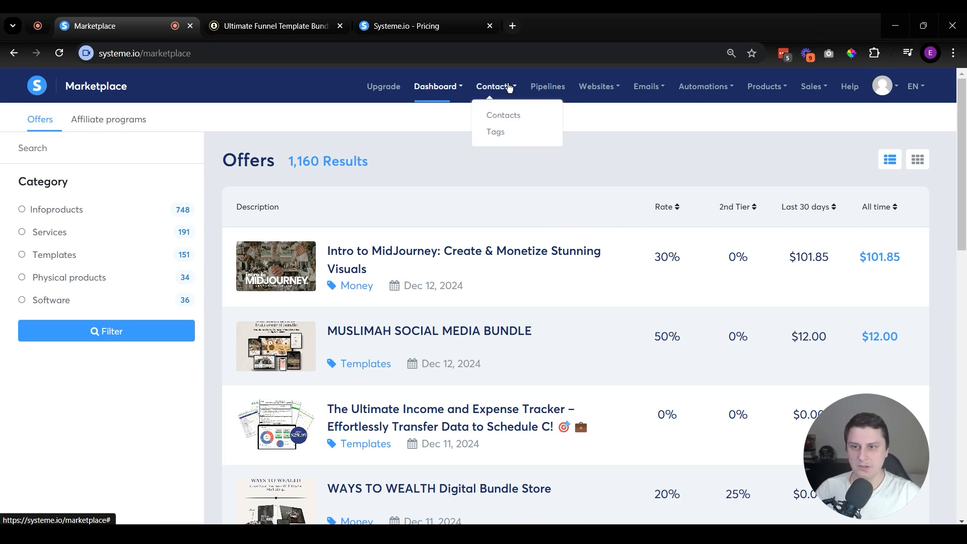
left_click(506, 114)
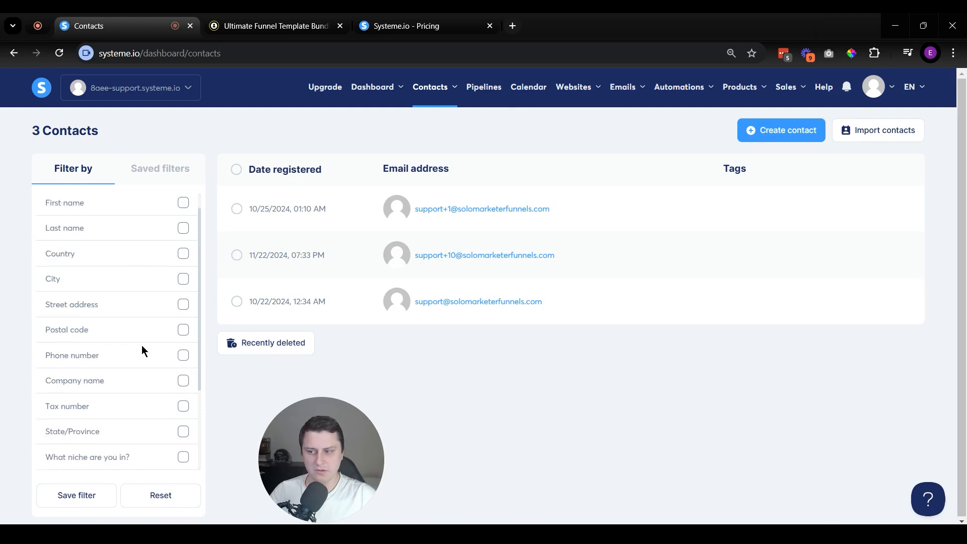
scroll(101, 436, "down", 3)
scroll(144, 429, "up", 4)
scroll(178, 452, "down", 4)
scroll(114, 421, "up", 3)
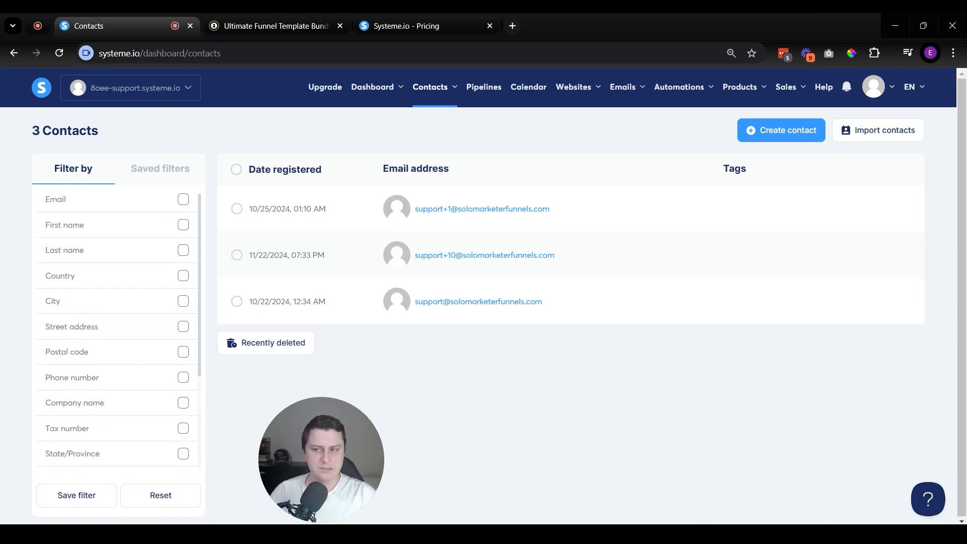
left_click_drag(311, 485, 4, 503)
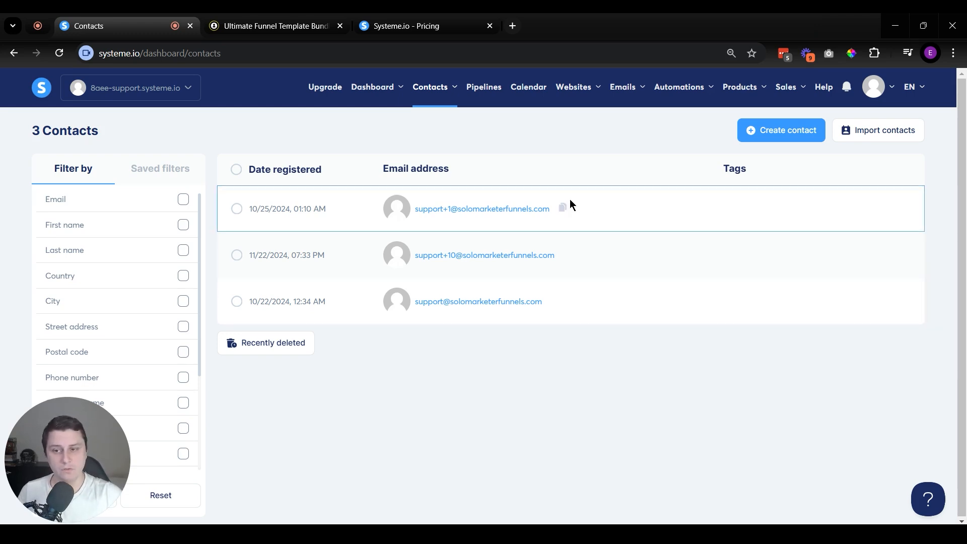
Step: Open the first listed contact's record and review its profile fields, tags, subscriptions and payments
left_click(524, 213)
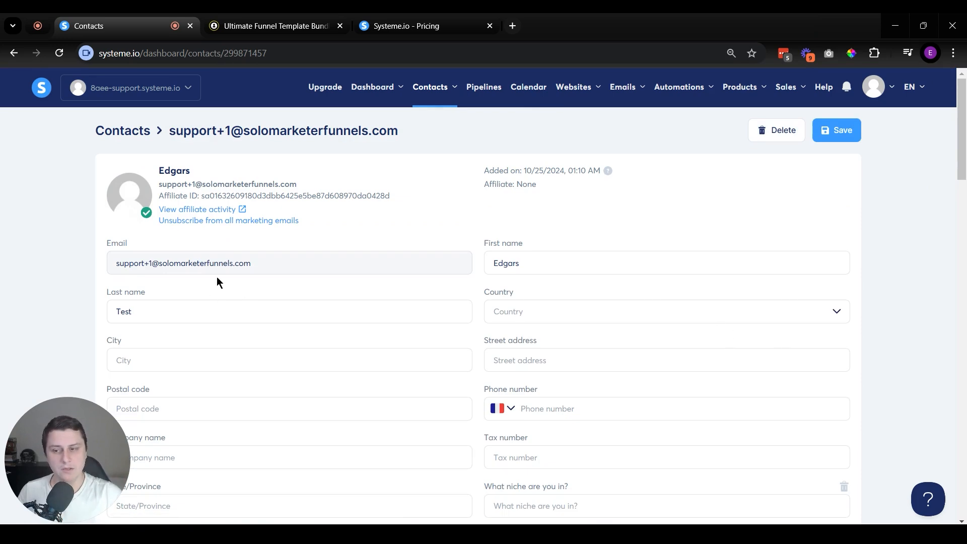
scroll(278, 308, "down", 5)
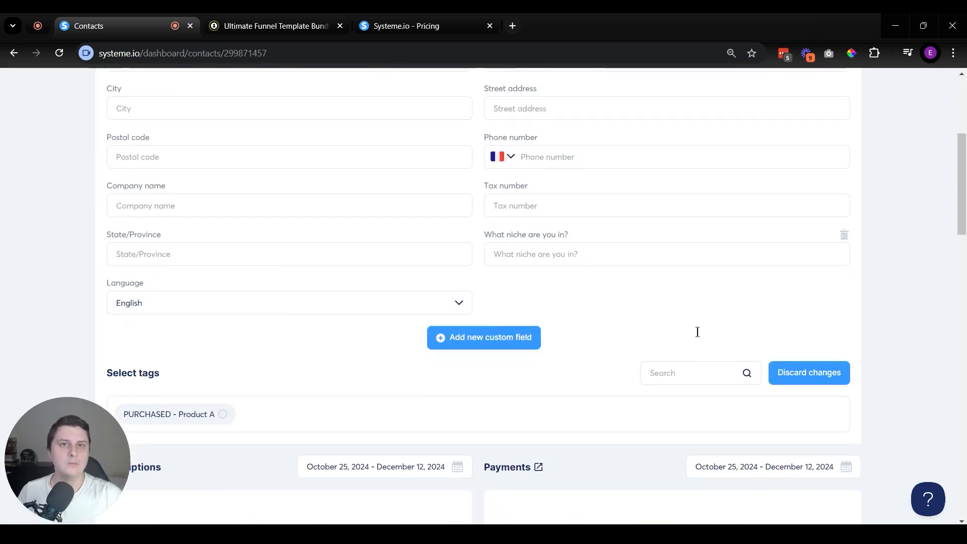
scroll(524, 300, "down", 5)
scroll(330, 300, "up", 2)
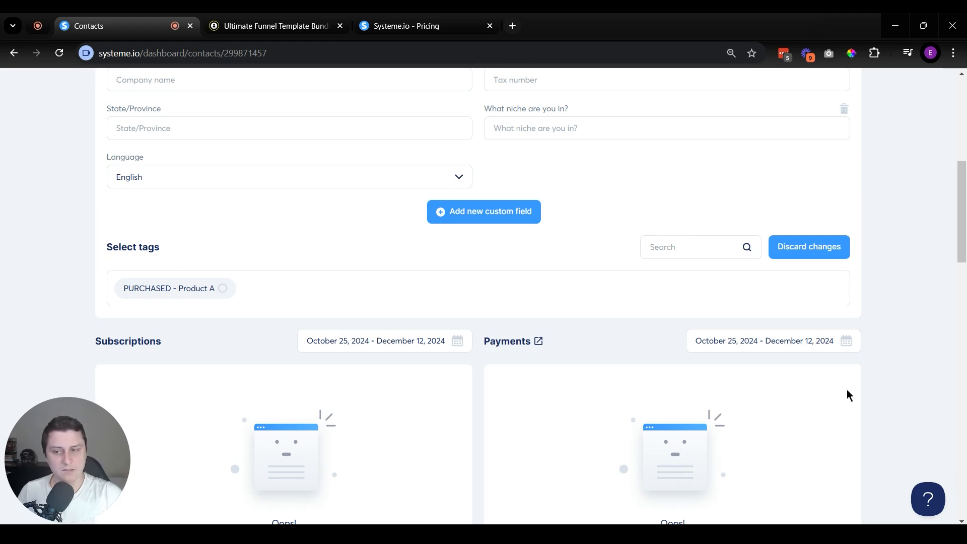
Step: Select the PURCHASED - Product A tag for the contact and look over the record again
left_click(222, 289)
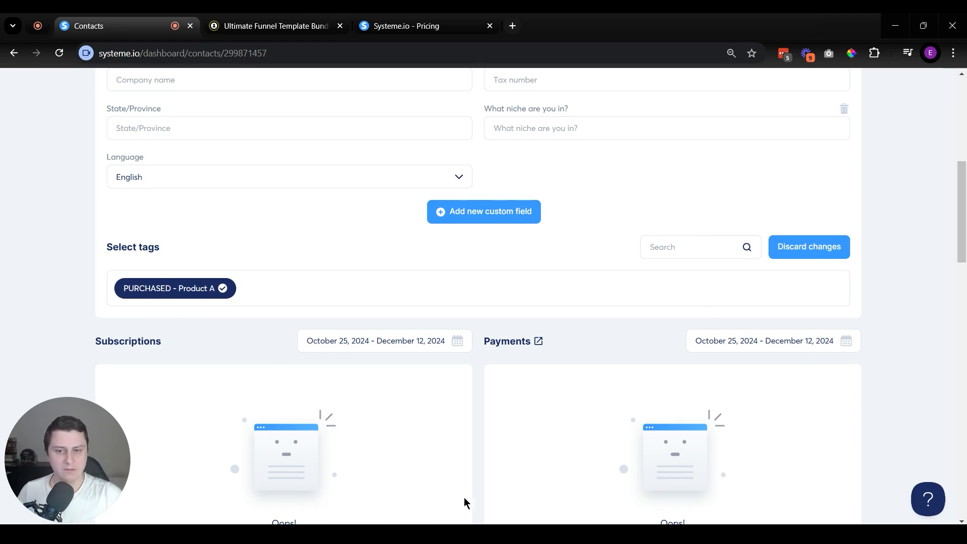
scroll(654, 486, "up", 6)
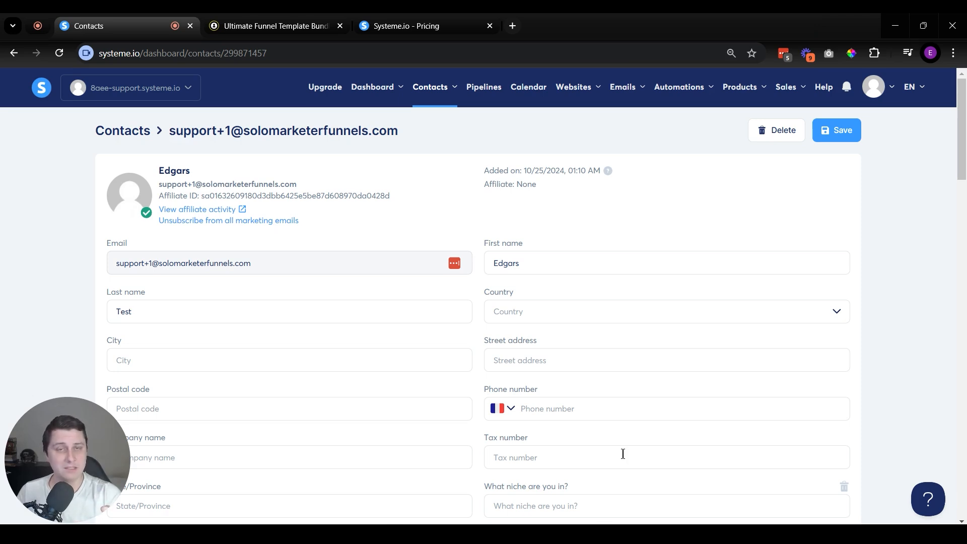
scroll(421, 341, "down", 5)
scroll(494, 218, "up", 5)
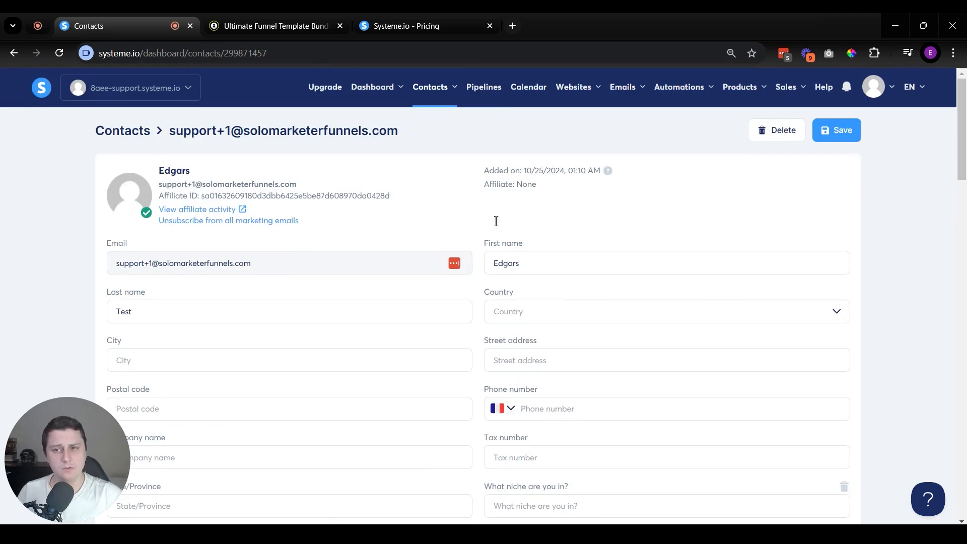
Step: Open the list of contact tags and highlight the name of the PURCHASED - Product A tag
mouse_move(431, 87)
left_click(432, 142)
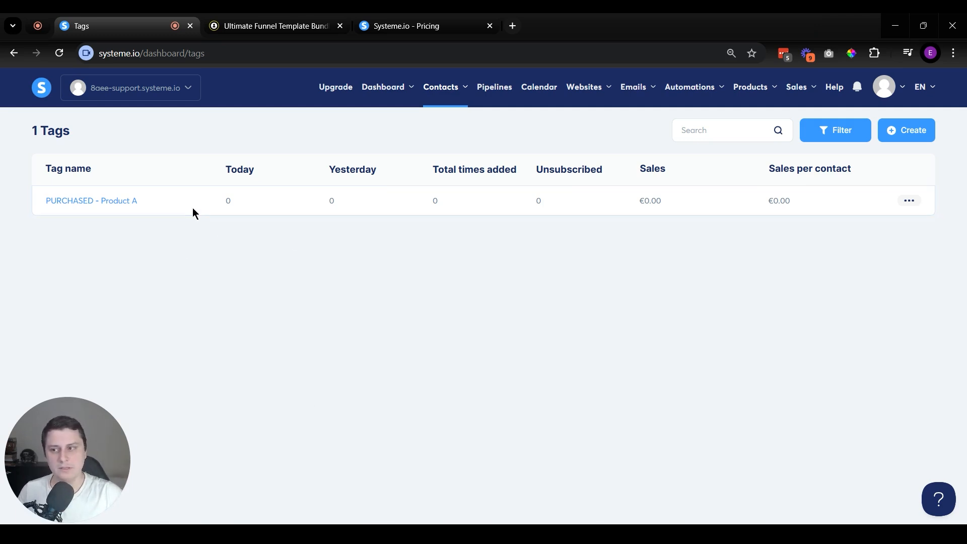
left_click_drag(165, 201, 20, 203)
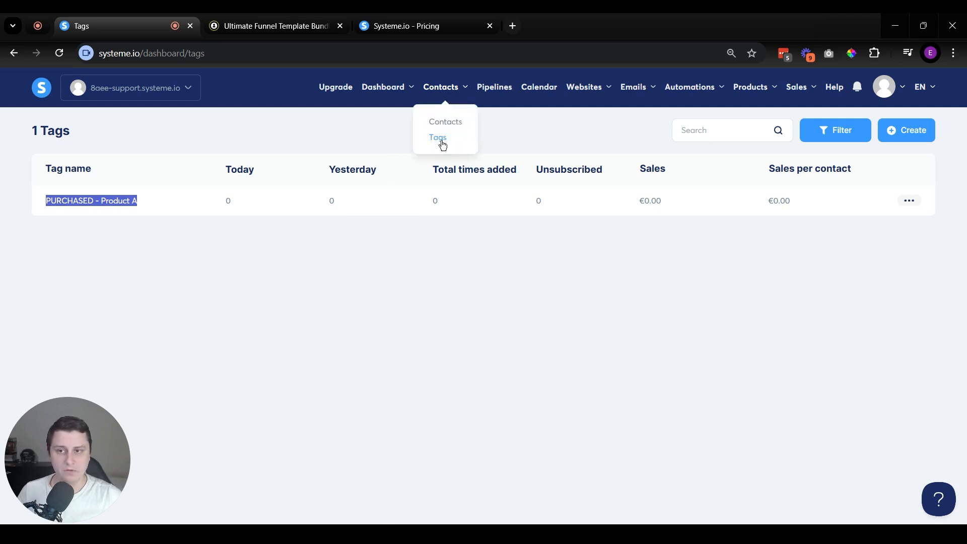
Step: Open the sales pipeline and move the contact's card between stages, leaving it in Call booked
left_click(489, 89)
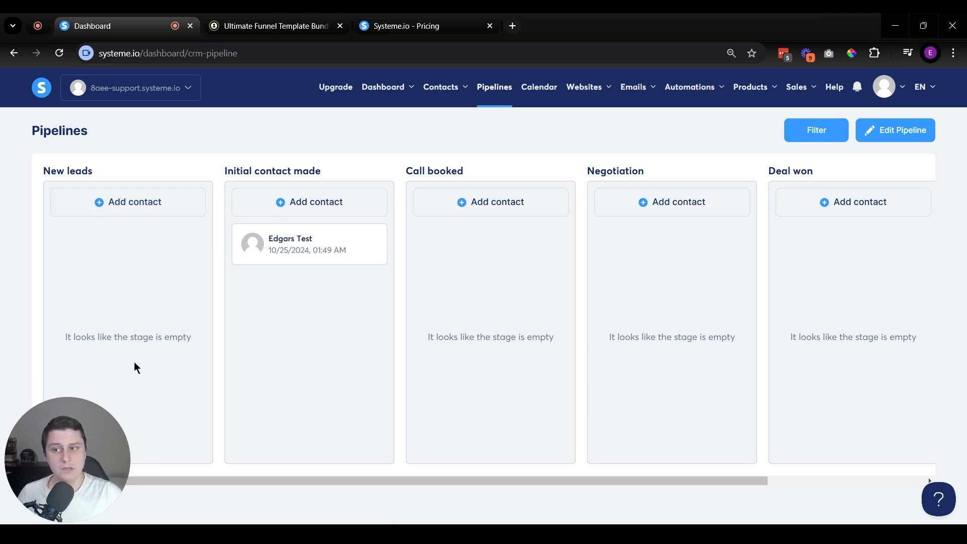
left_click_drag(282, 244, 171, 263)
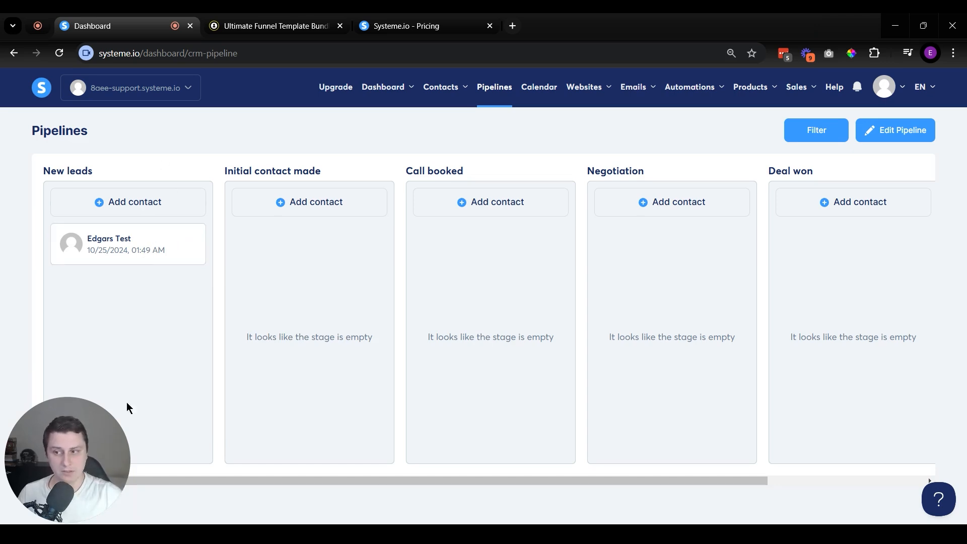
mouse_move(138, 253)
left_mouse_down()
mouse_move(173, 240)
mouse_move(189, 246)
mouse_move(126, 251)
left_mouse_up()
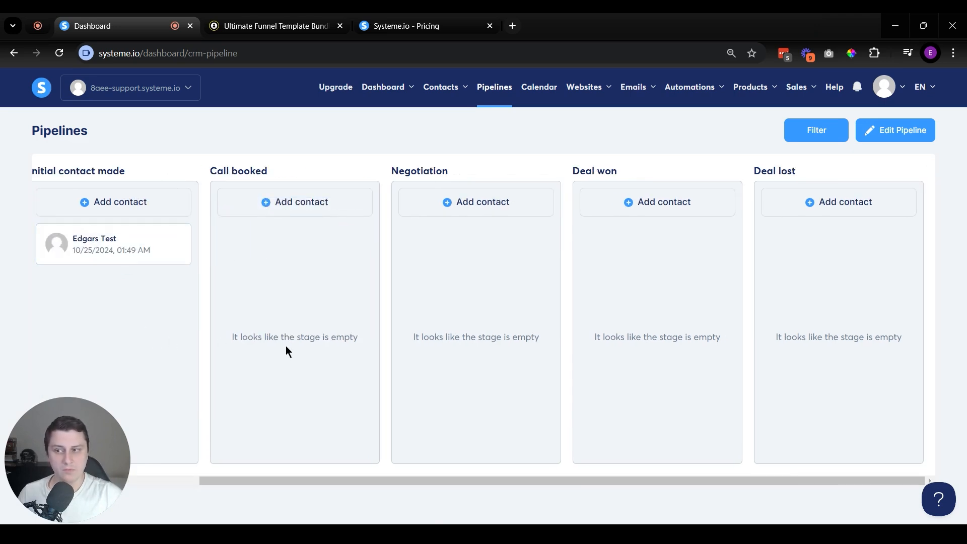
scroll(275, 485, "left", 3)
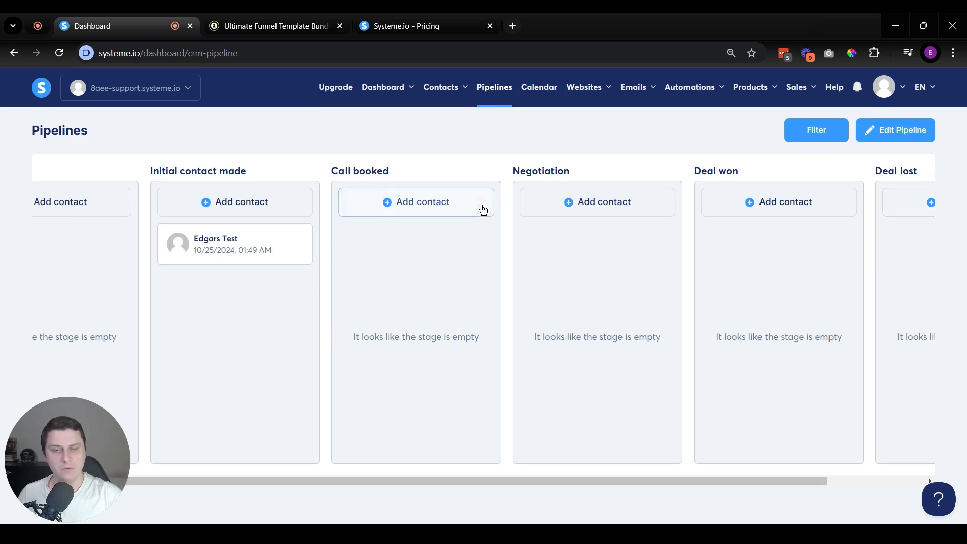
left_click_drag(253, 250, 307, 255)
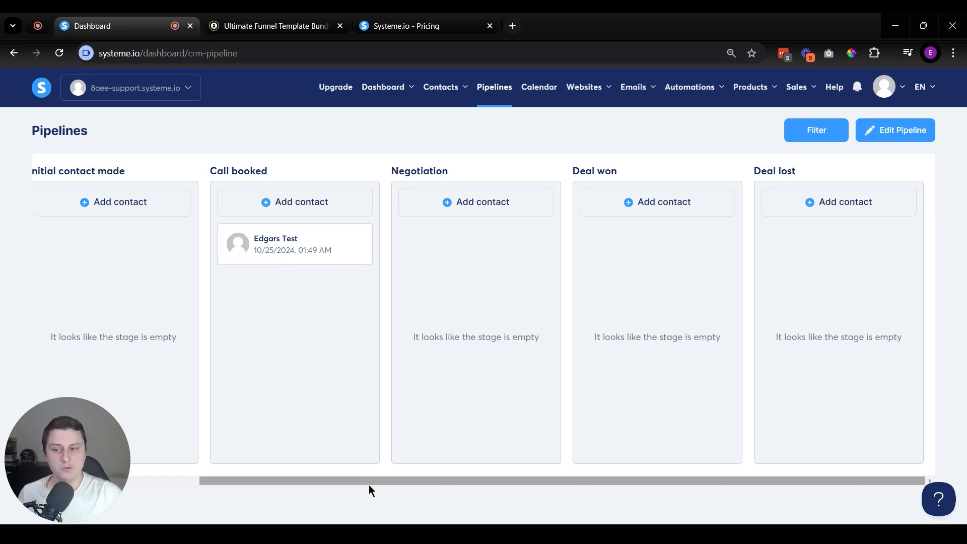
Step: View the pipeline contact's info and notes, close both, and return to the first pipeline stages
left_click(273, 241)
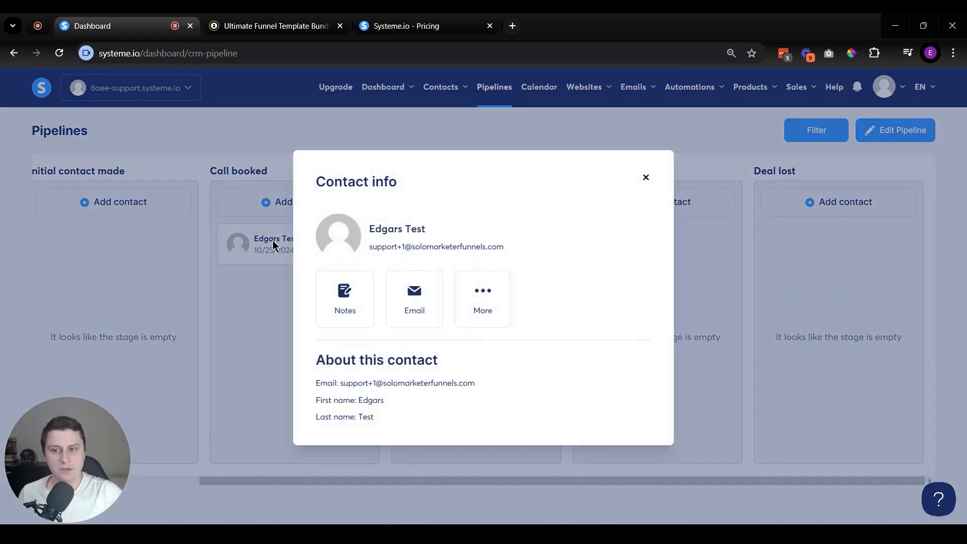
left_click(355, 322)
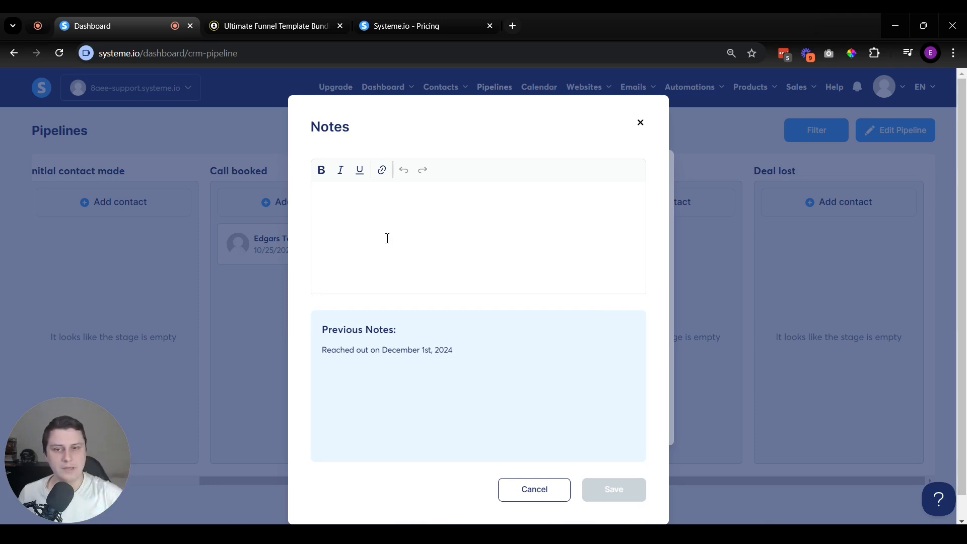
left_click(640, 124)
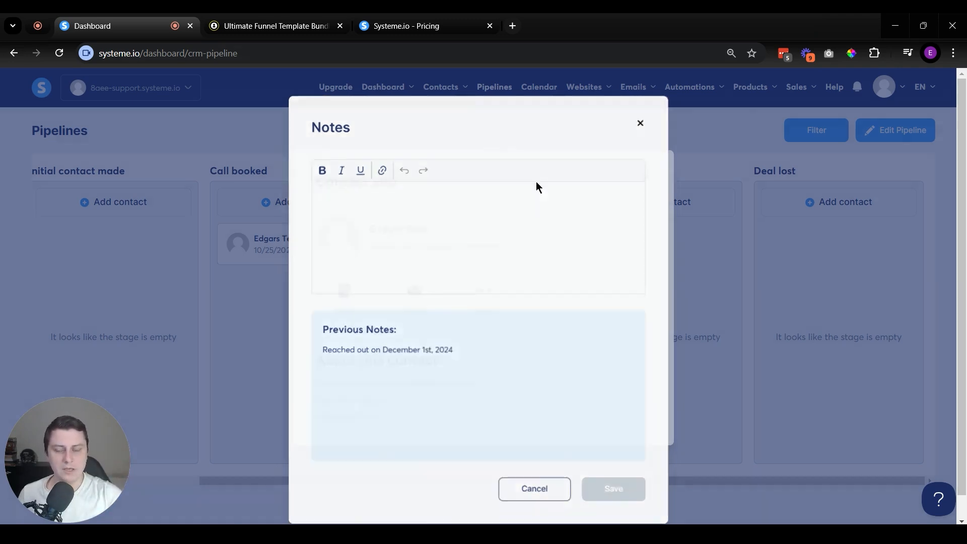
left_click(644, 178)
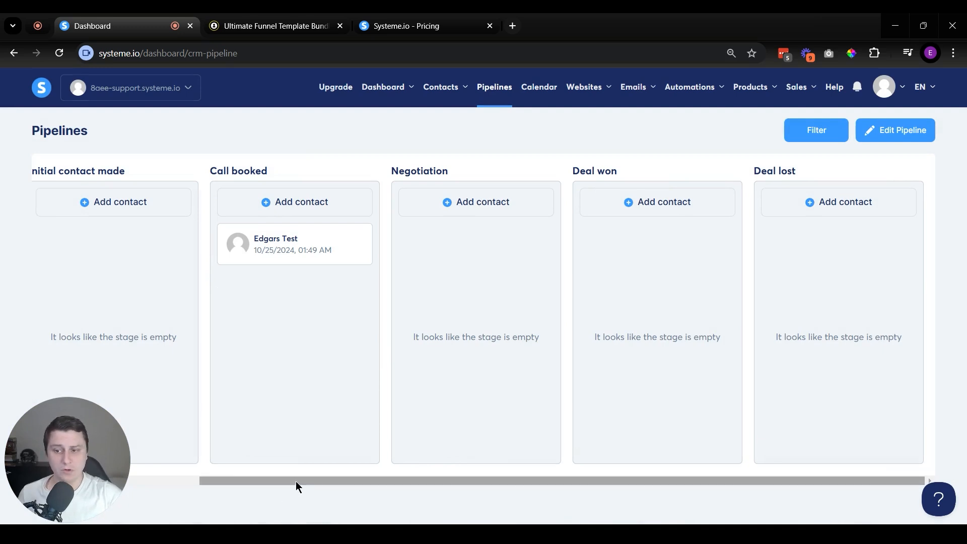
left_click_drag(296, 485, 59, 475)
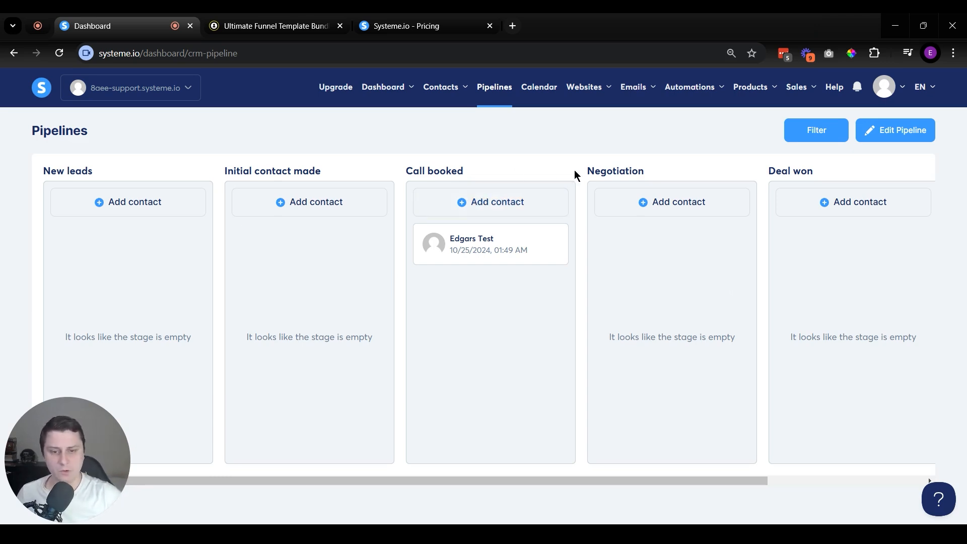
Step: Open the calendar's new event form and examine its event details, availability, daily limit and buffer time settings
left_click(544, 99)
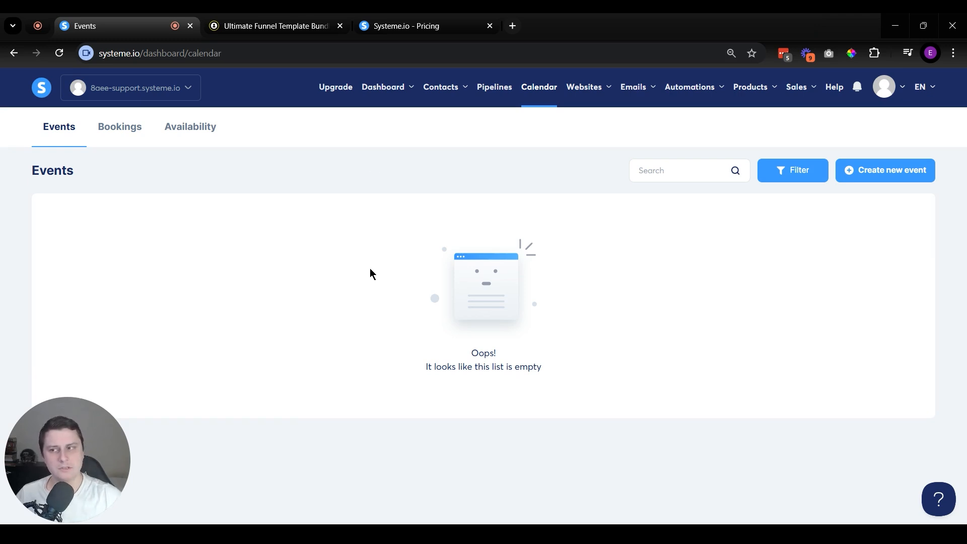
left_click(874, 173)
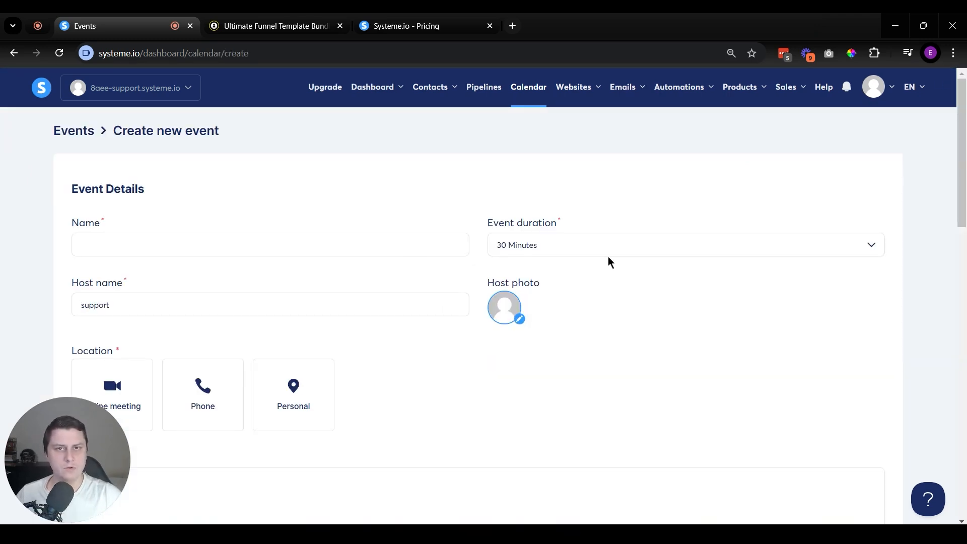
scroll(509, 245, "down", 15)
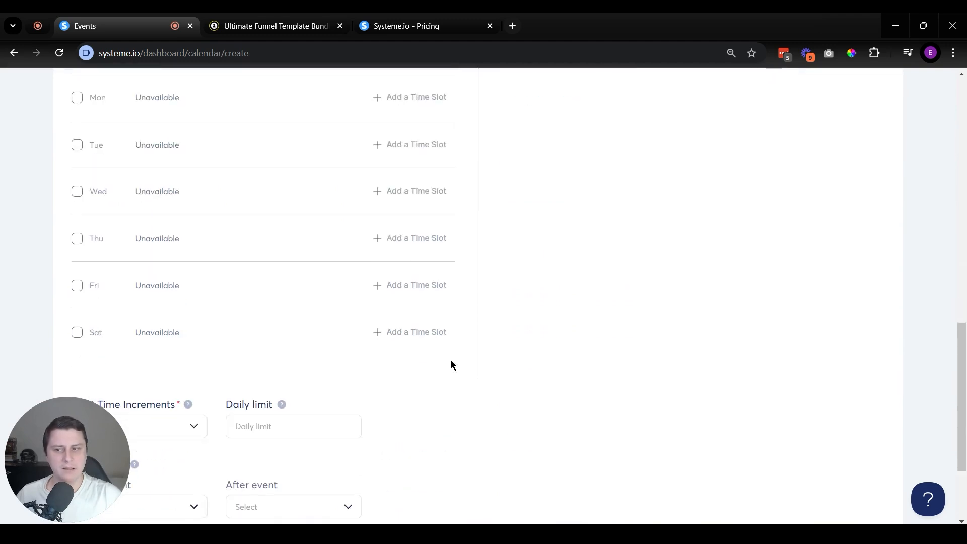
scroll(450, 358, "up", 15)
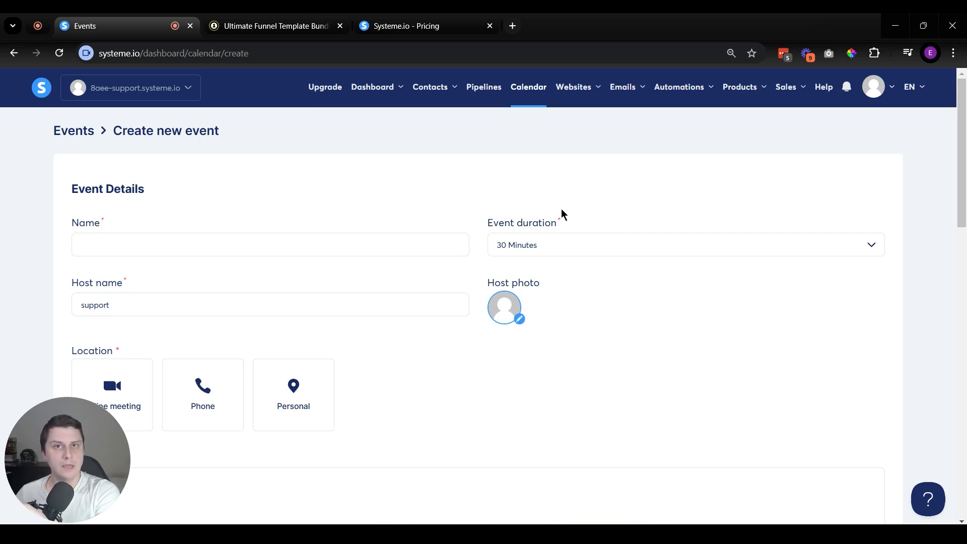
scroll(592, 244, "down", 12)
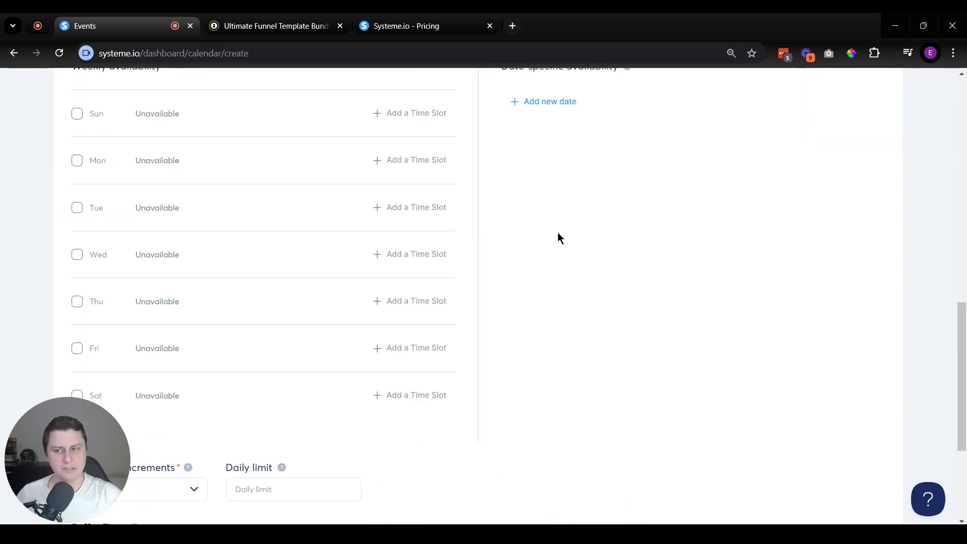
scroll(557, 233, "up", 6)
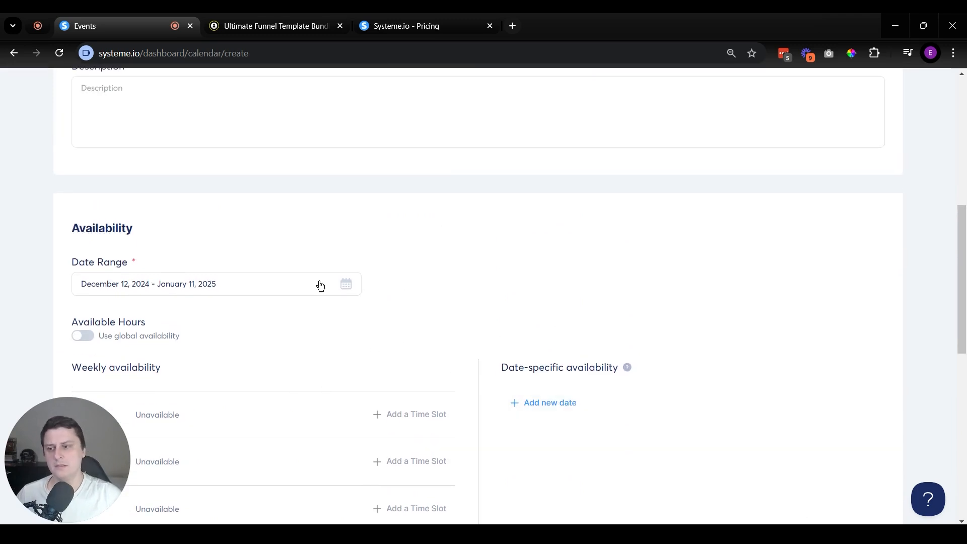
scroll(372, 388, "up", 3)
scroll(407, 340, "up", 5)
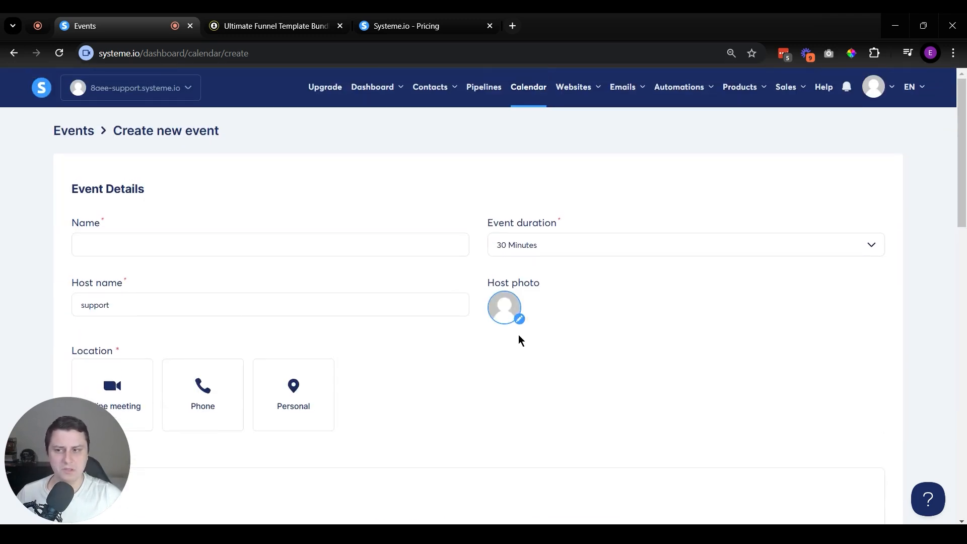
scroll(853, 337, "down", 15)
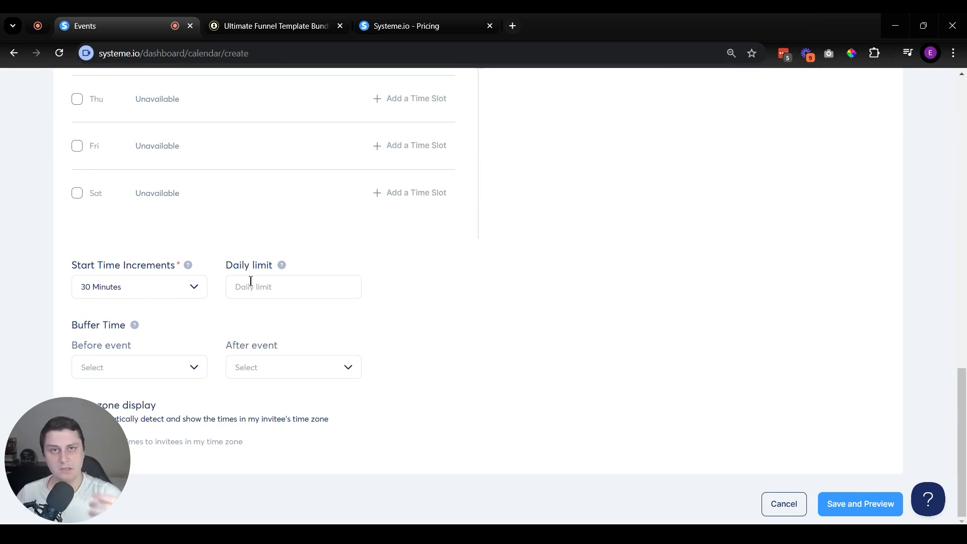
scroll(251, 281, "up", 2)
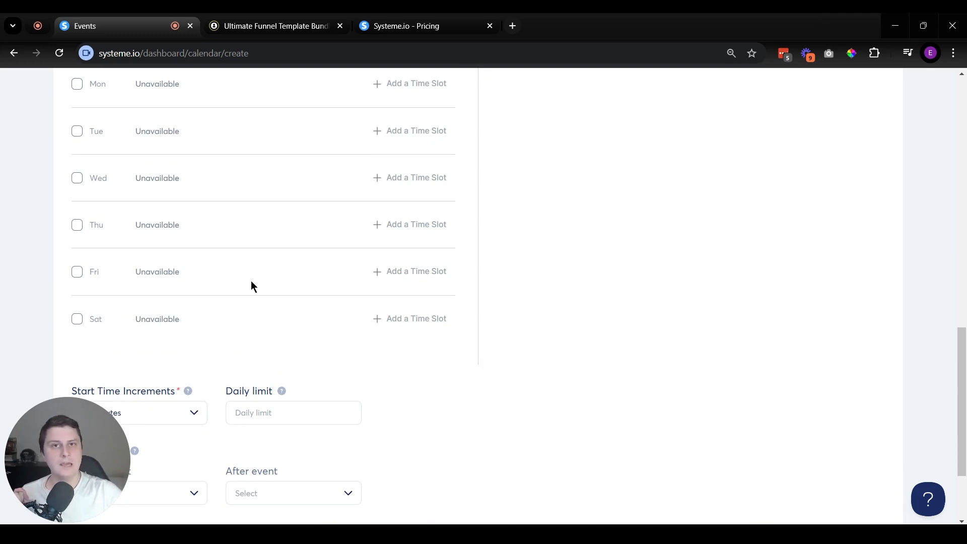
scroll(460, 336, "up", 10)
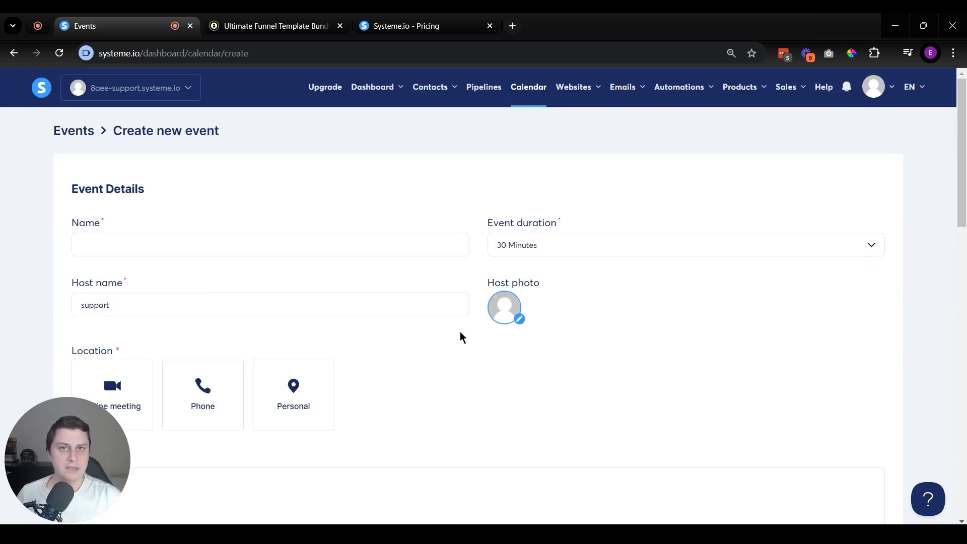
Step: Return to the calendar's event list without saving, and view the bookings and the weekly availability settings
left_click(72, 133)
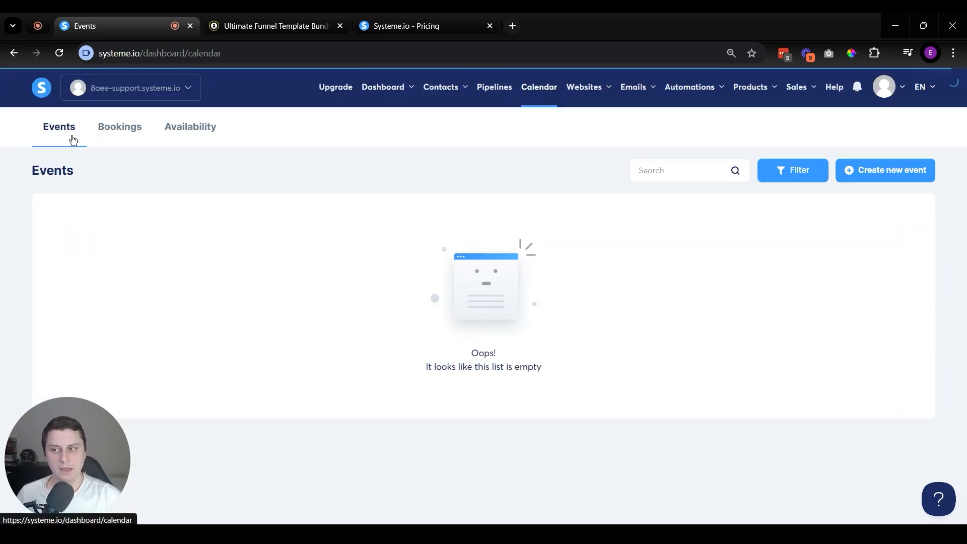
left_click(135, 137)
left_click(198, 129)
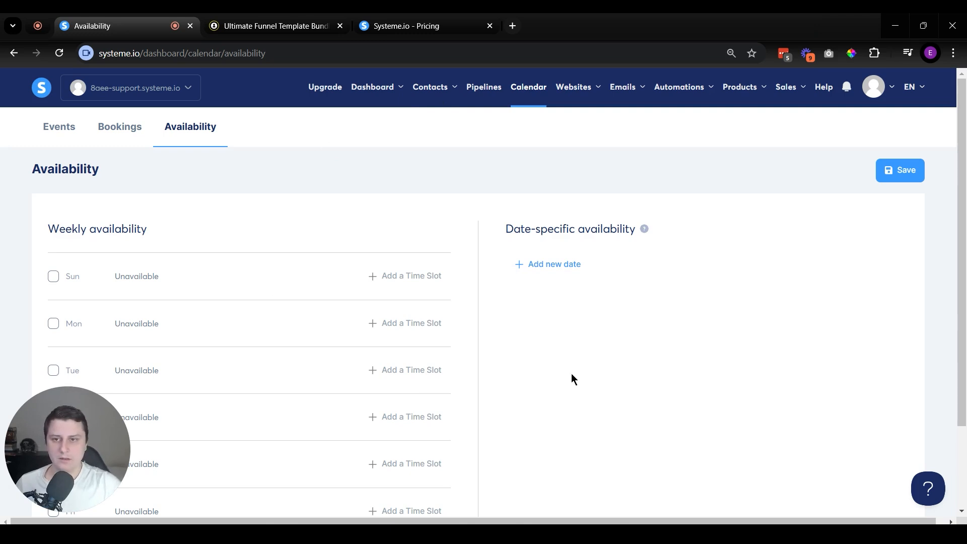
Step: Open the Blogs page in a new browser tab and close the funnel template and pricing tabs
mouse_move(576, 95)
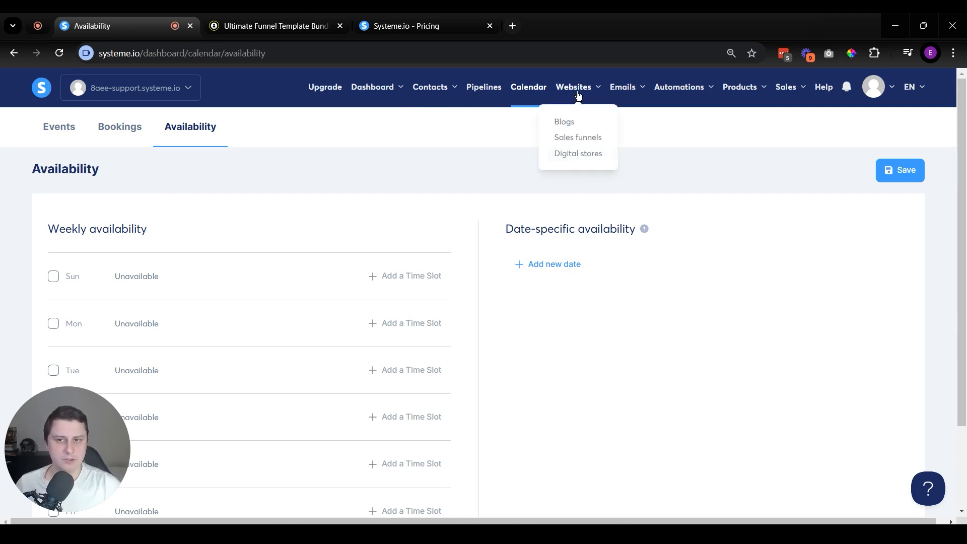
middle_click(572, 124)
middle_click(541, 30)
middle_click(307, 31)
left_click(265, 20)
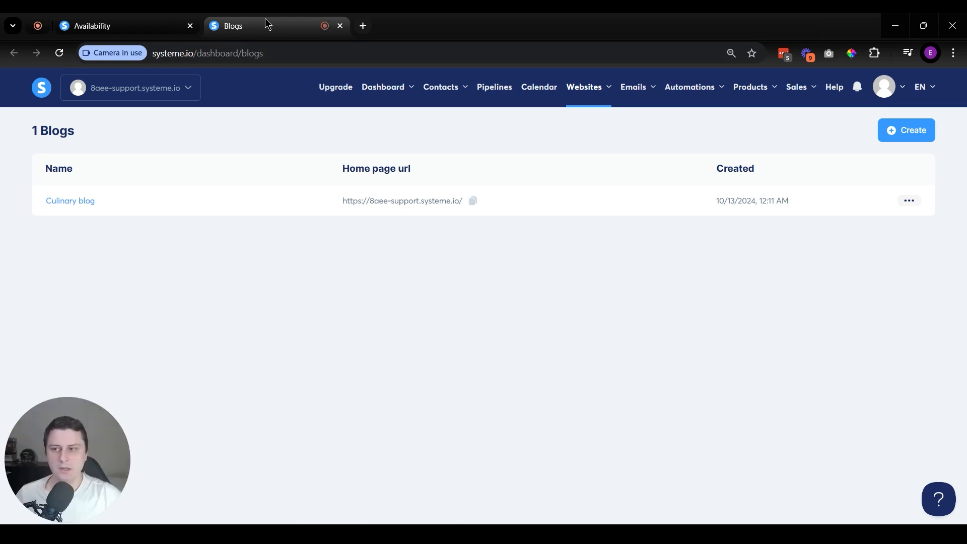
Step: Open the Culinary blog and look through its posts, pages and categories
left_click(80, 202)
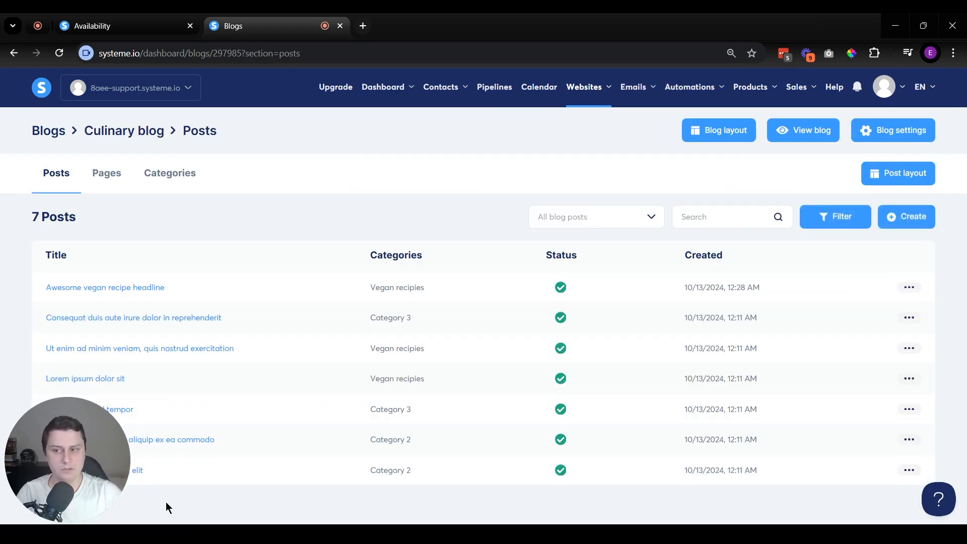
left_click(106, 173)
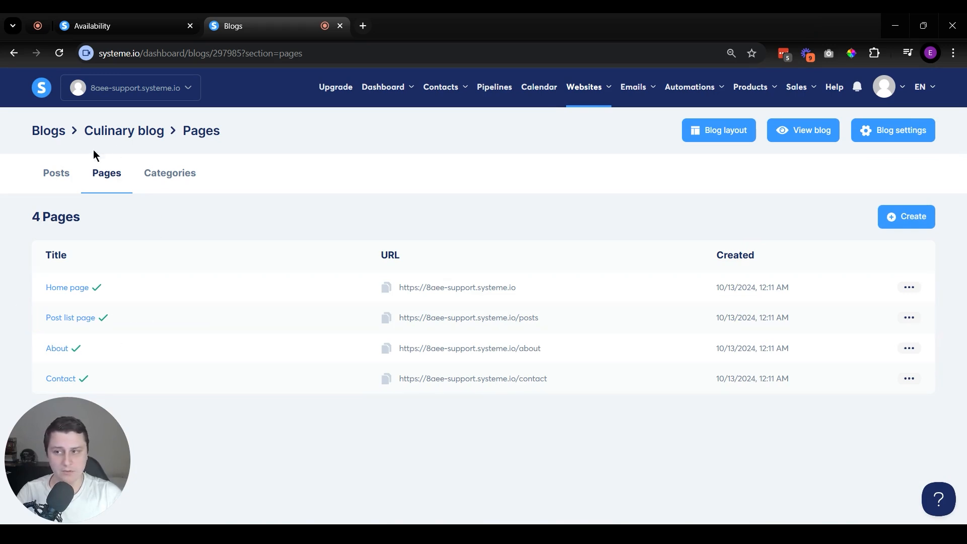
left_click(65, 179)
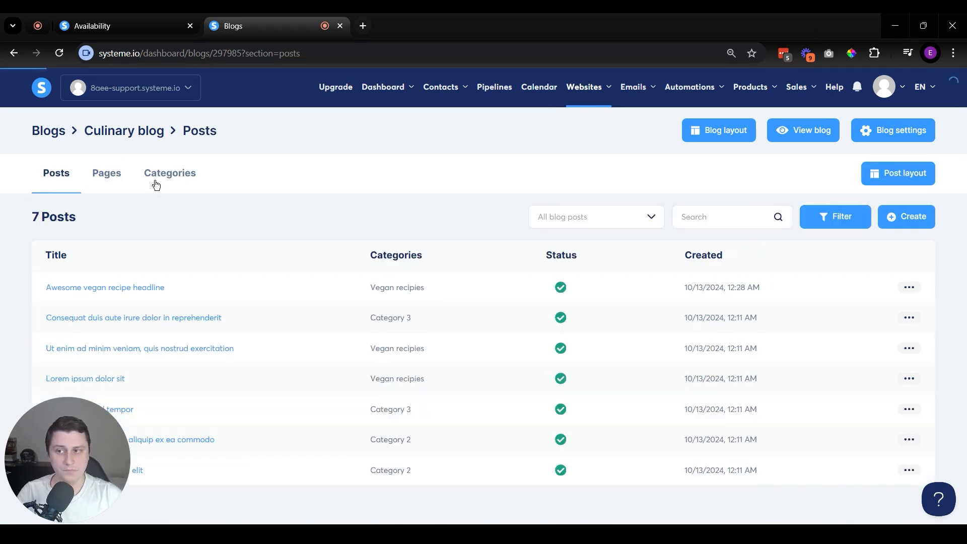
left_click(157, 181)
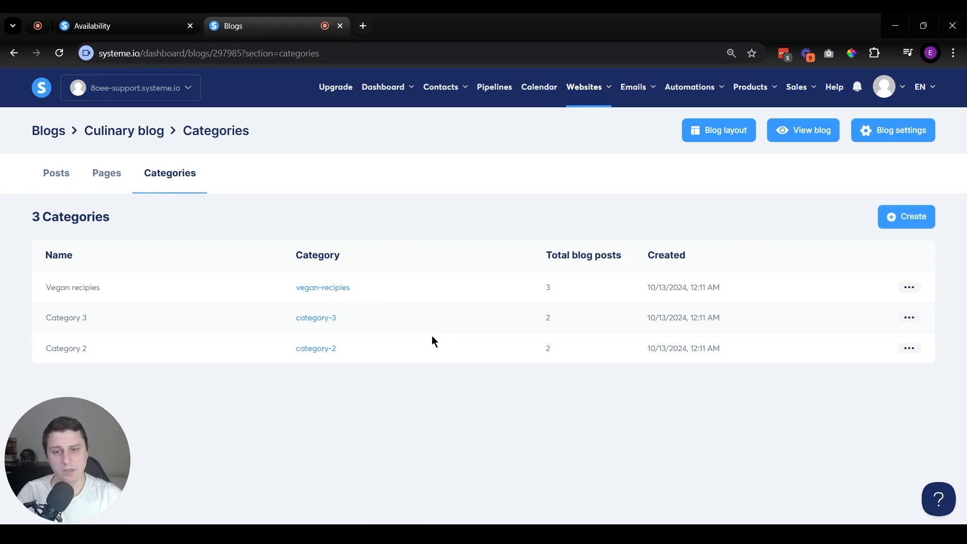
Step: View the live Culinary blog, look over its home page, and close it to return to the blog's categories
left_click(805, 139)
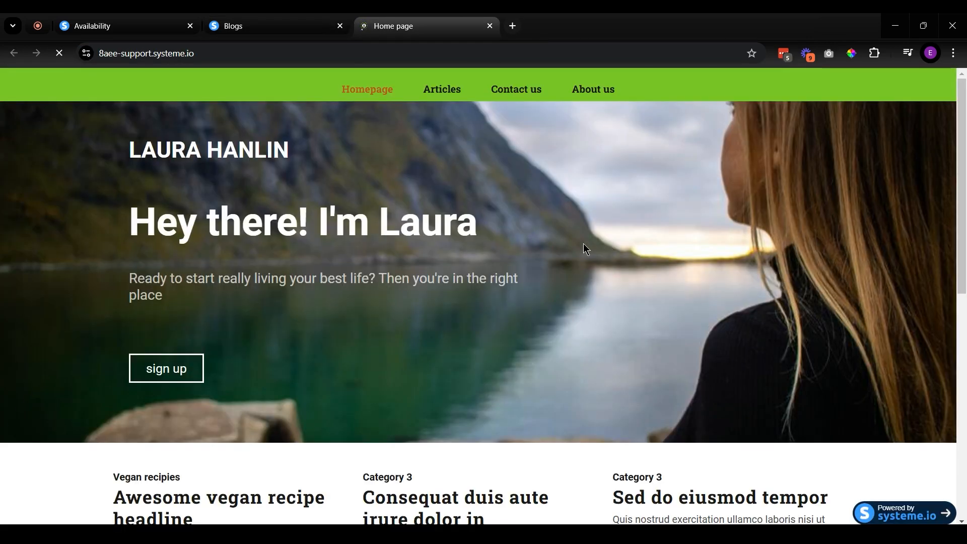
scroll(584, 248, "down", 15)
scroll(731, 301, "up", 9)
scroll(756, 297, "up", 6)
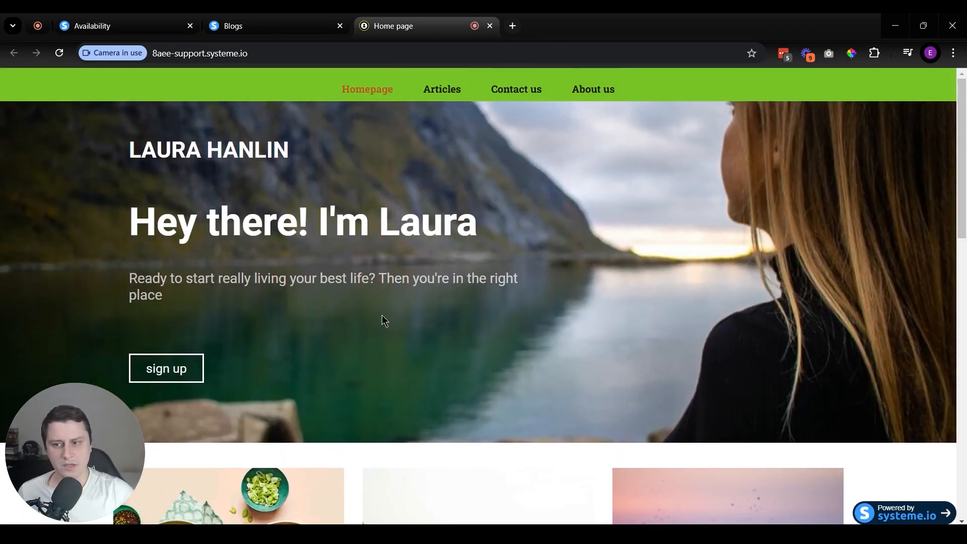
scroll(381, 319, "down", 14)
scroll(594, 421, "up", 15)
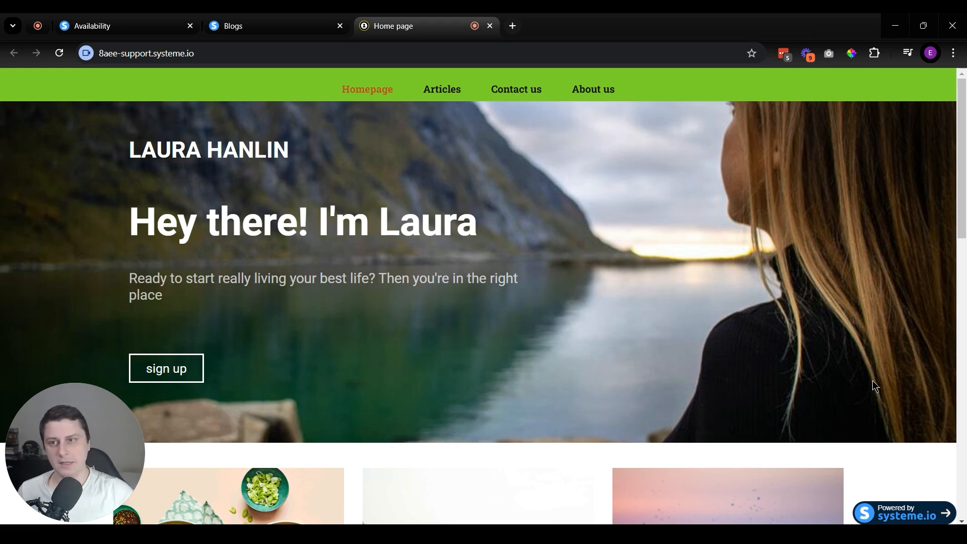
middle_click(424, 13)
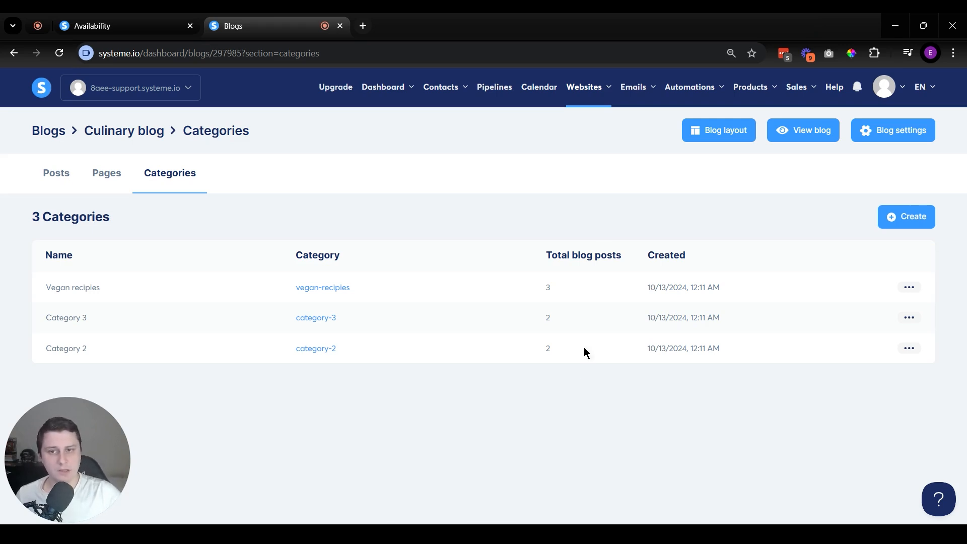
Step: Open the list of sales funnels, view the goal options for creating a funnel, and close the form without saving
mouse_move(590, 104)
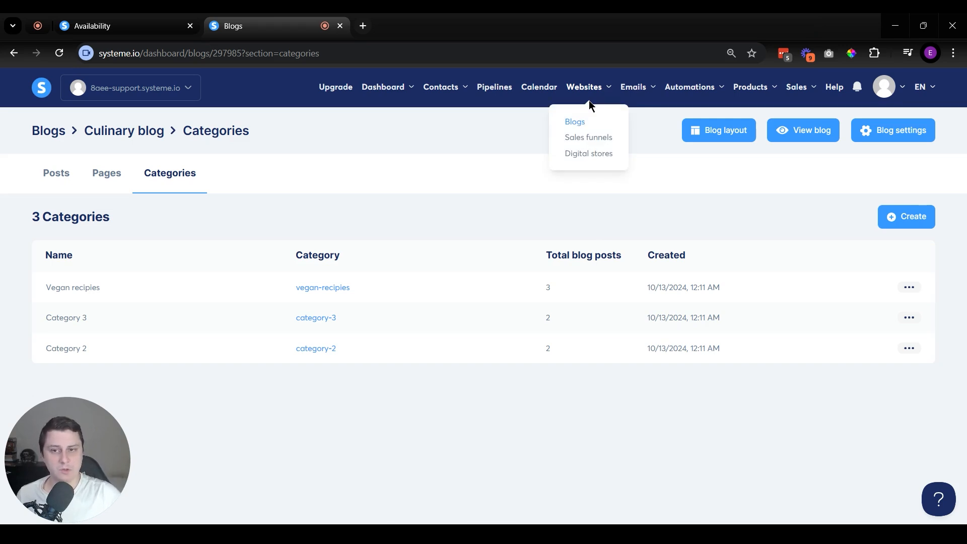
left_click(604, 137)
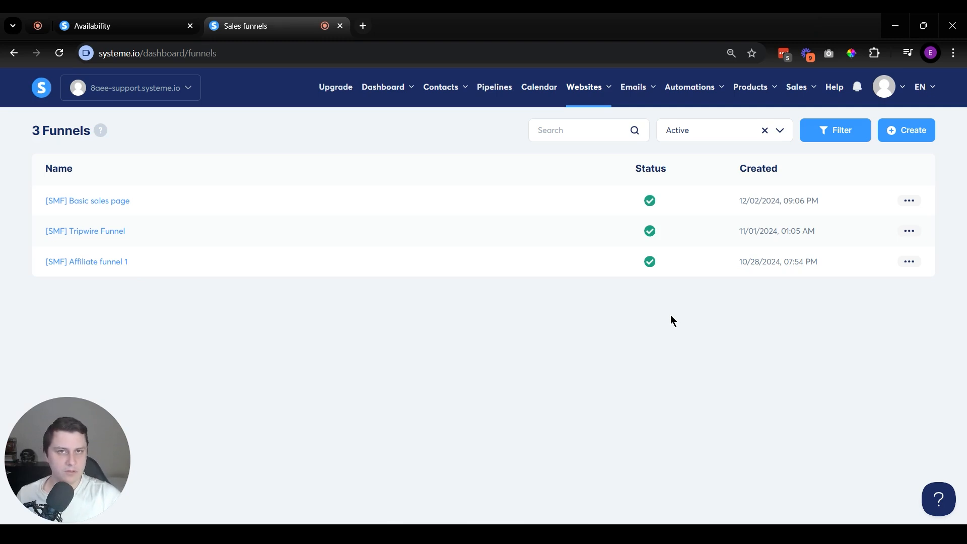
left_click(914, 136)
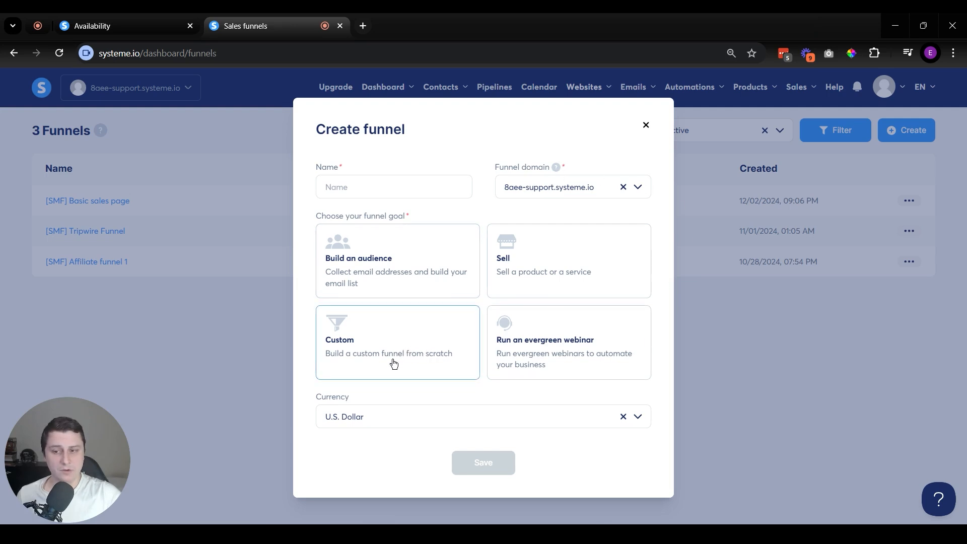
left_click(646, 125)
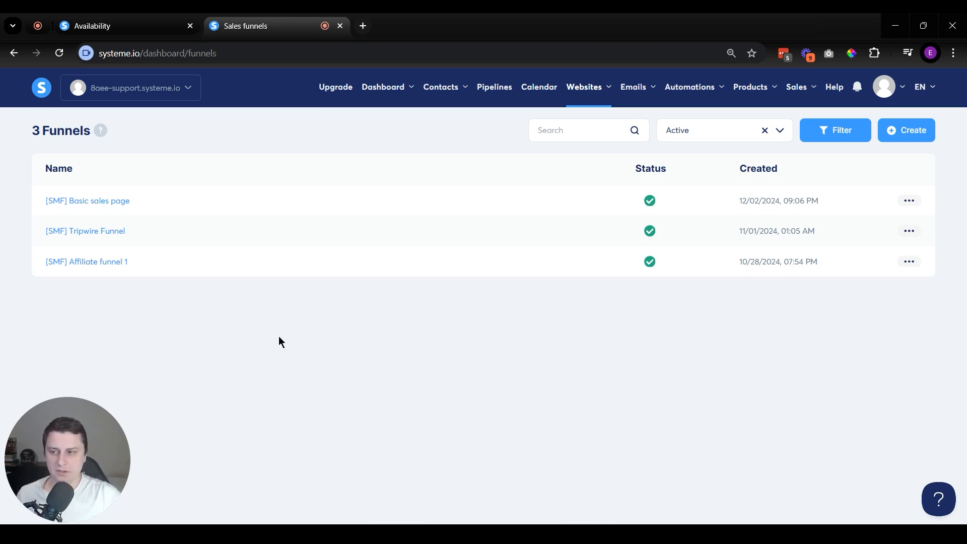
Step: Open the [SMF] Tripwire Funnel and view the opt-in page's automation rules, A/B test and stats, including the date range options
left_click(79, 232)
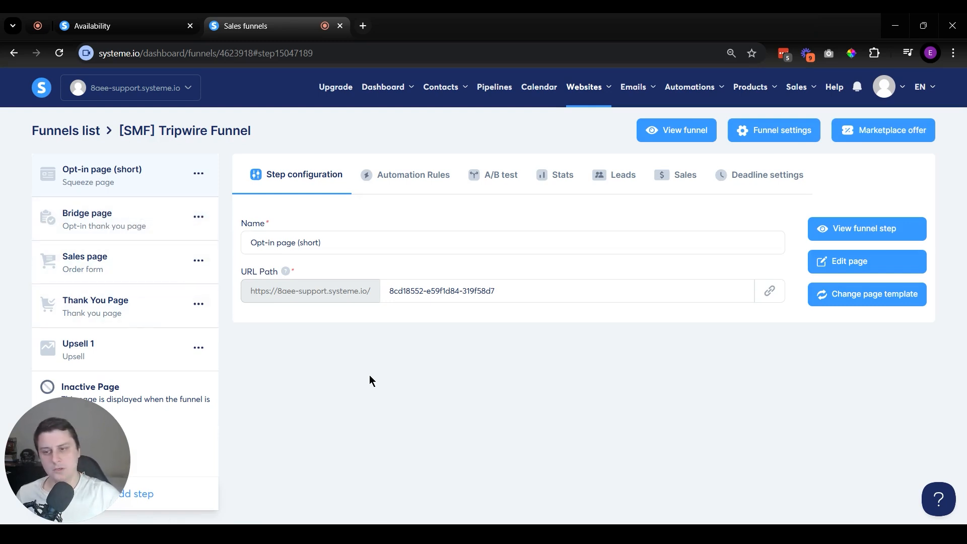
left_click(413, 176)
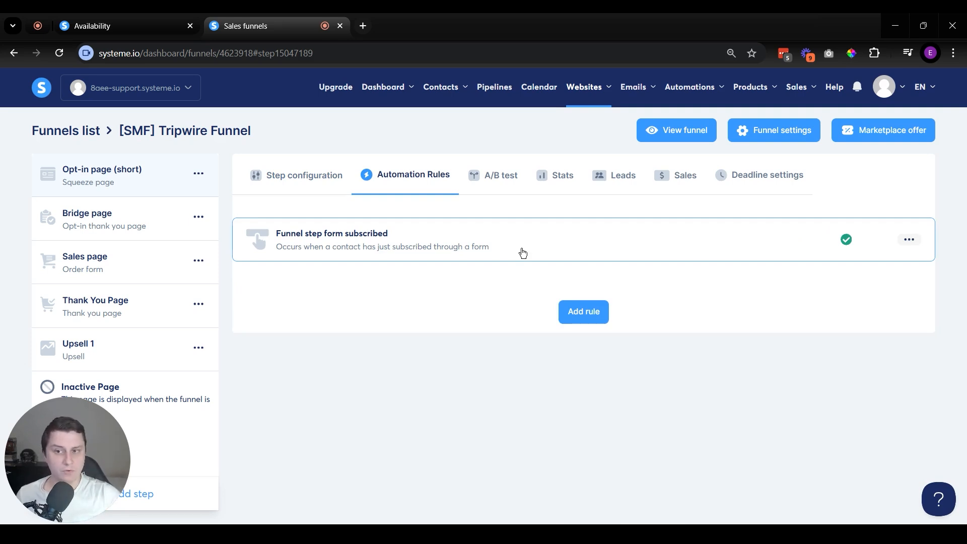
left_click(498, 175)
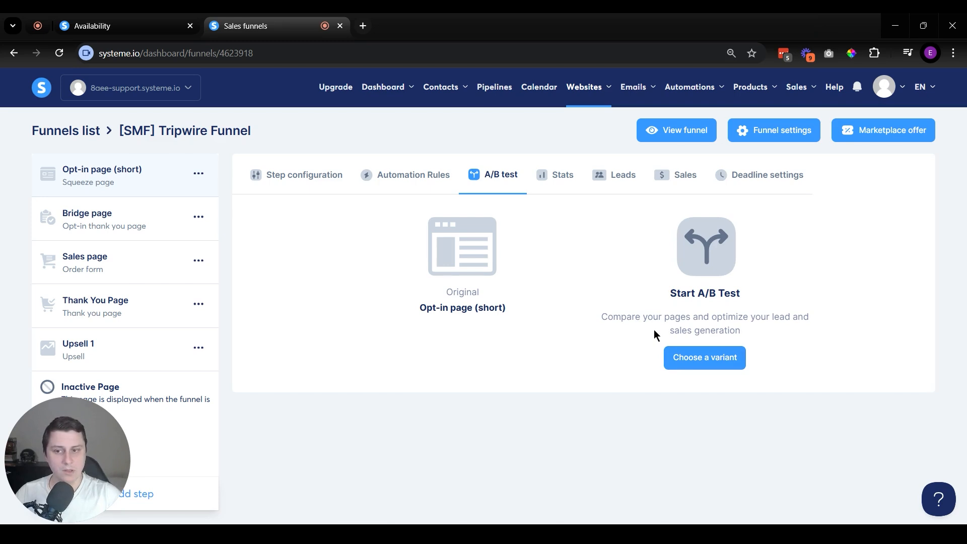
left_click(548, 184)
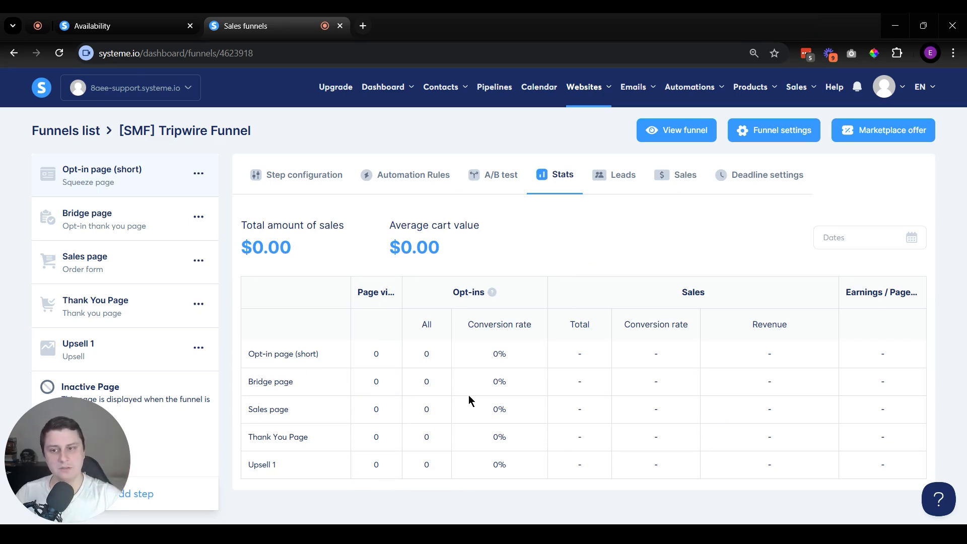
left_click(907, 241)
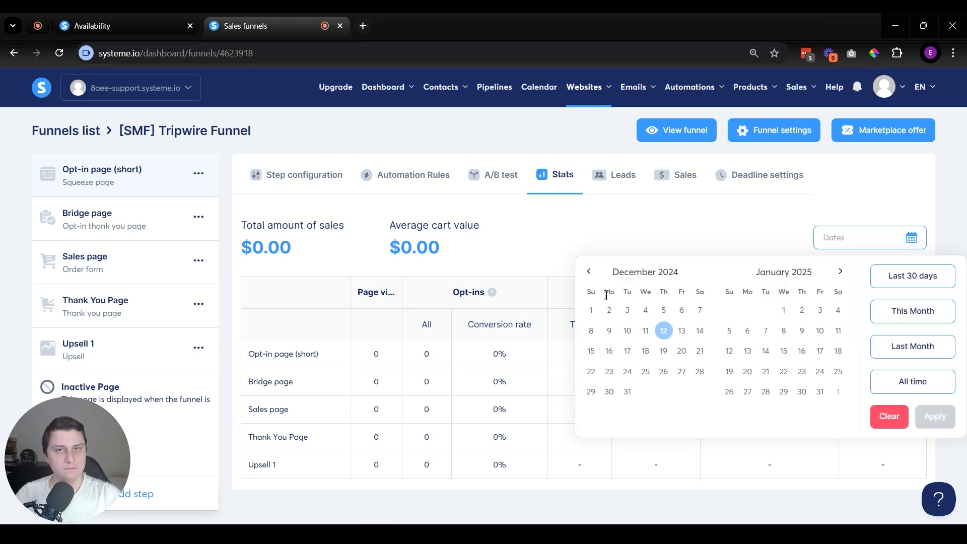
left_click(551, 265)
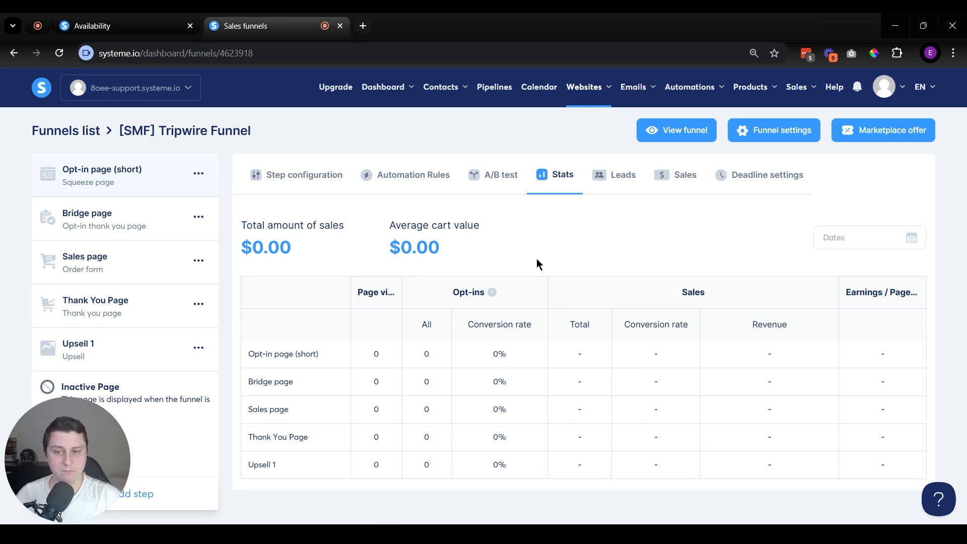
Step: View the Tripwire Funnel's leads, sales and deadline settings, and return to the opt-in page's step configuration
left_click(621, 176)
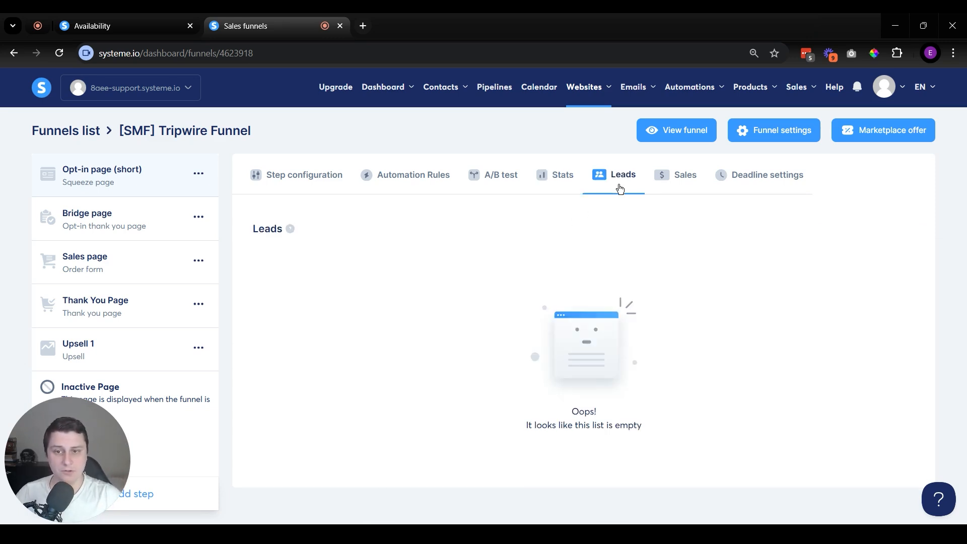
left_click(670, 176)
left_click(765, 177)
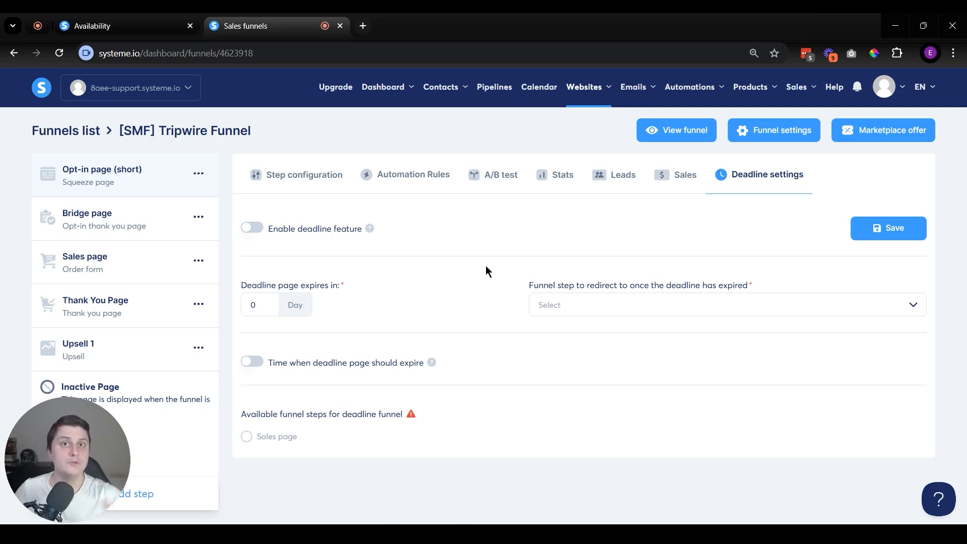
left_click(306, 177)
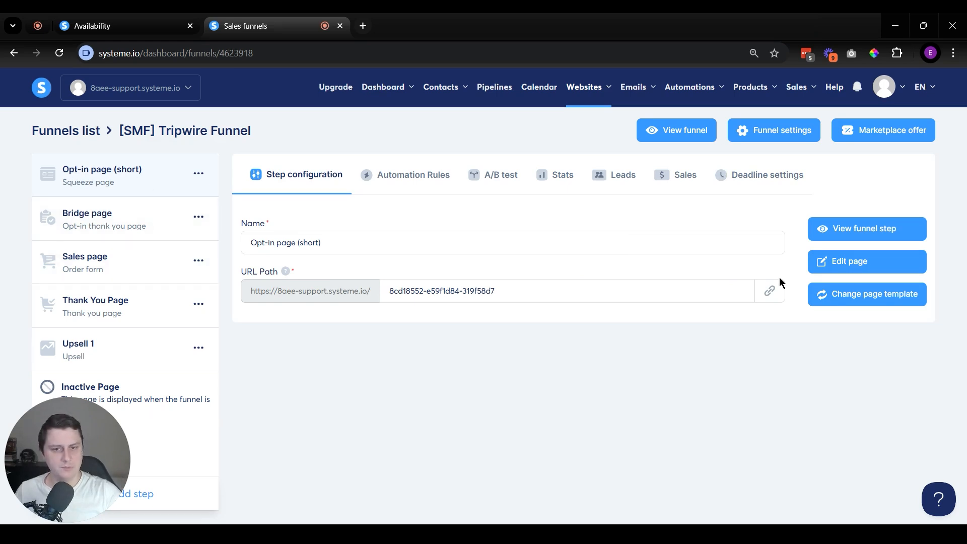
Step: Open the opt-in page of the Tripwire Funnel in the page editor and look over its full layout down to the footer
left_click(844, 274)
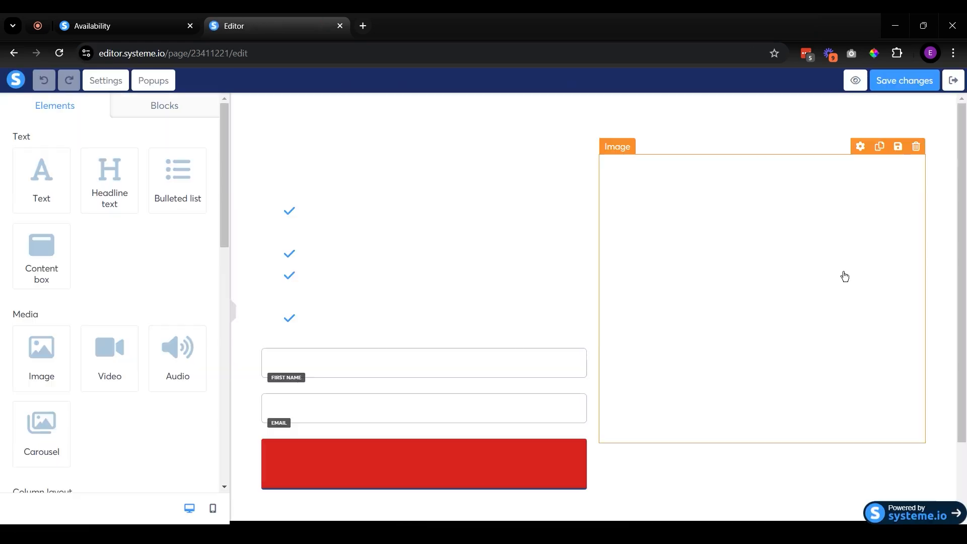
scroll(514, 290, "down", 2)
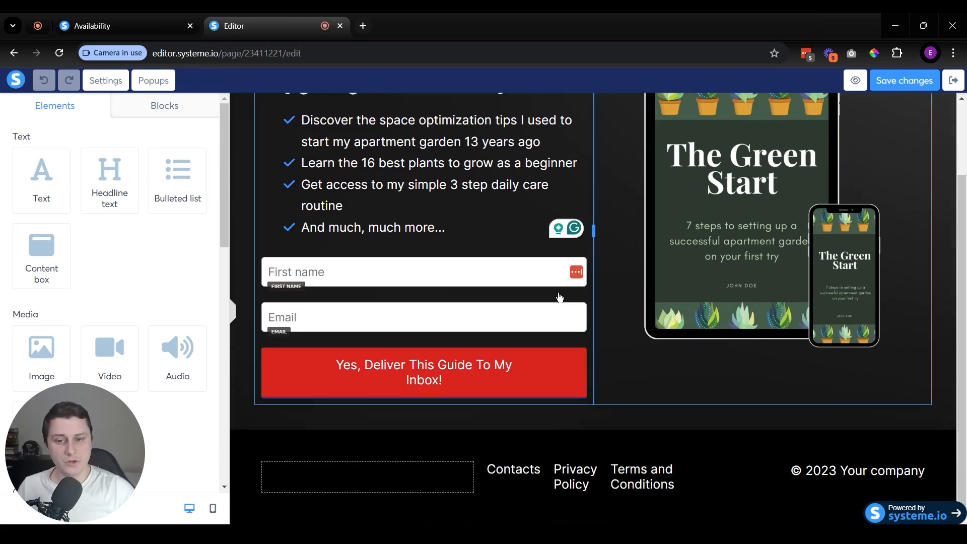
scroll(559, 297, "up", 2)
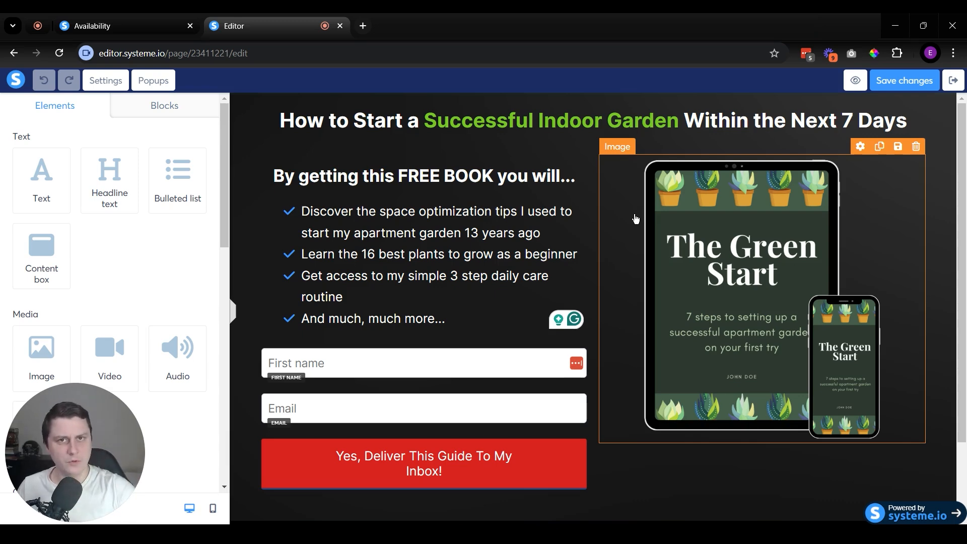
scroll(634, 242, "down", 2)
scroll(633, 352, "up", 2)
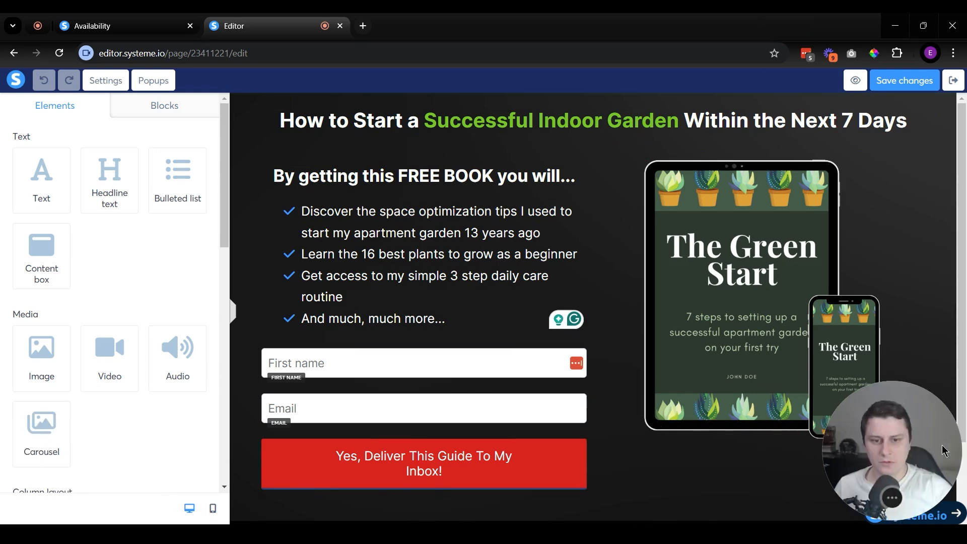
Step: Examine the available page elements, from text, media and column layouts to form, social and other elements
scroll(152, 265, "down", 10)
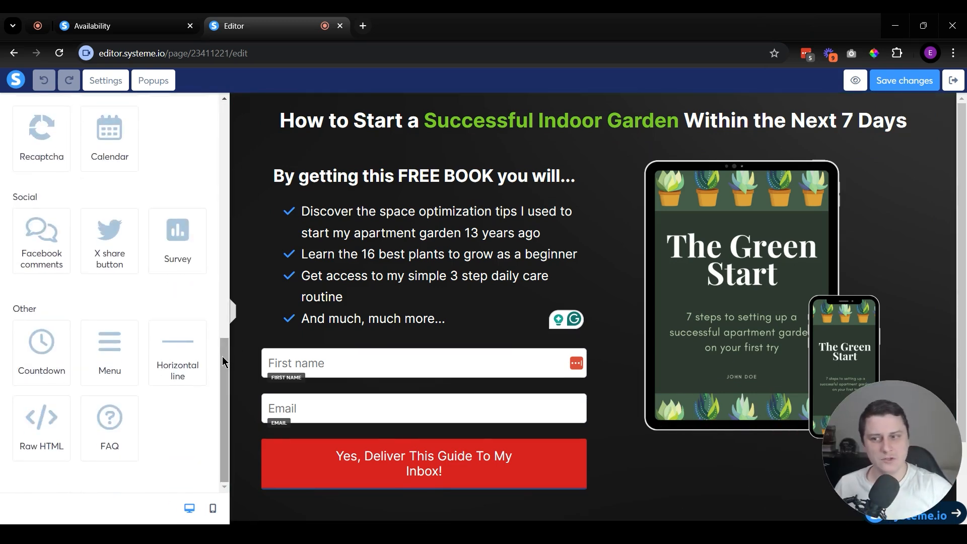
scroll(162, 301, "up", 5)
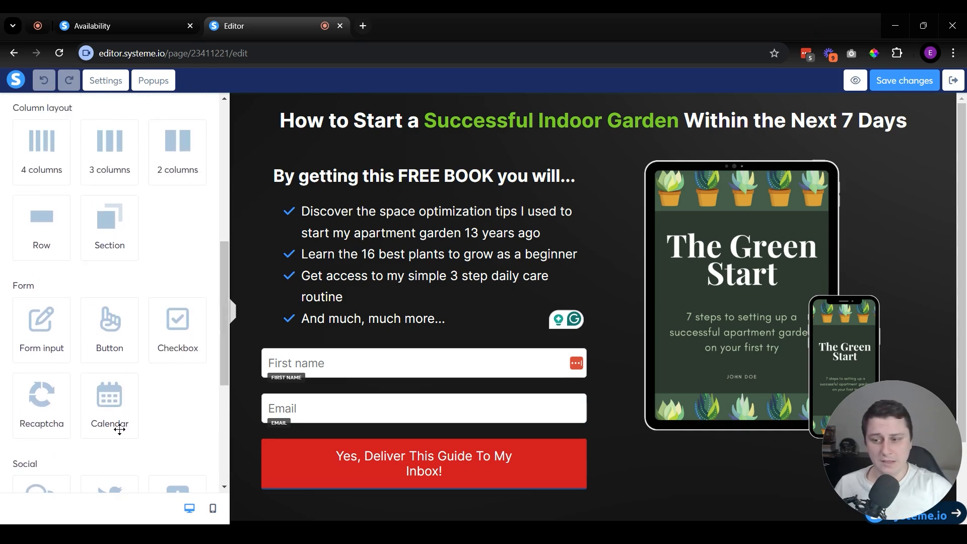
scroll(185, 361, "down", 3)
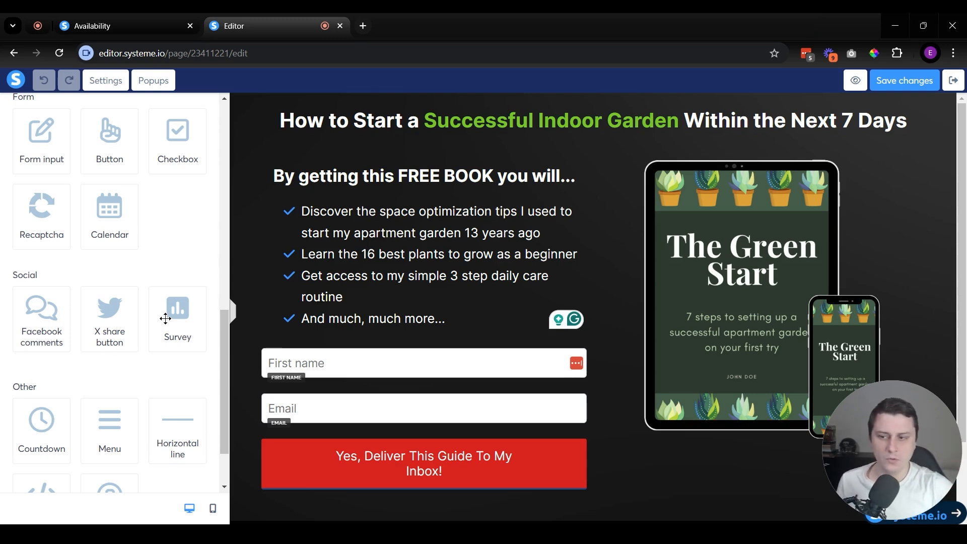
left_click_drag(225, 350, 214, 145)
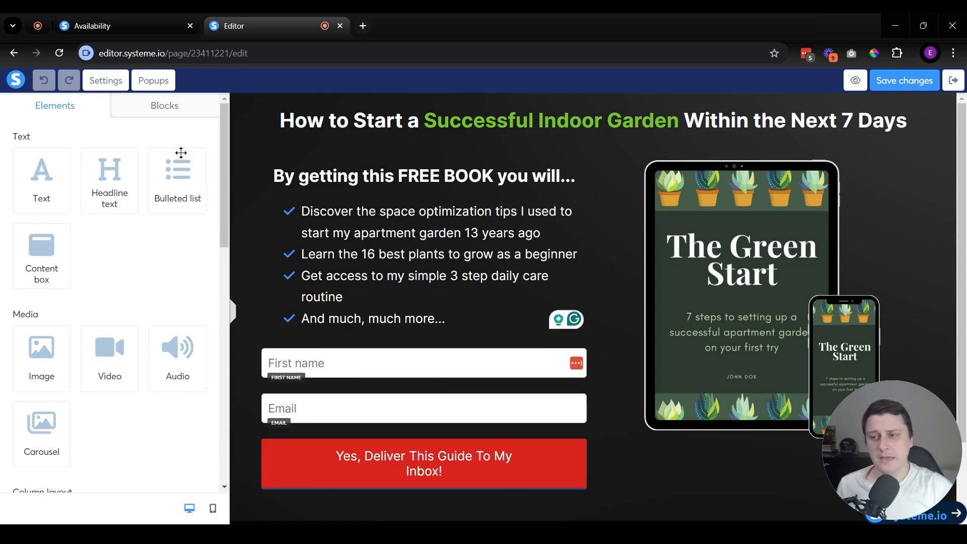
scroll(150, 242, "down", 3)
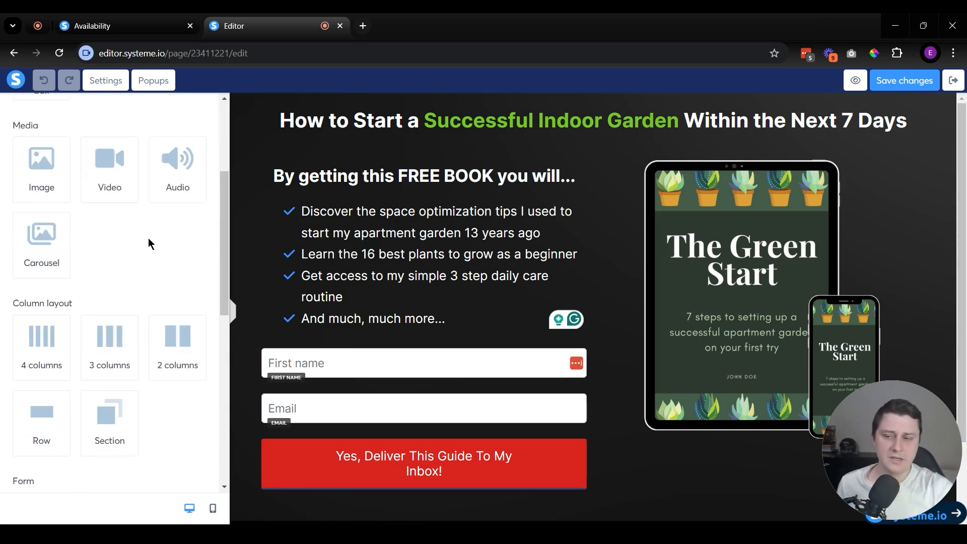
scroll(148, 244, "down", 7)
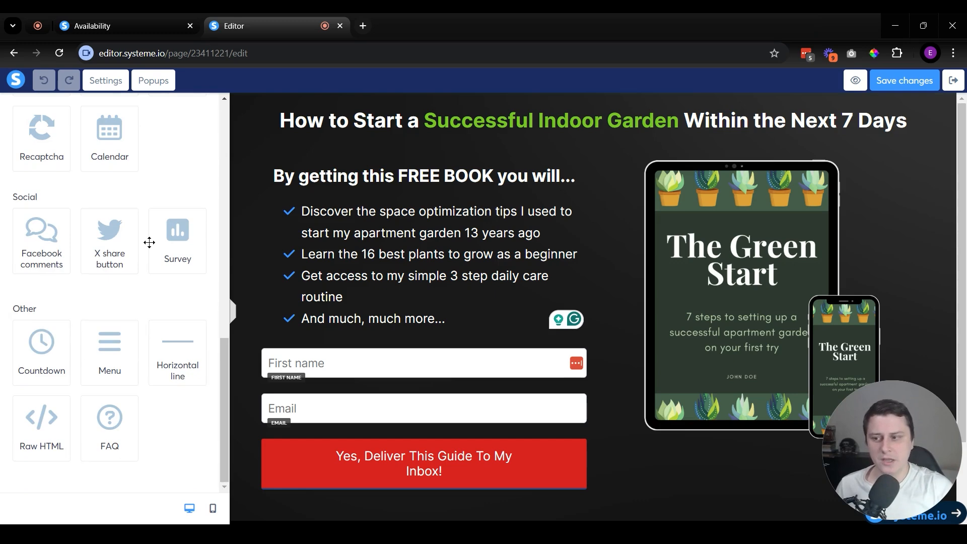
scroll(149, 243, "up", 10)
scroll(122, 279, "down", 3)
scroll(90, 270, "down", 2)
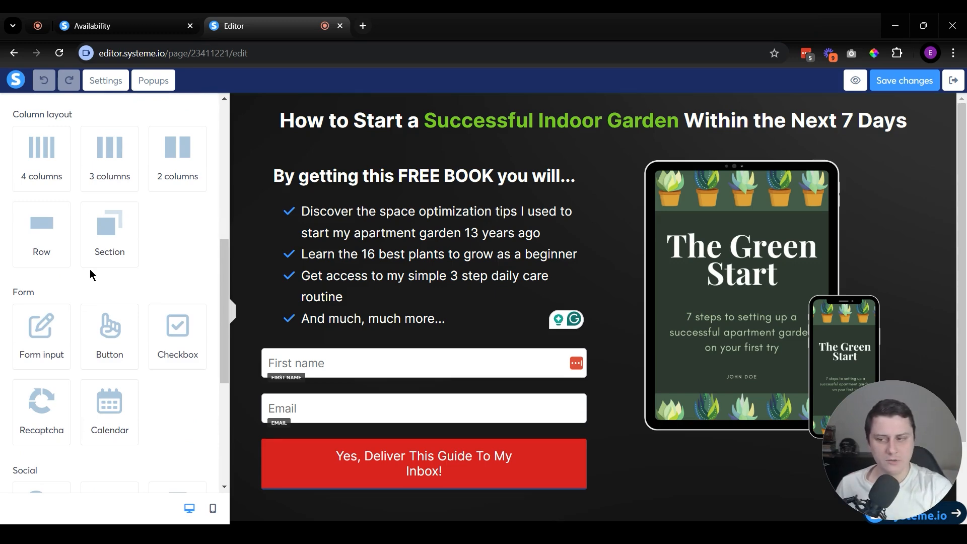
scroll(123, 314, "down", 5)
scroll(124, 315, "up", 5)
scroll(221, 312, "down", 5)
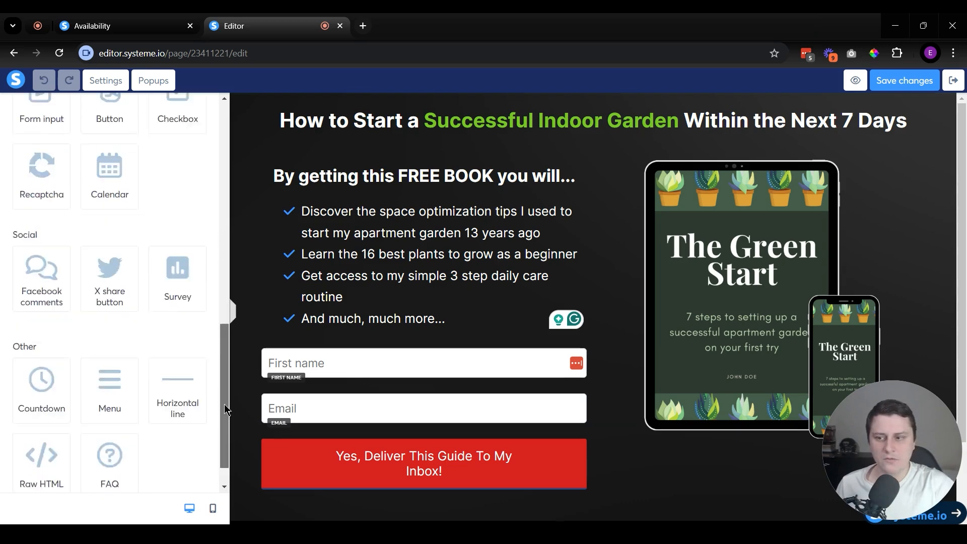
Step: View the settings of the opt-in page's bulleted list and book image, and leave the page editor without saving
left_click(460, 453)
left_click(448, 371)
left_click(449, 368)
left_click(387, 237)
left_click(465, 238)
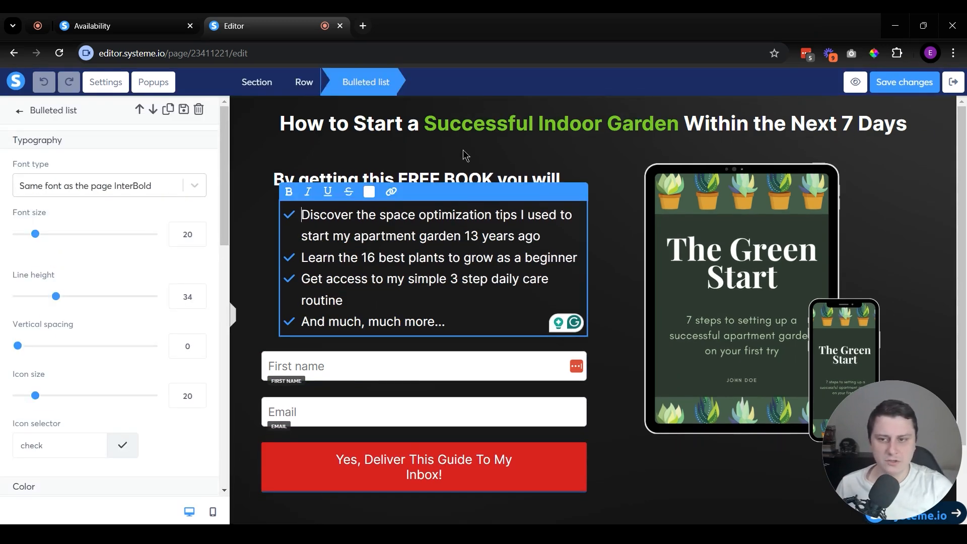
left_click(657, 238)
left_click(823, 277)
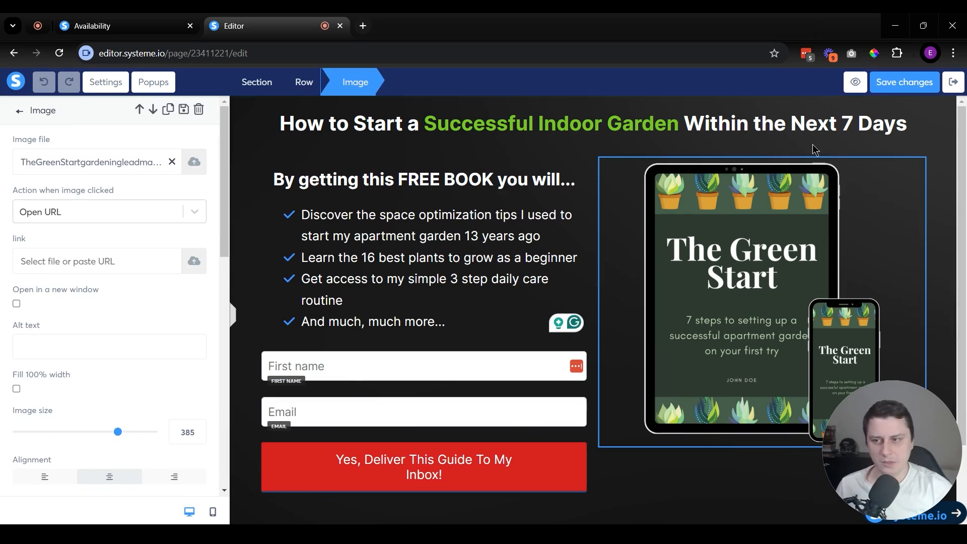
left_click(579, 159)
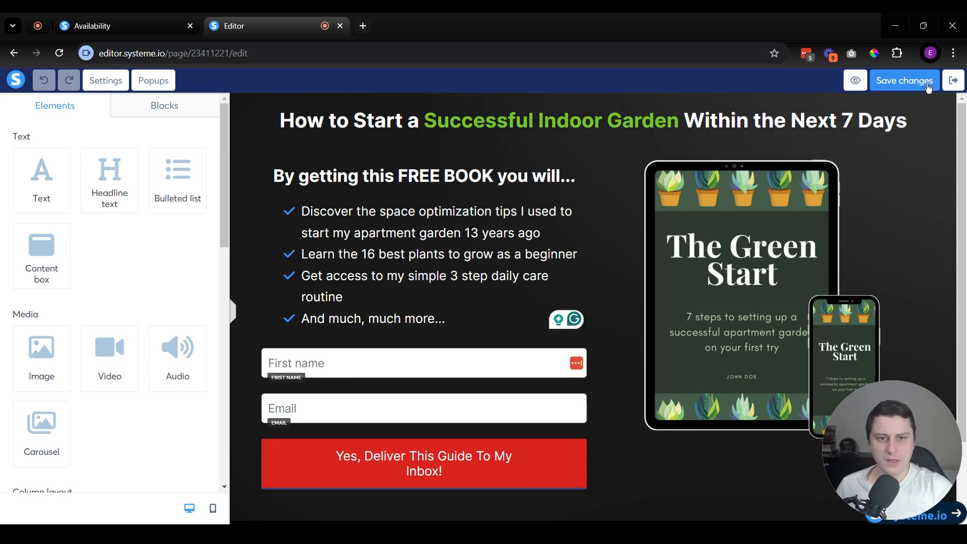
left_click(952, 80)
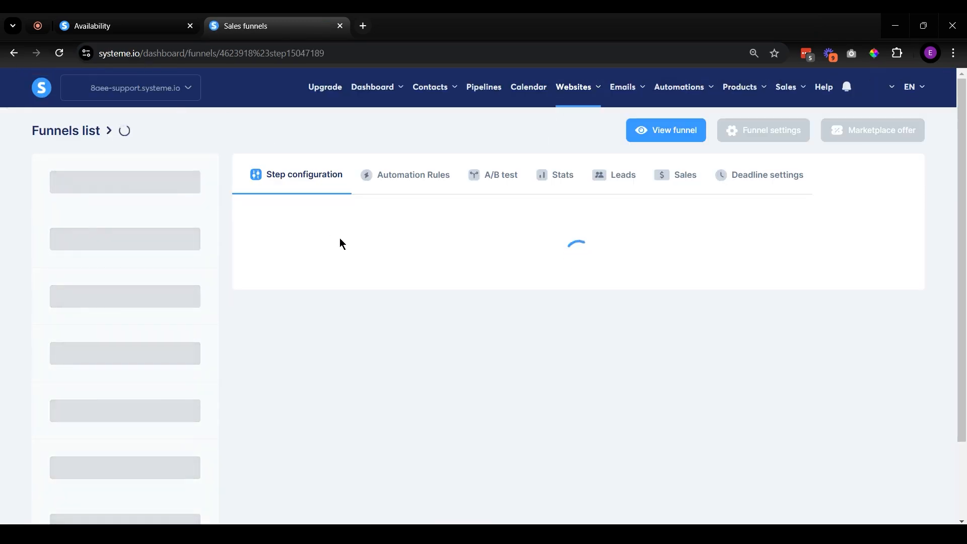
Step: Open the list of digital stores and load the Digital store's home page URL in a new browser tab
mouse_move(602, 101)
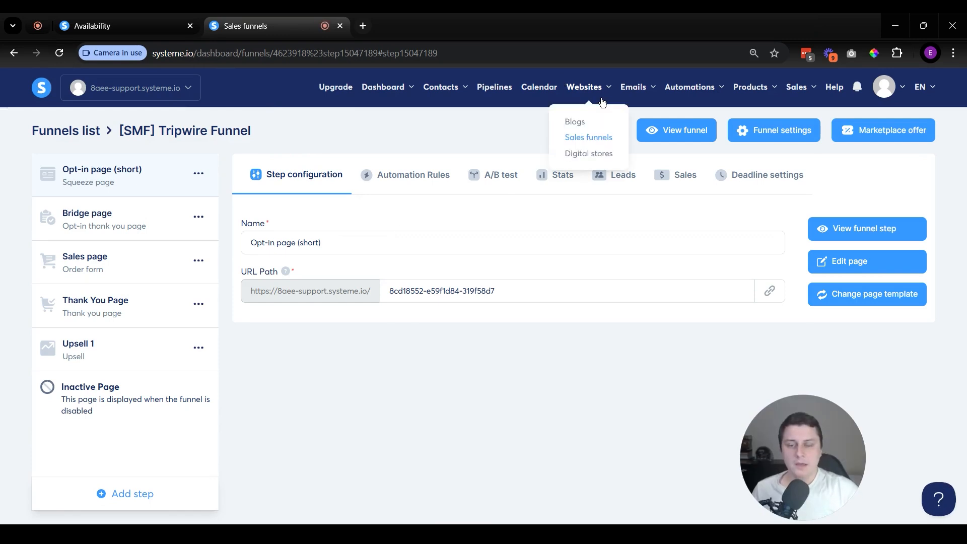
left_click(599, 160)
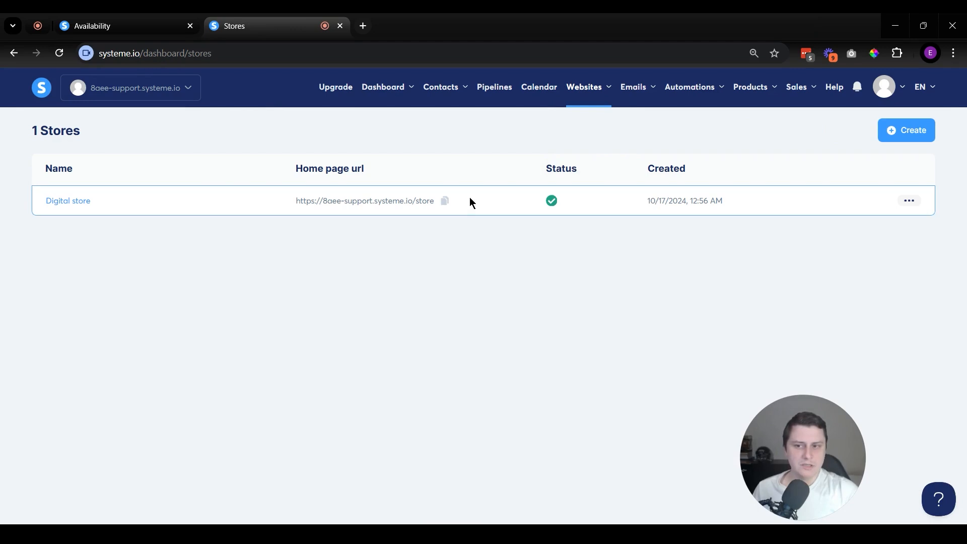
left_click(445, 201)
key("ctrl+t")
key("ctrl+v")
key("Return")
Step: Examine the live store's profile, newsletter subscription form and Gardening Resources products, and close the store page
scroll(409, 349, "down", 6)
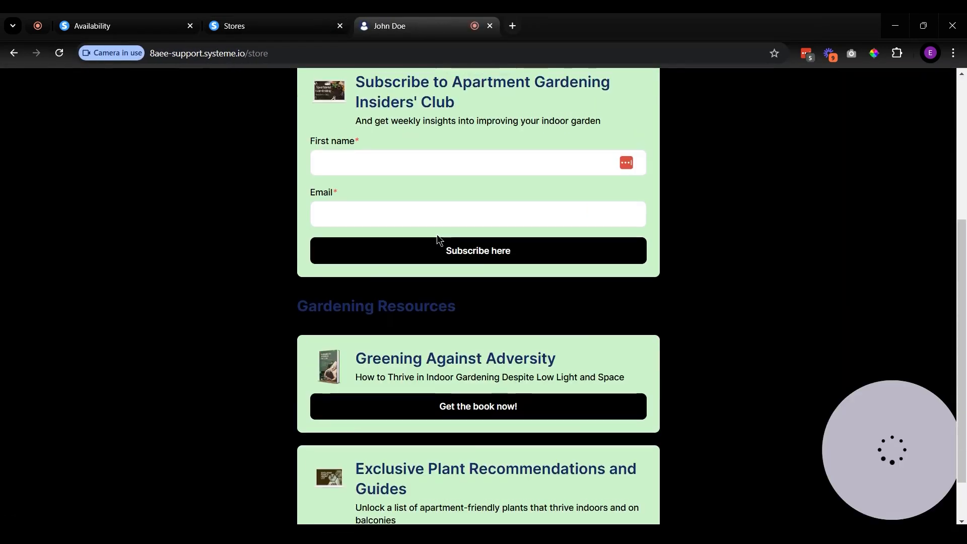
scroll(489, 242, "up", 6)
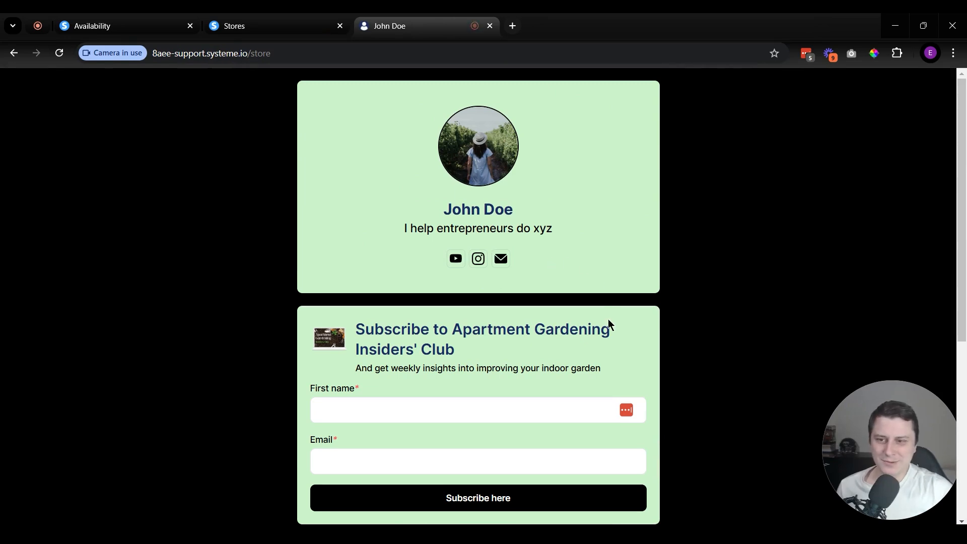
scroll(518, 291, "down", 6)
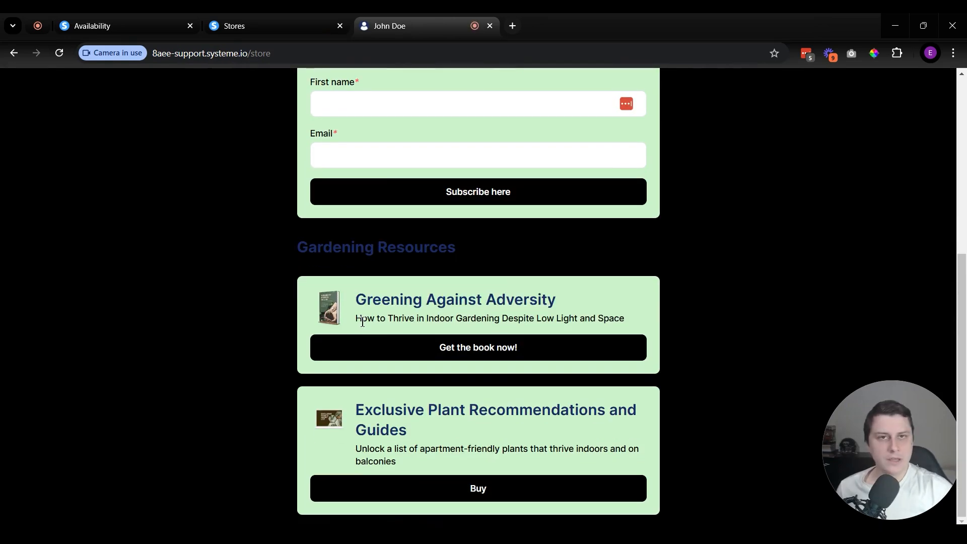
scroll(483, 287, "up", 6)
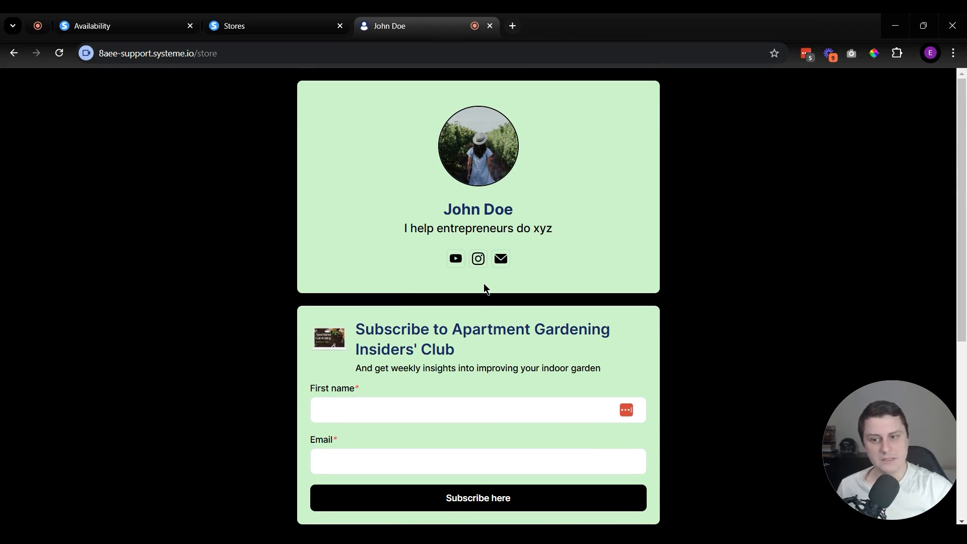
scroll(326, 250, "down", 6)
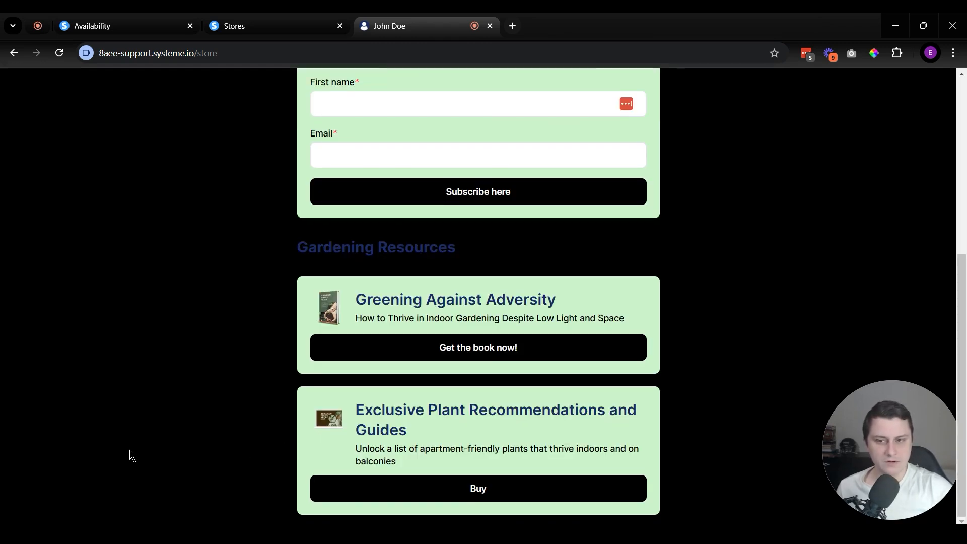
scroll(294, 454, "up", 5)
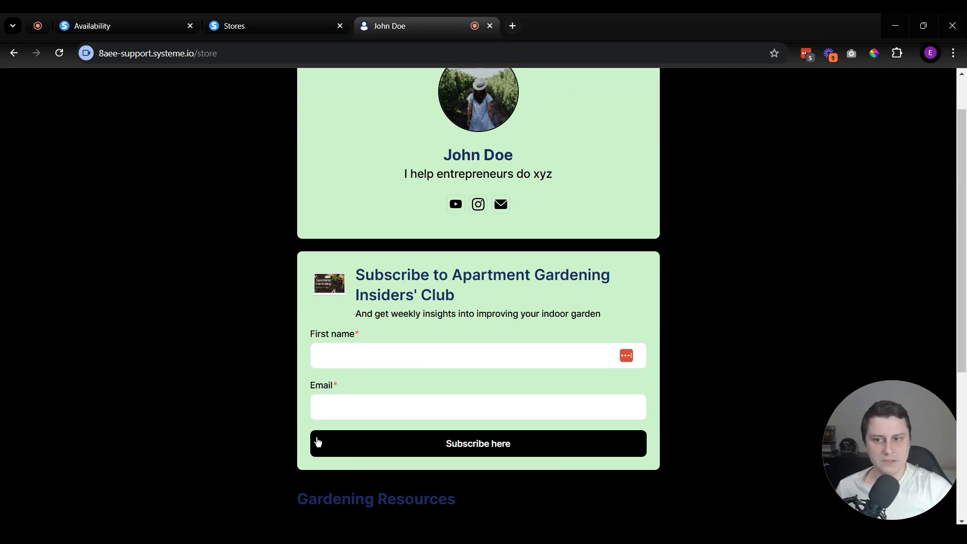
scroll(531, 352, "down", 5)
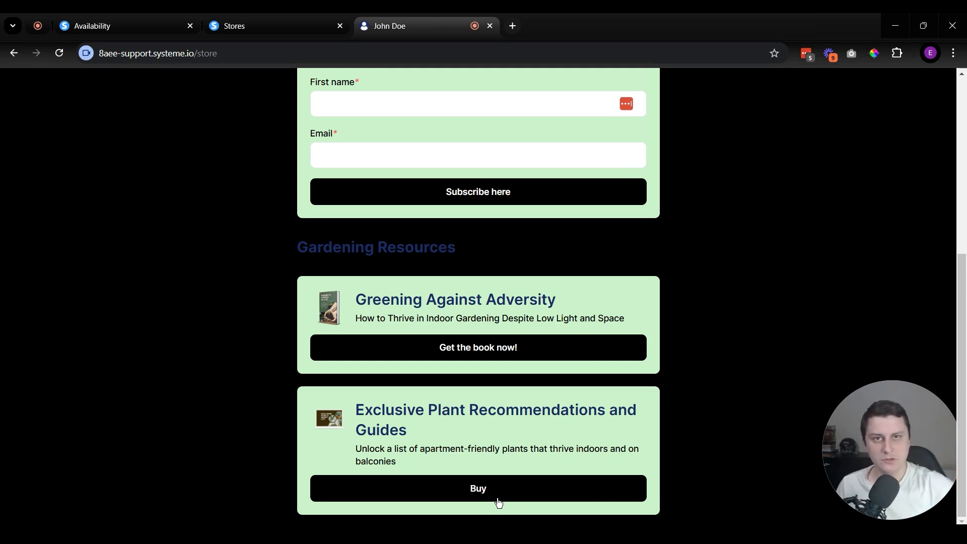
scroll(554, 486, "up", 5)
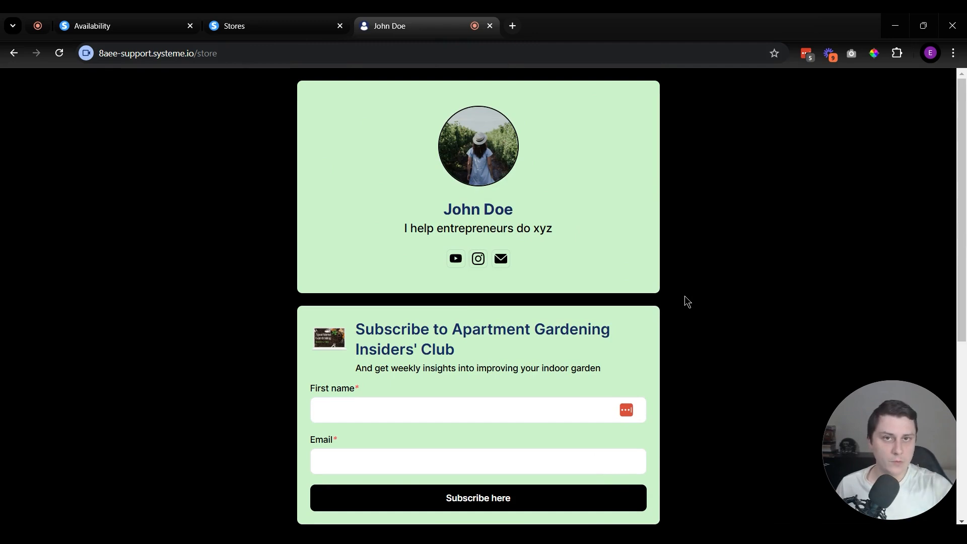
scroll(672, 287, "down", 5)
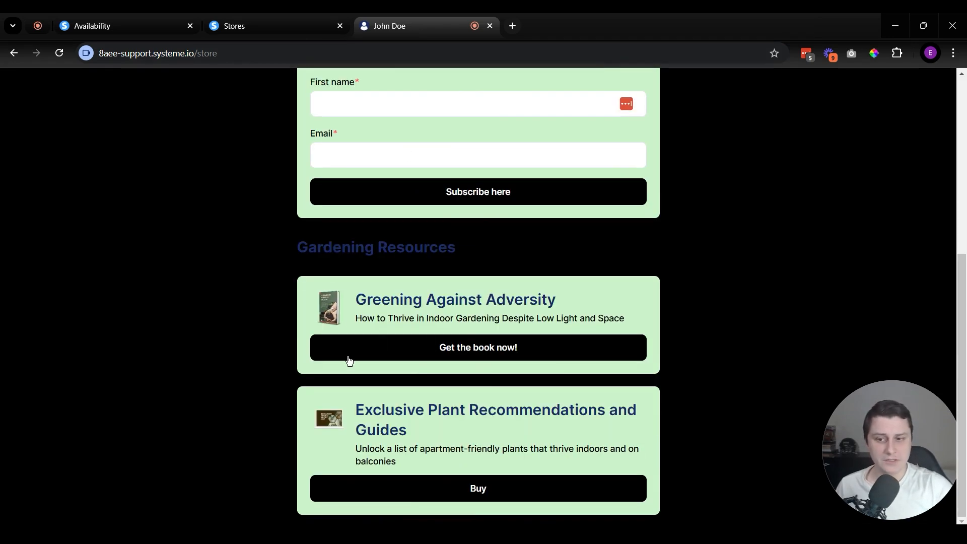
scroll(484, 296, "up", 5)
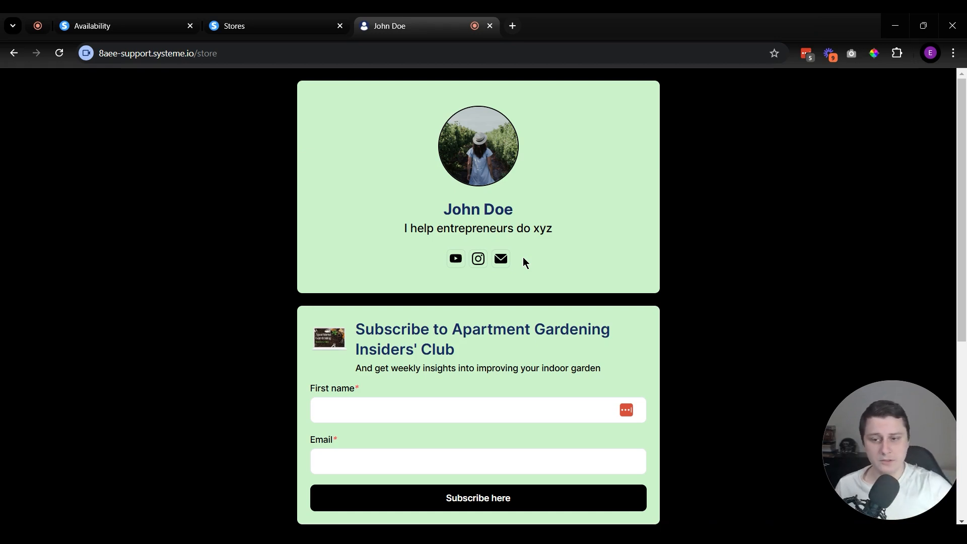
left_click(490, 25)
Step: Open the list of newsletters, view the newsletter creation form, and close it without saving
mouse_move(648, 92)
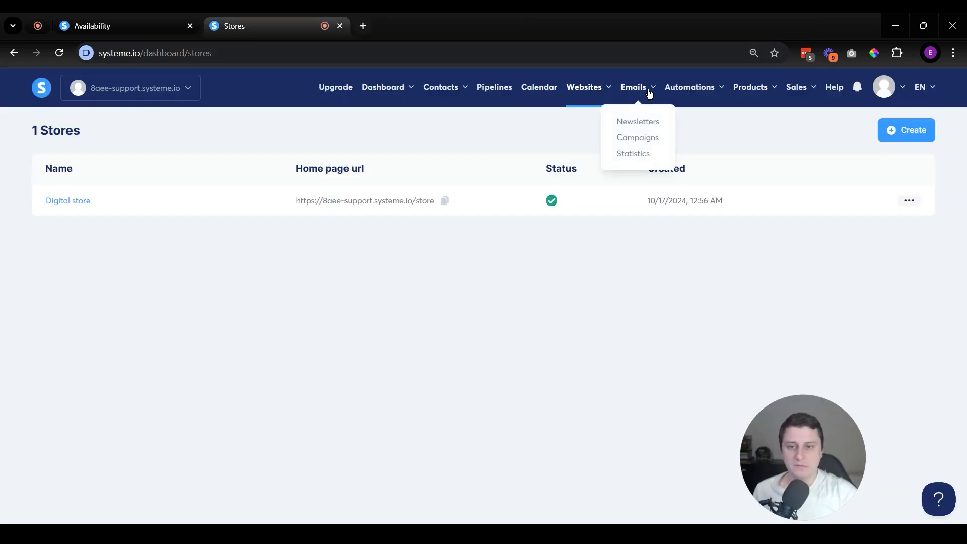
left_click(651, 123)
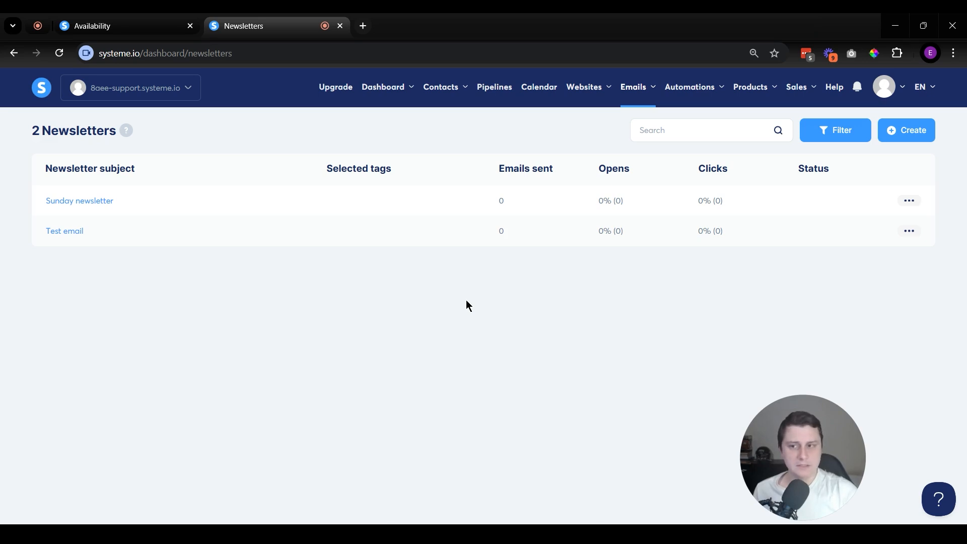
left_click(907, 130)
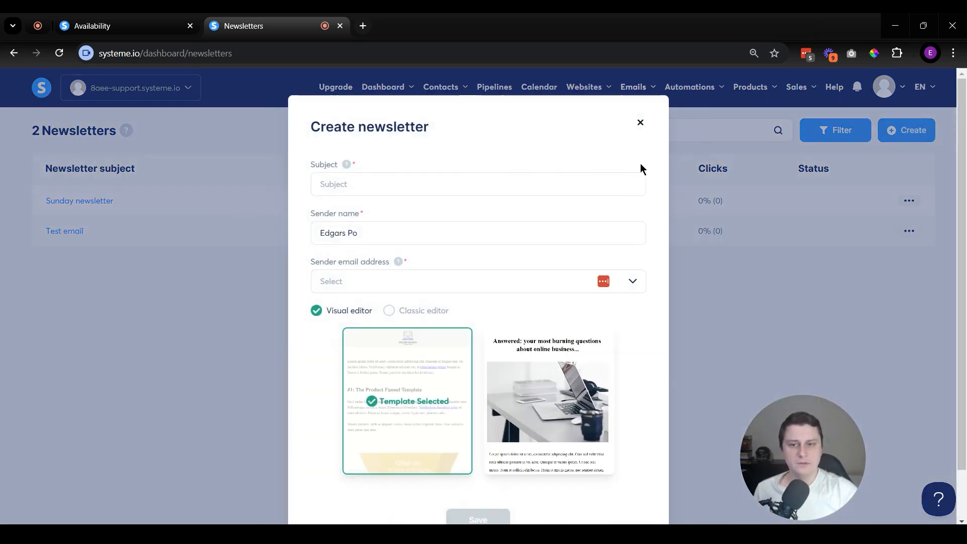
left_click(640, 123)
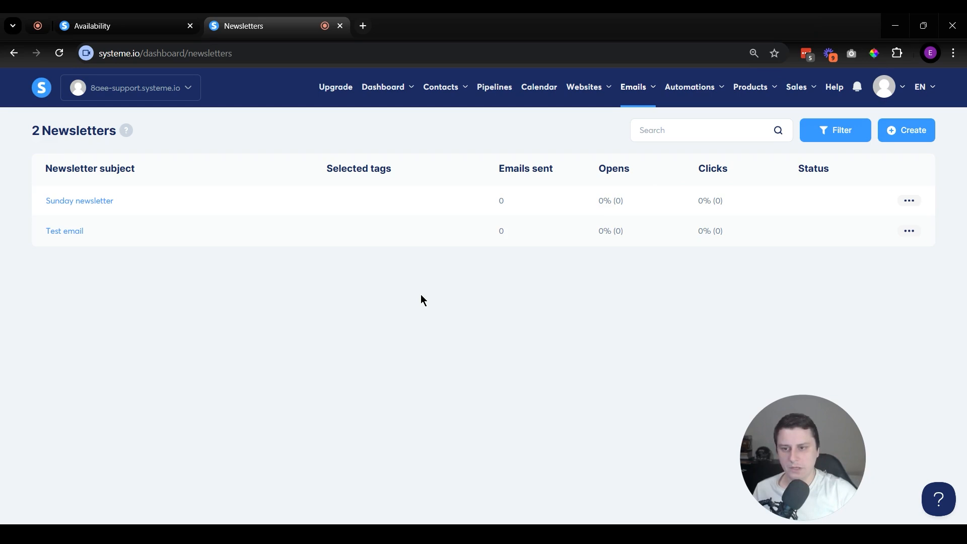
Step: Open the email statistics in a separate browser tab and highlight the account's sending pool
mouse_move(651, 69)
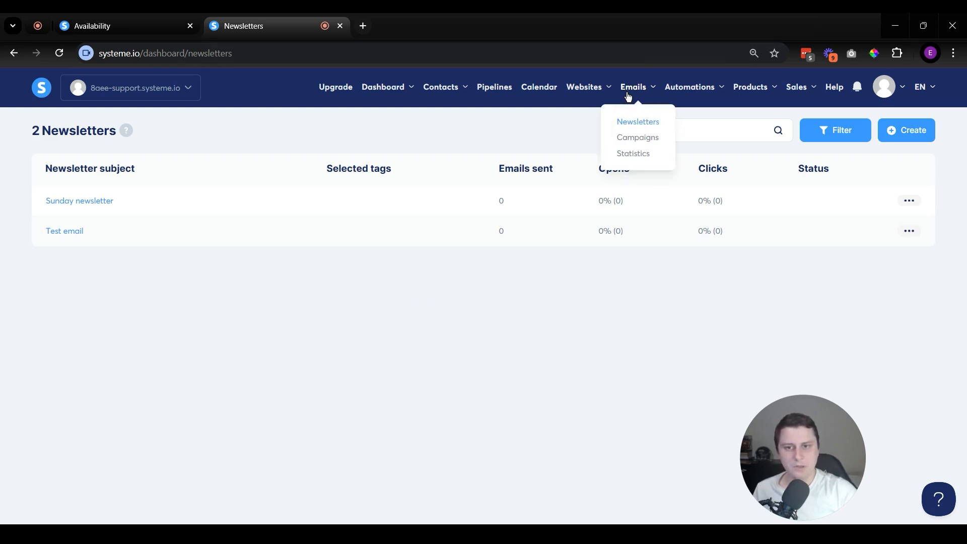
middle_click(611, 151)
left_click(450, 15)
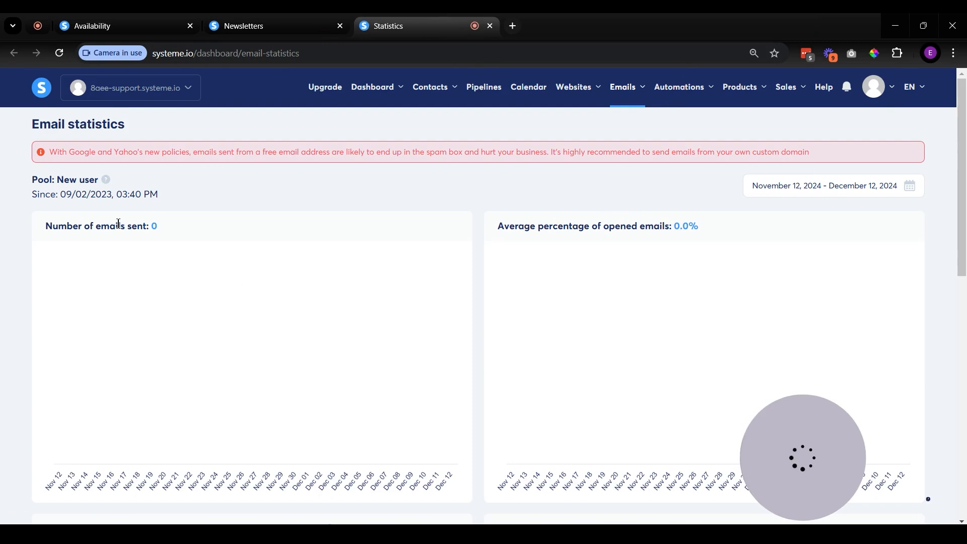
left_click_drag(53, 180, 99, 180)
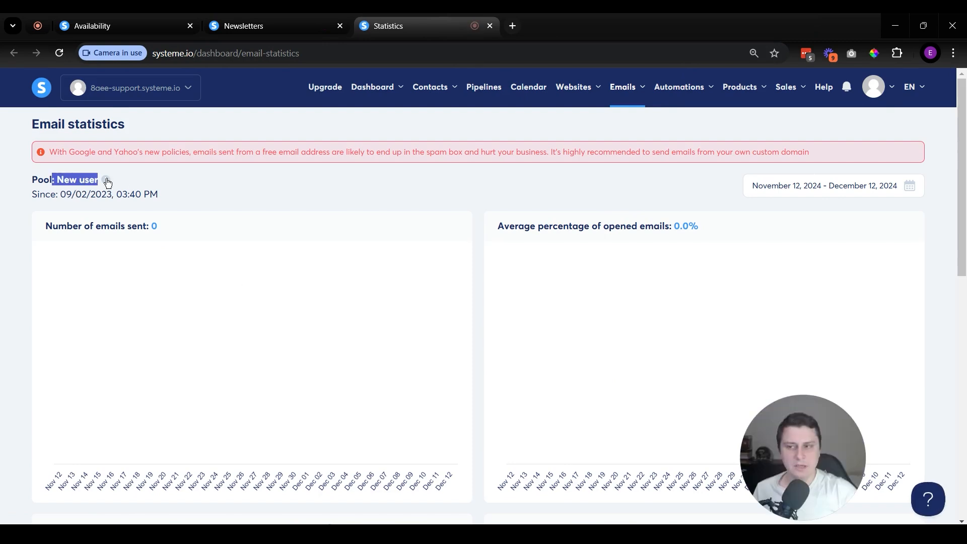
left_click(66, 179)
left_click_drag(19, 179, 170, 176)
left_click(225, 180)
left_click_drag(57, 180, 140, 180)
left_click(141, 180)
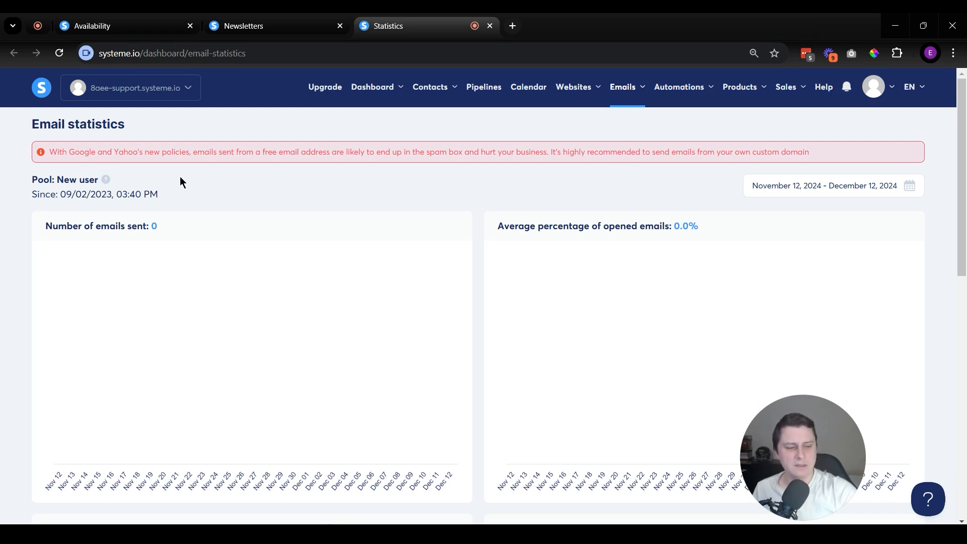
left_click_drag(49, 180, 161, 179)
left_click(161, 180)
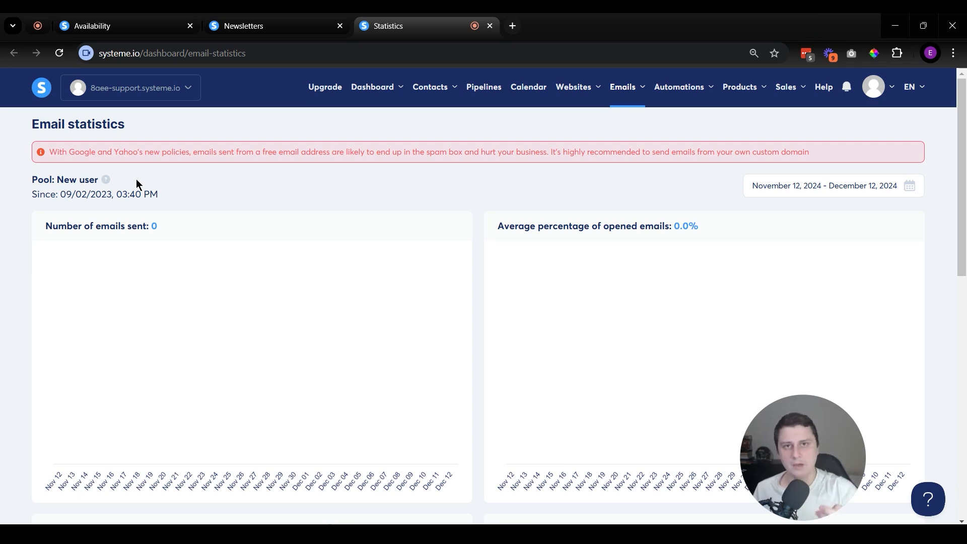
left_click_drag(52, 180, 113, 185)
left_click(230, 181)
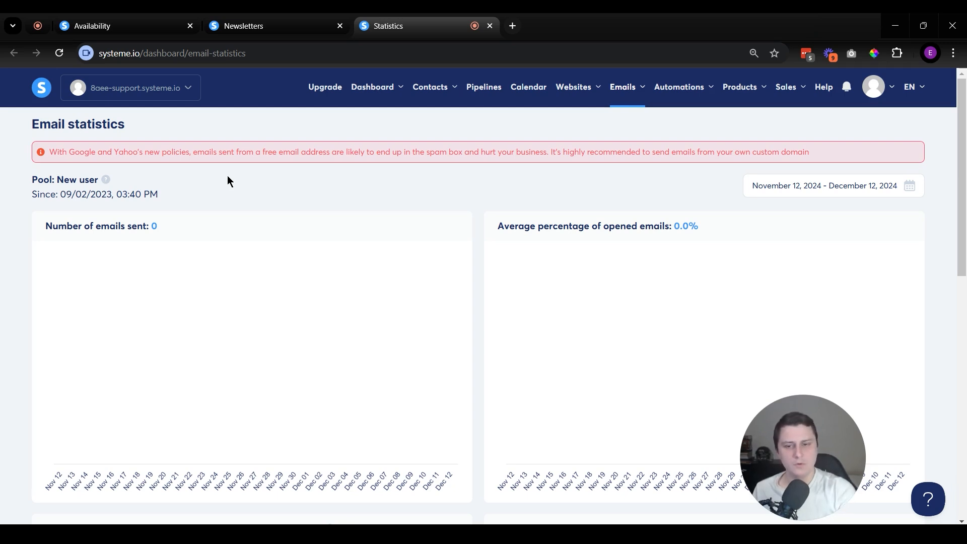
Step: Examine the email statistics charts, the explanation of the account's sending pool and the Emails list
scroll(413, 297, "down", 1)
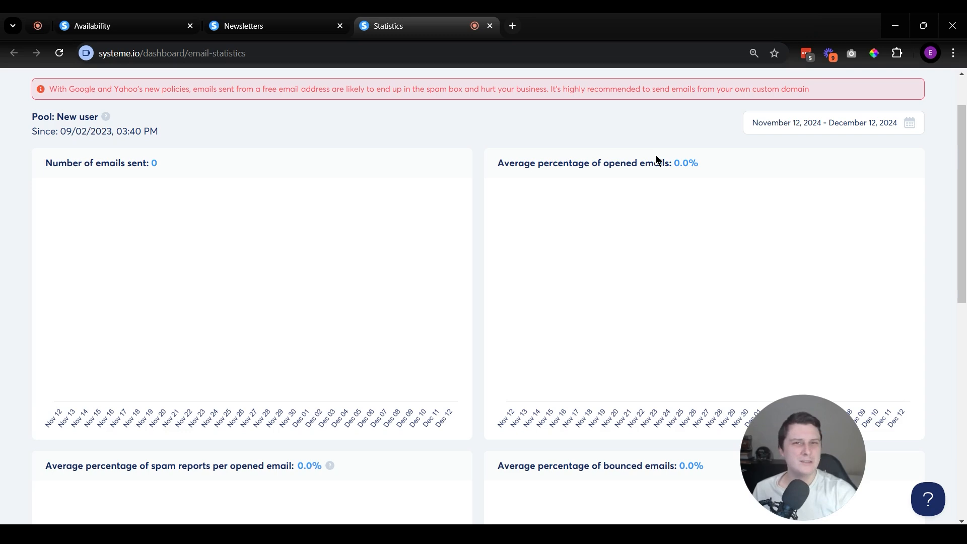
scroll(694, 200, "down", 5)
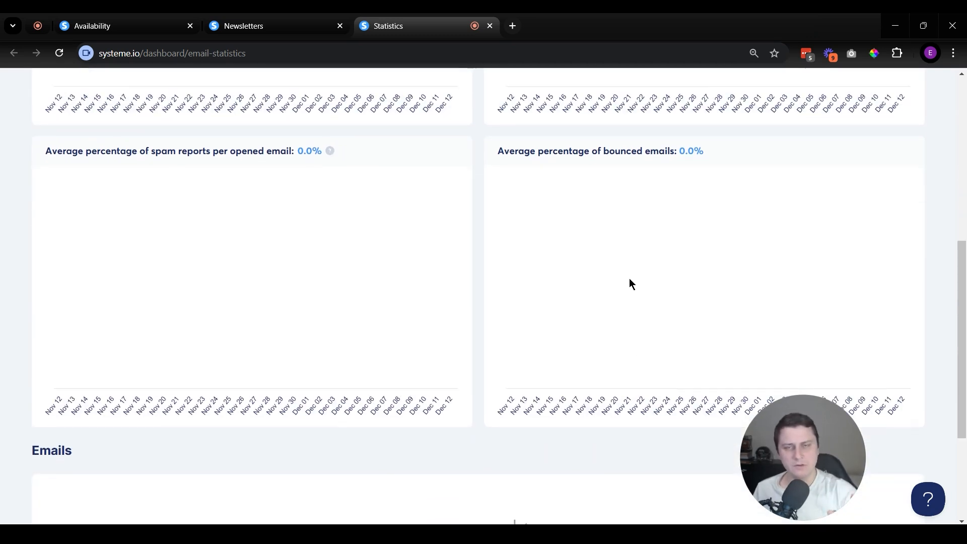
scroll(630, 278, "up", 7)
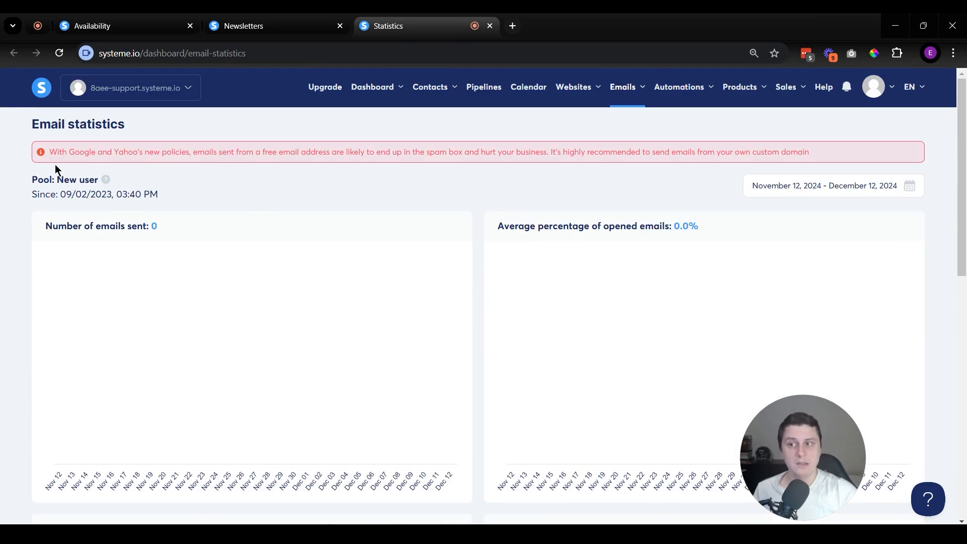
triple_click(59, 180)
left_click(62, 186)
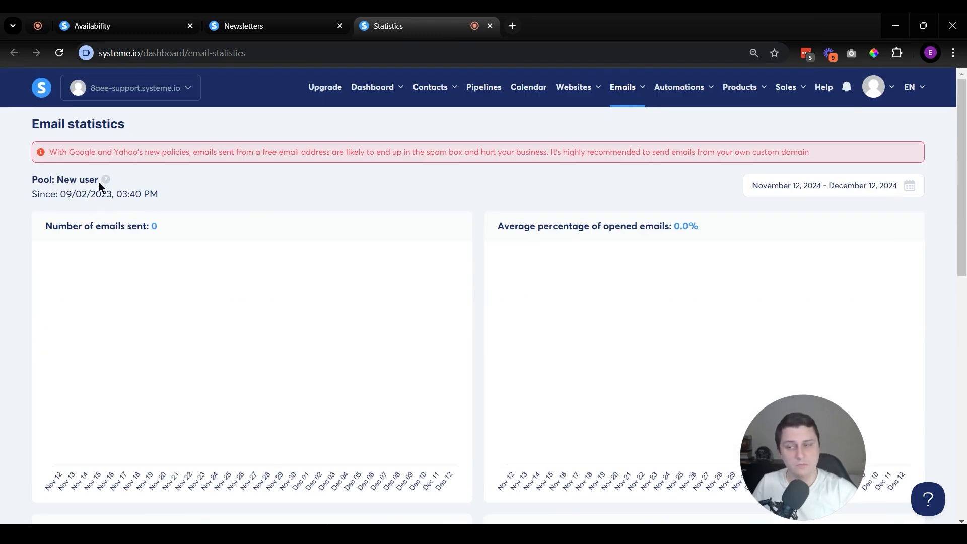
mouse_move(106, 185)
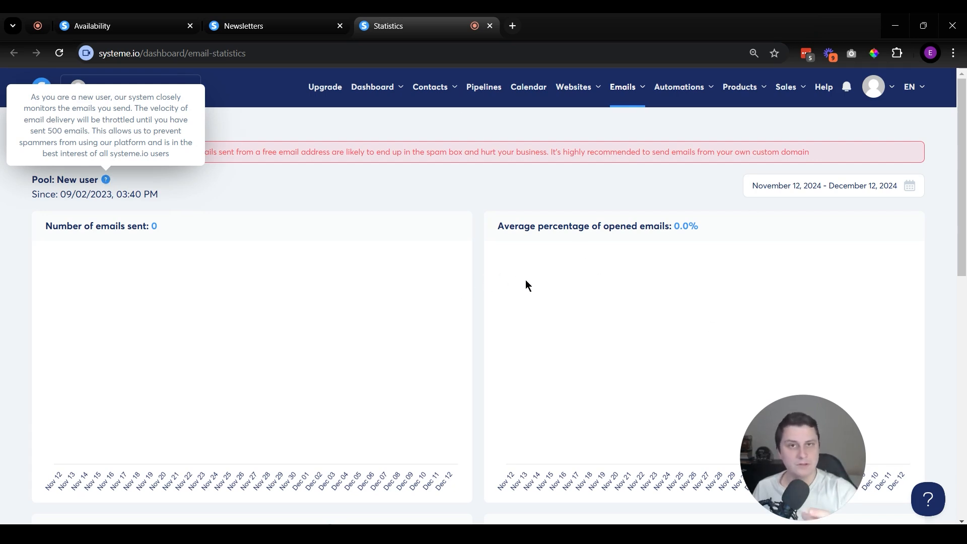
left_click(491, 199)
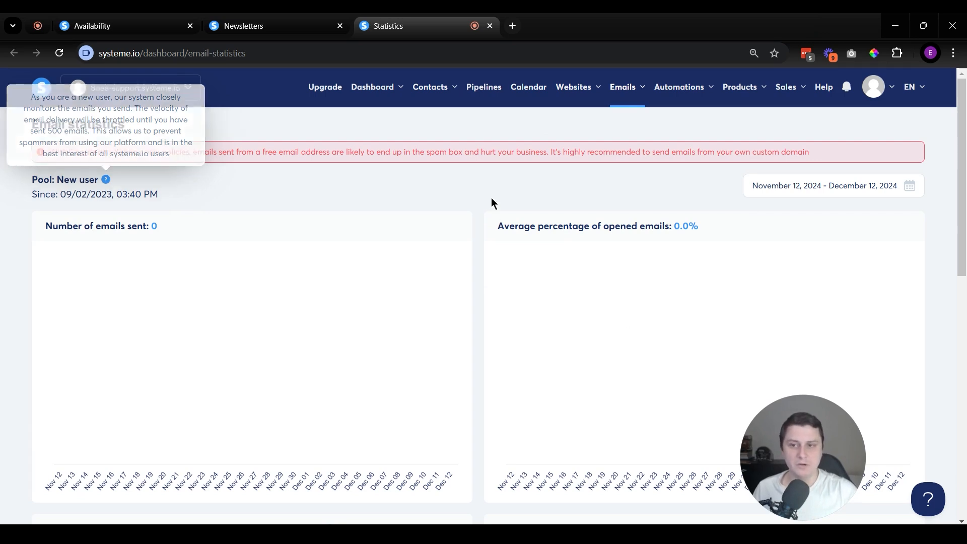
scroll(580, 246, "down", 10)
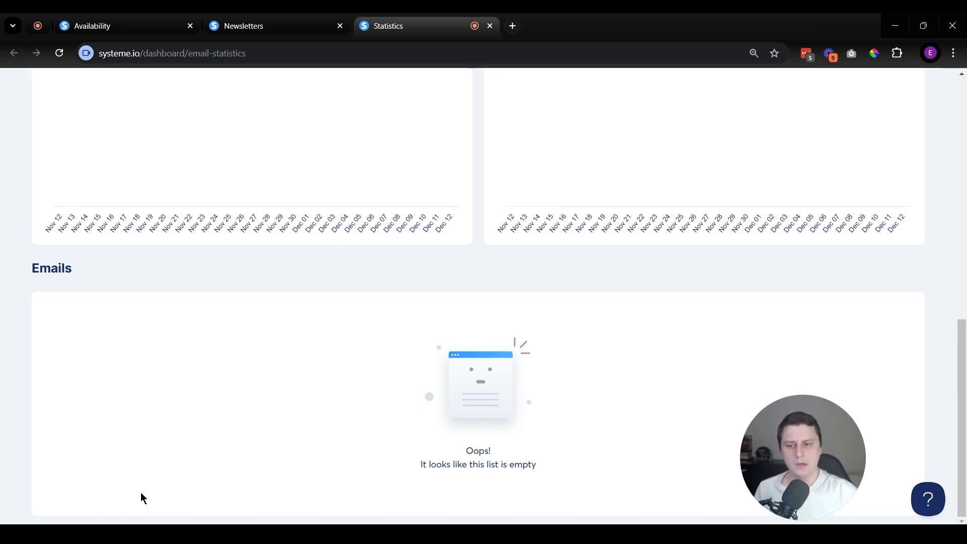
scroll(140, 497, "up", 5)
Step: Open the email campaigns and view the welcome email inside the "[SMF] Free book confirmation email" campaign
mouse_move(627, 87)
left_click(642, 139)
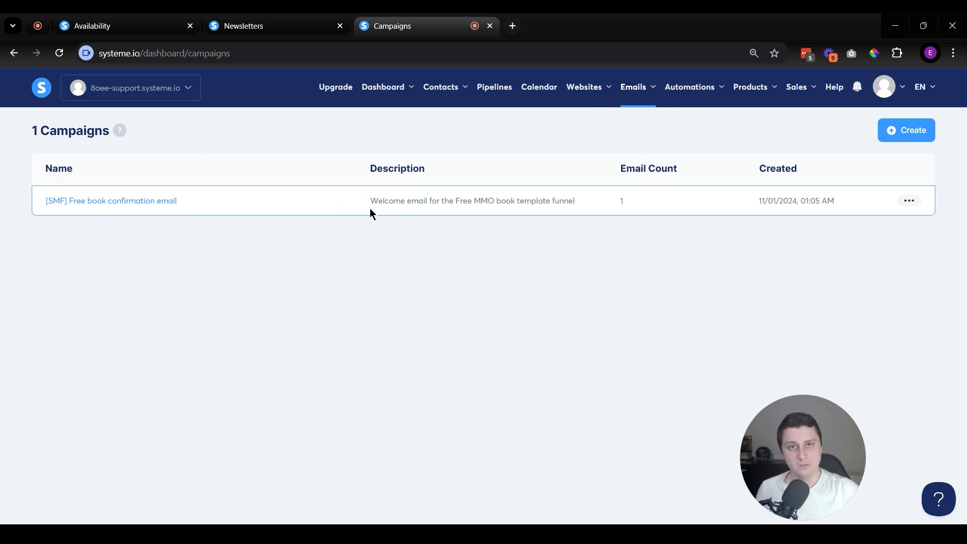
left_click(149, 201)
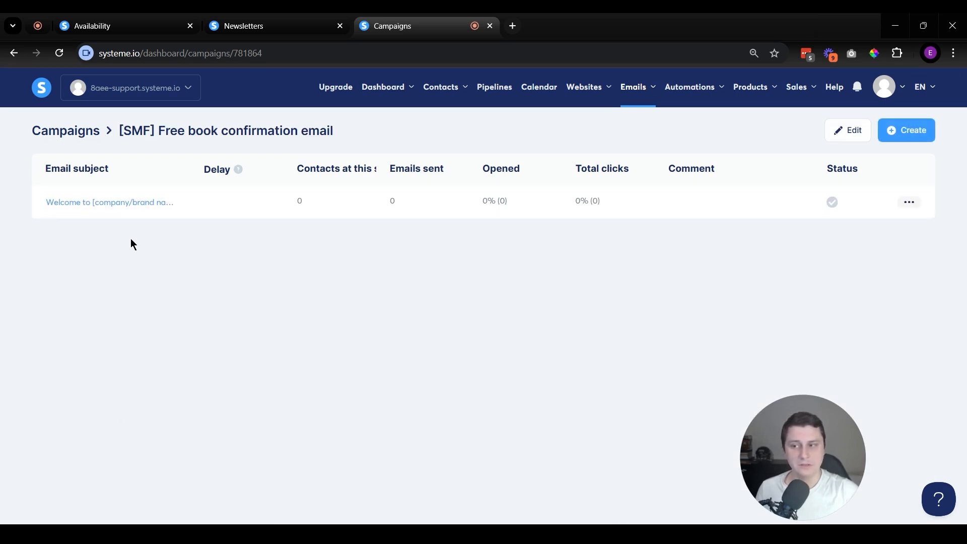
left_click(125, 204)
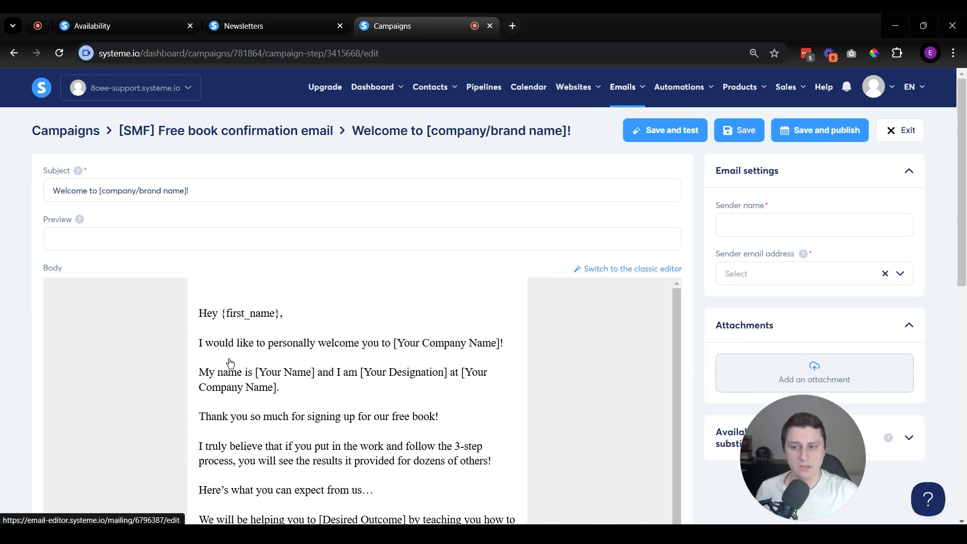
Step: View the welcome email's body in the email editor, declining the previous session's unsaved changes, and exit the editor
scroll(406, 248, "down", 8)
scroll(585, 364, "up", 2)
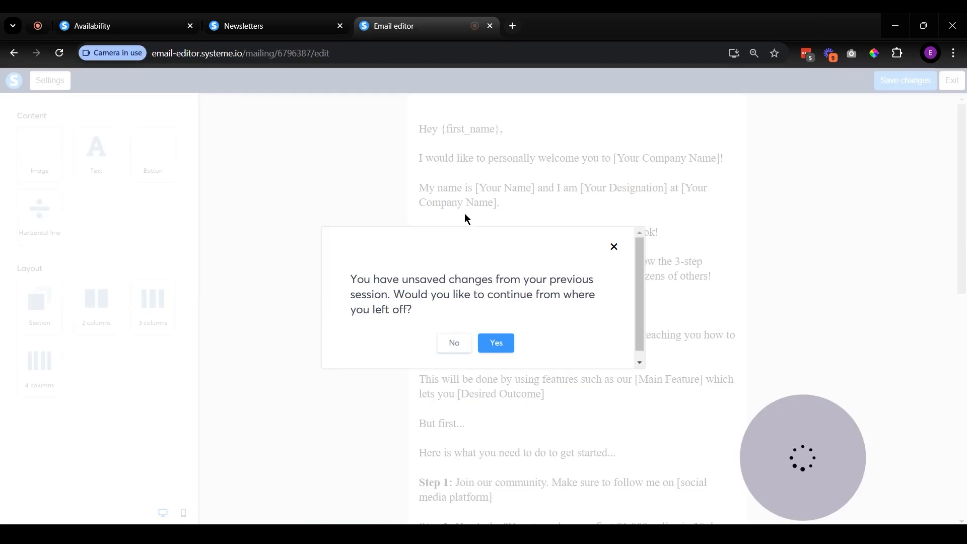
left_click(452, 342)
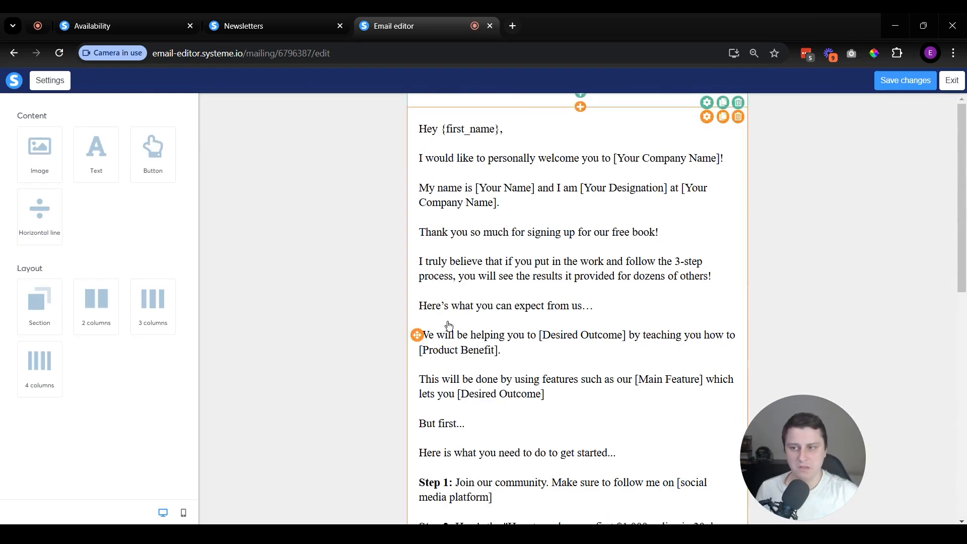
left_click(952, 80)
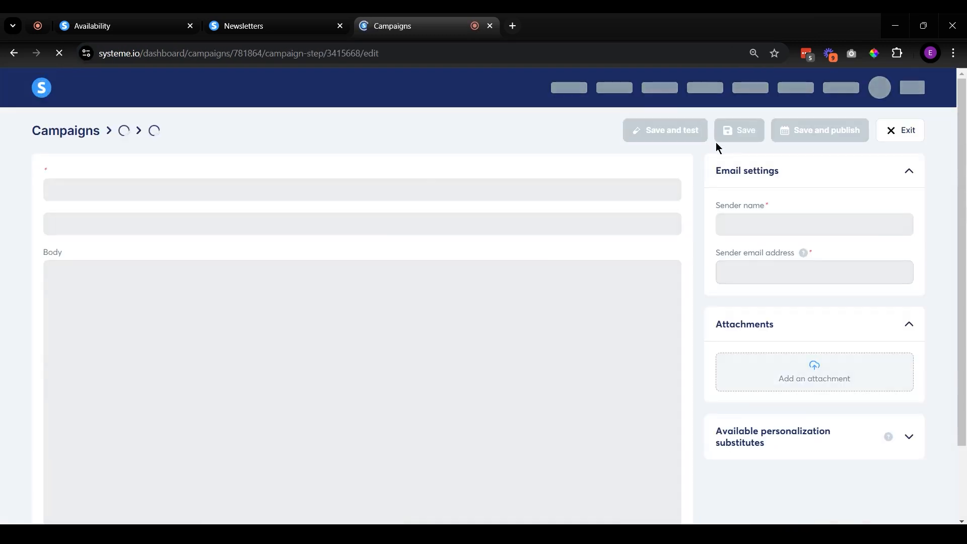
Step: View the automation rules and the workflows list, and return to the automation rules
mouse_move(697, 80)
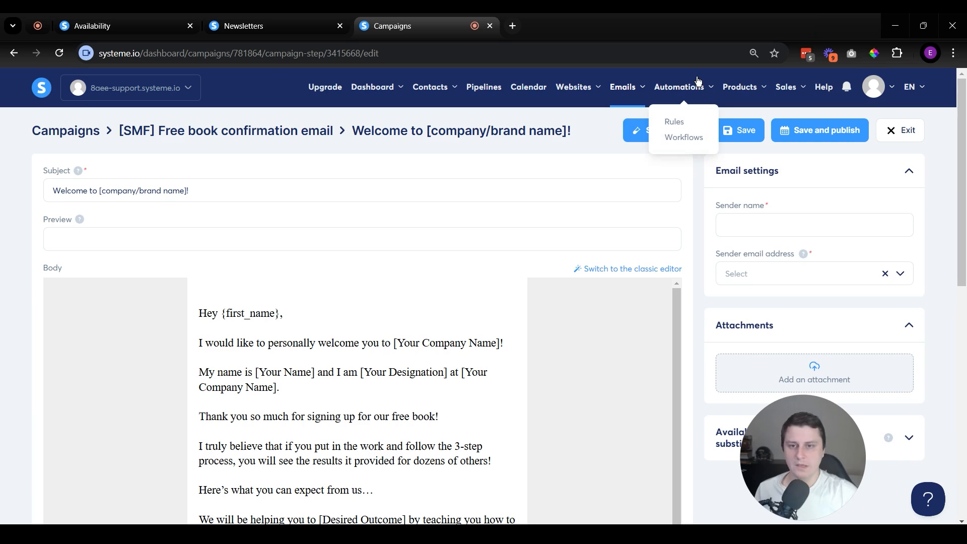
left_click(673, 123)
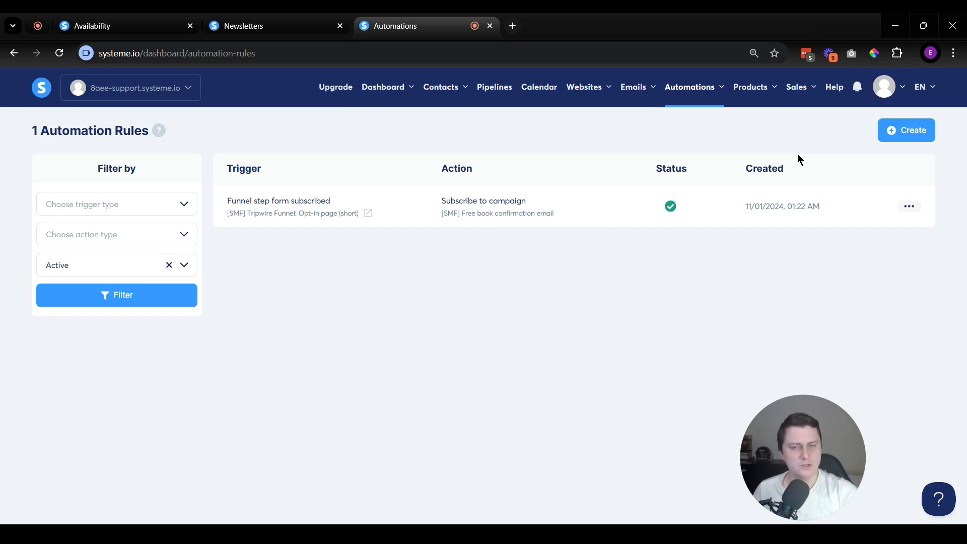
mouse_move(690, 93)
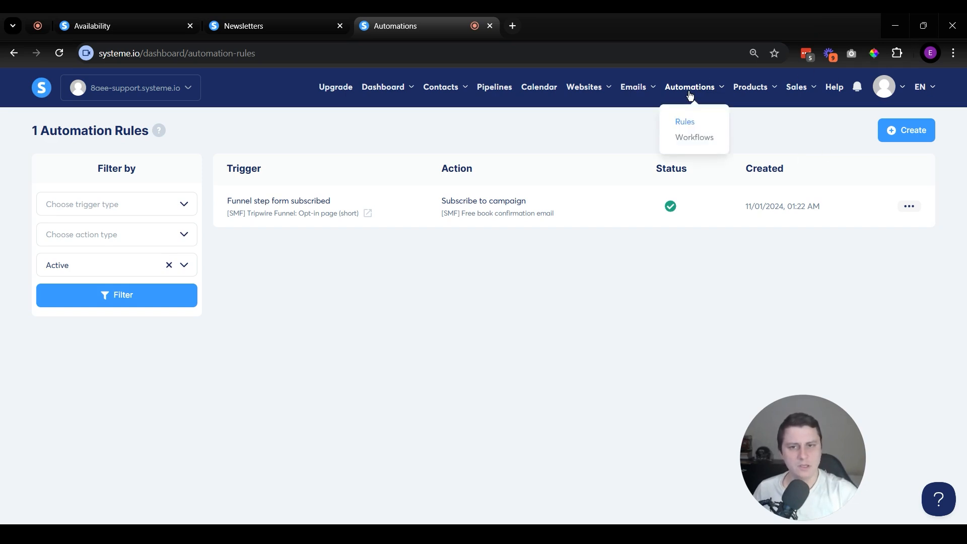
left_click(695, 141)
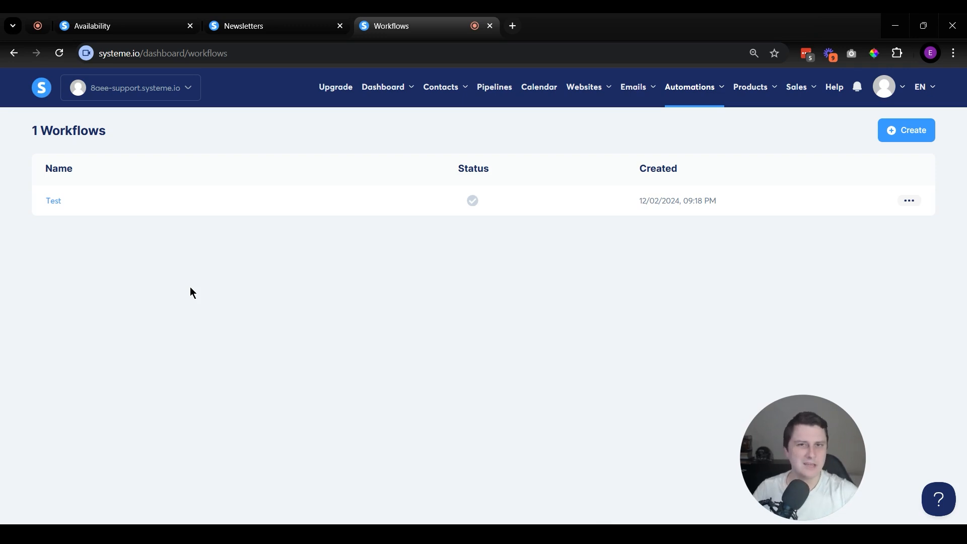
mouse_move(694, 87)
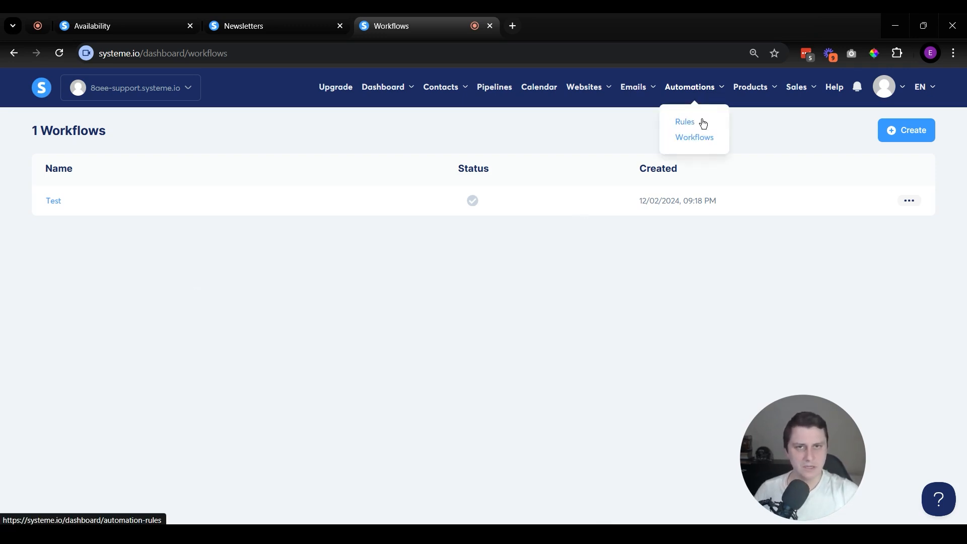
left_click(703, 123)
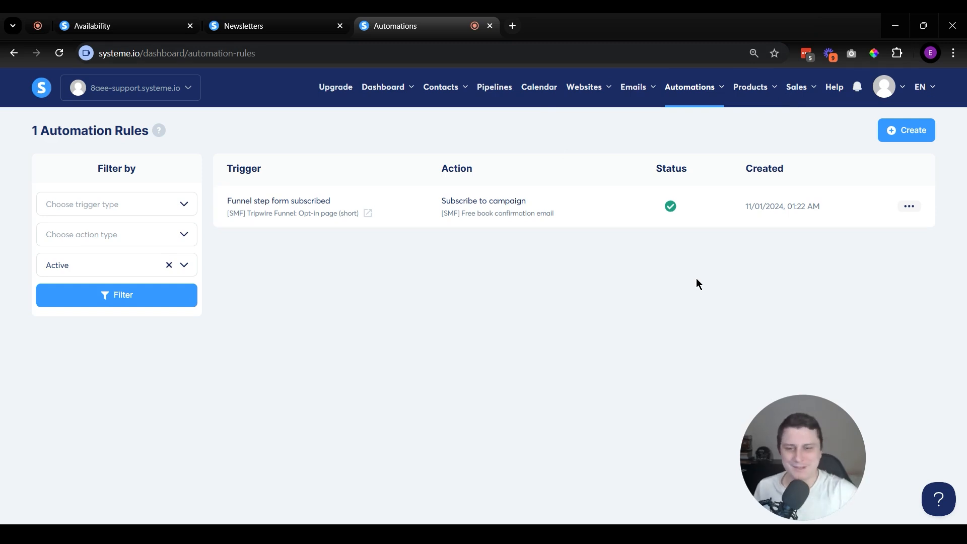
Step: Open the Coffee mug product from the list of physical products
mouse_move(764, 91)
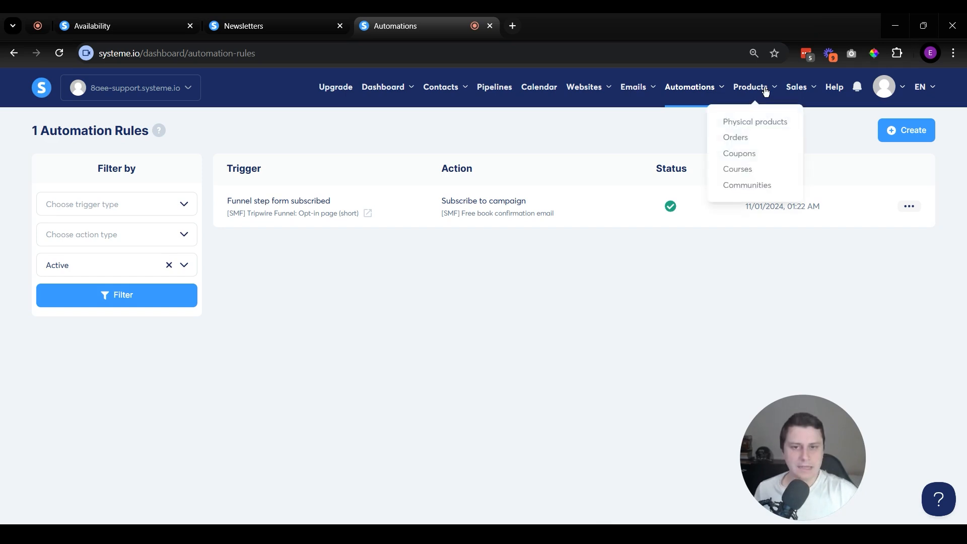
left_click(768, 126)
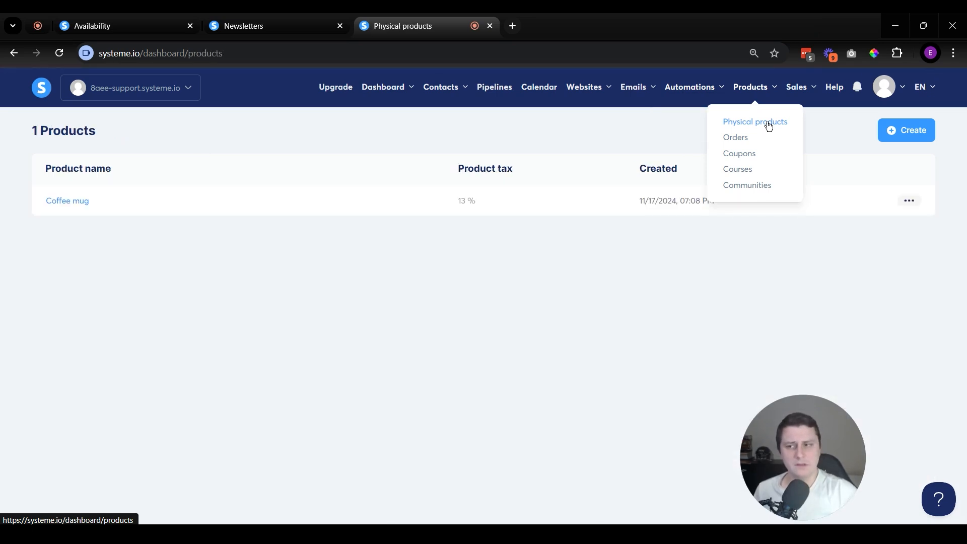
left_click(65, 205)
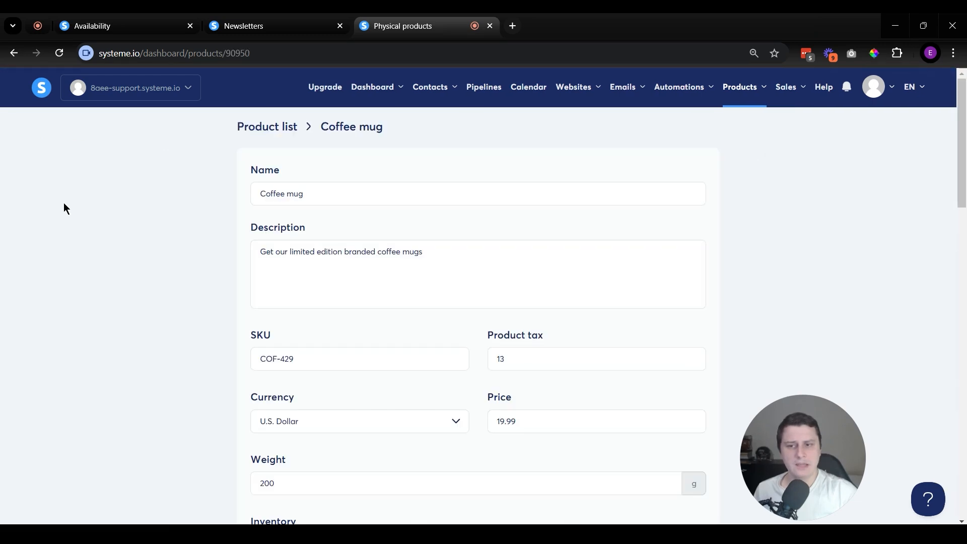
Step: Examine the Coffee mug product's details, pricing, inventory, shipping, media, color and size options, and variants
scroll(489, 285, "down", 2)
scroll(489, 286, "down", 15)
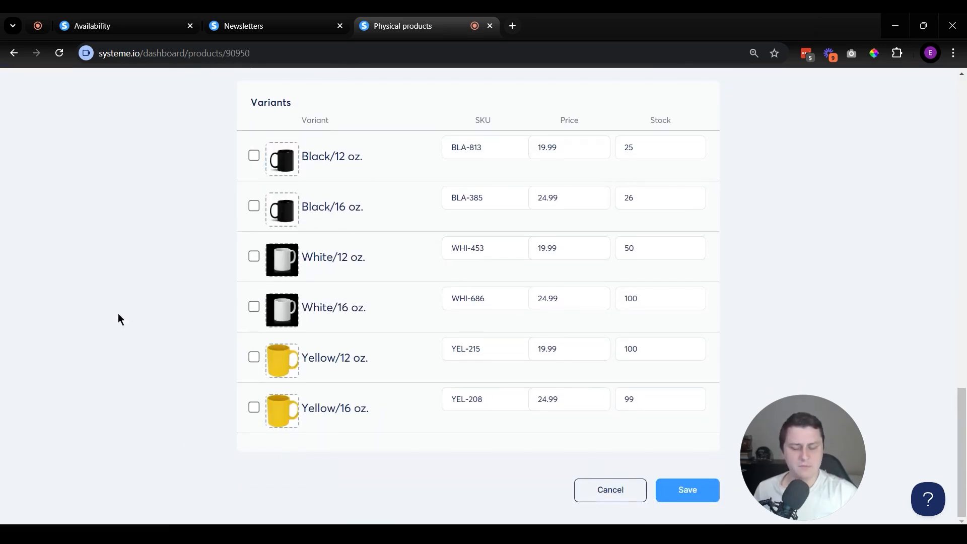
scroll(688, 285, "up", 4)
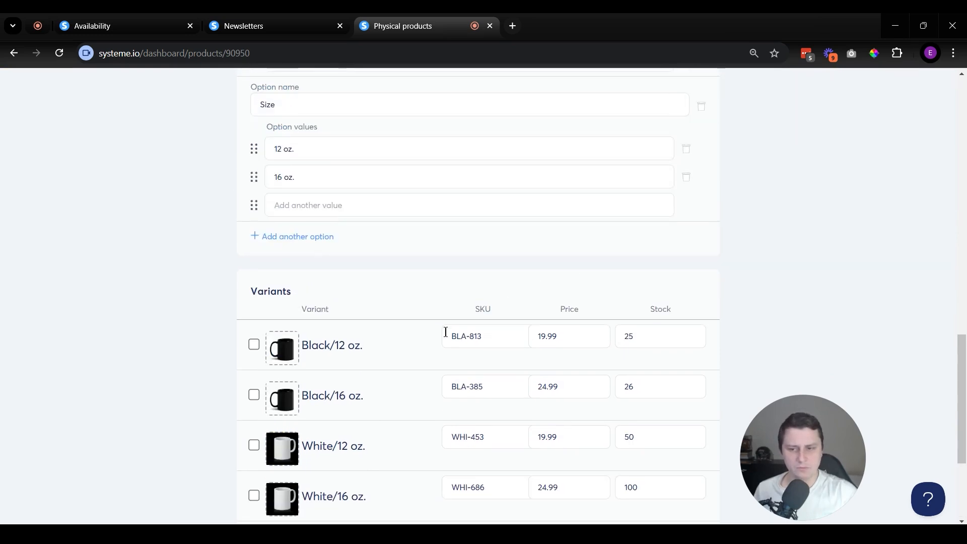
scroll(473, 343, "up", 1)
scroll(491, 354, "up", 10)
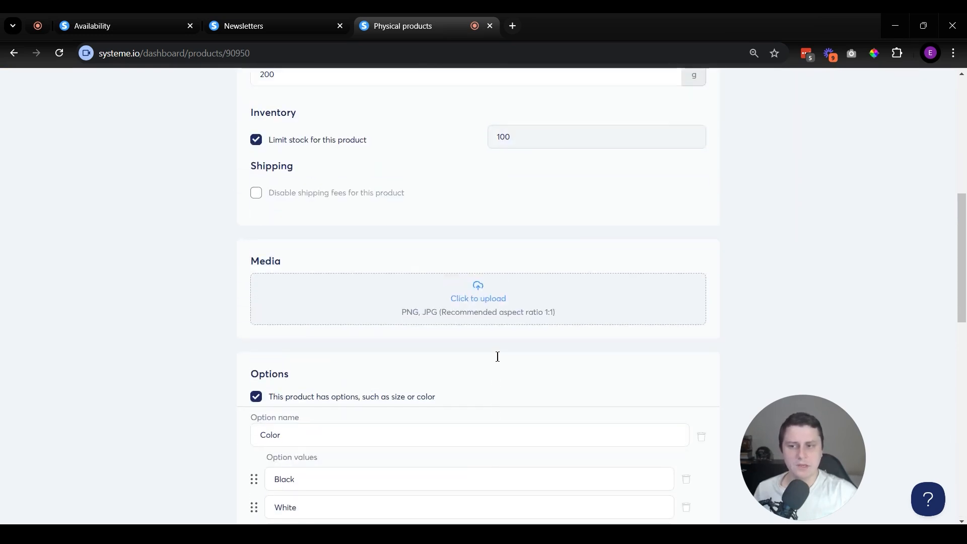
scroll(184, 328, "up", 3)
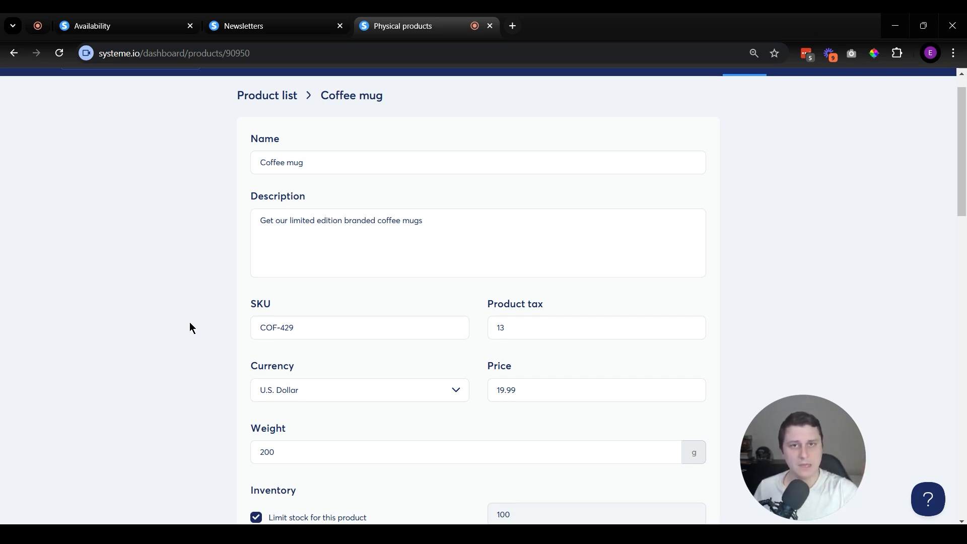
scroll(188, 298, "down", 4)
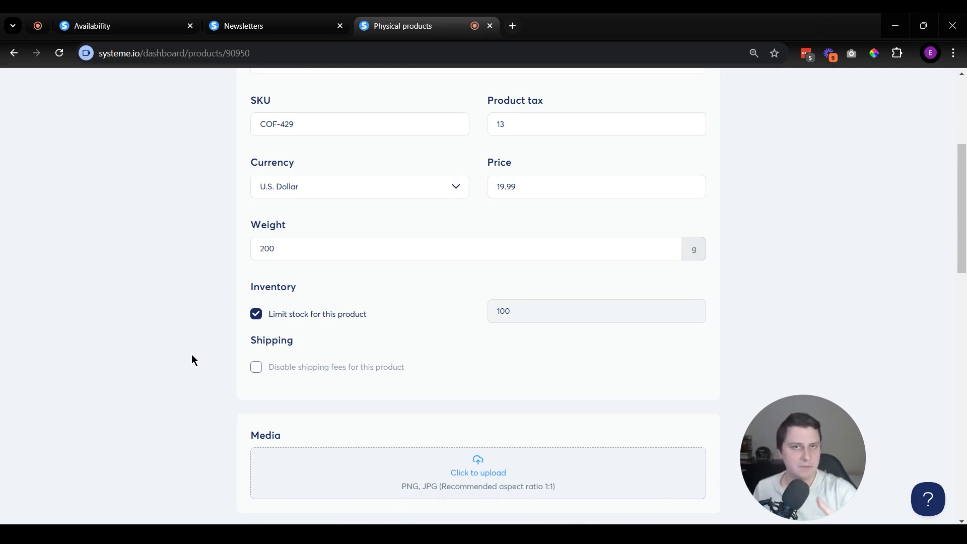
scroll(170, 453, "down", 10)
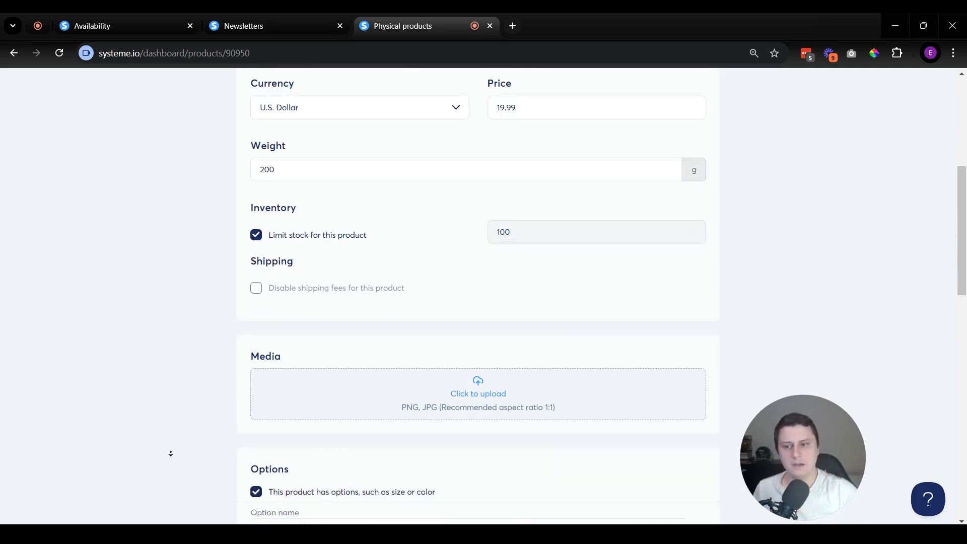
scroll(176, 443, "down", 6)
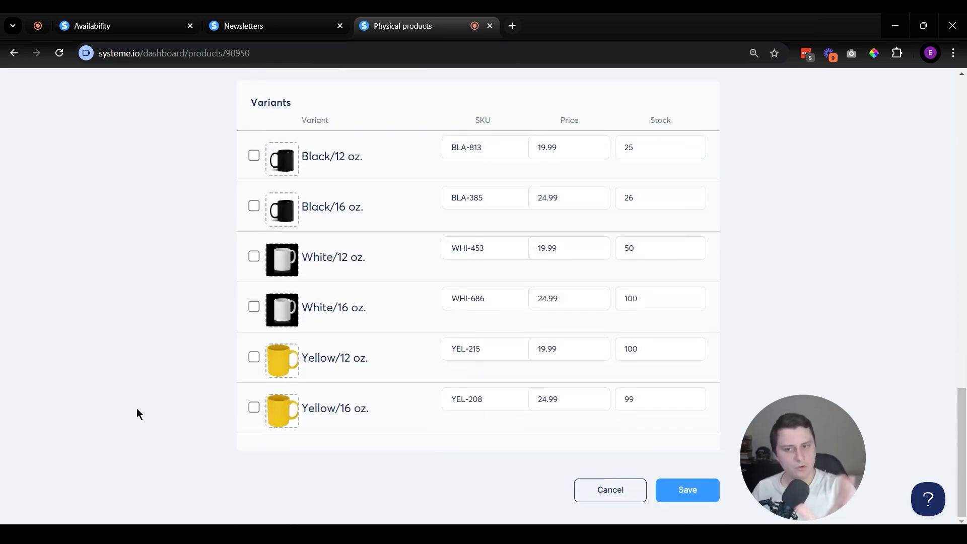
scroll(227, 412, "up", 20)
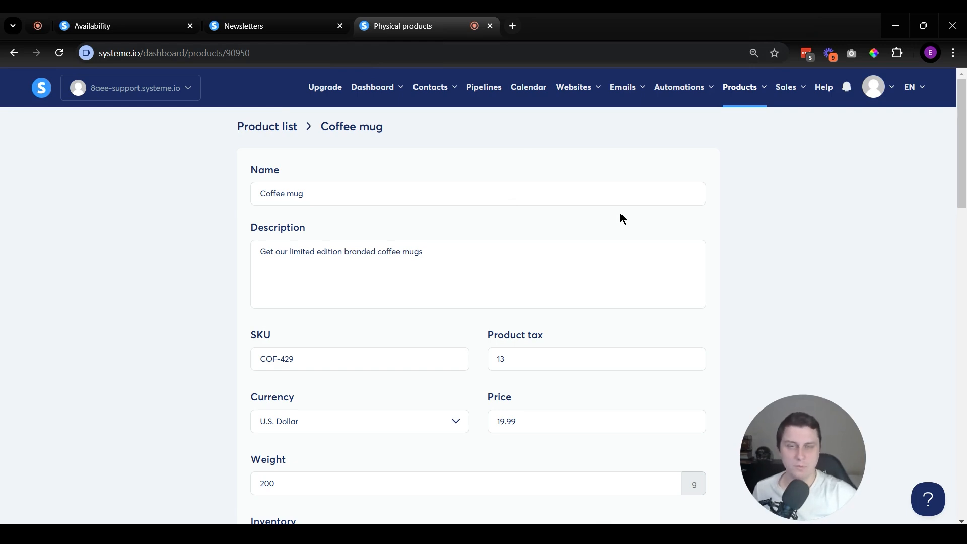
Step: Open the list of courses
mouse_move(725, 89)
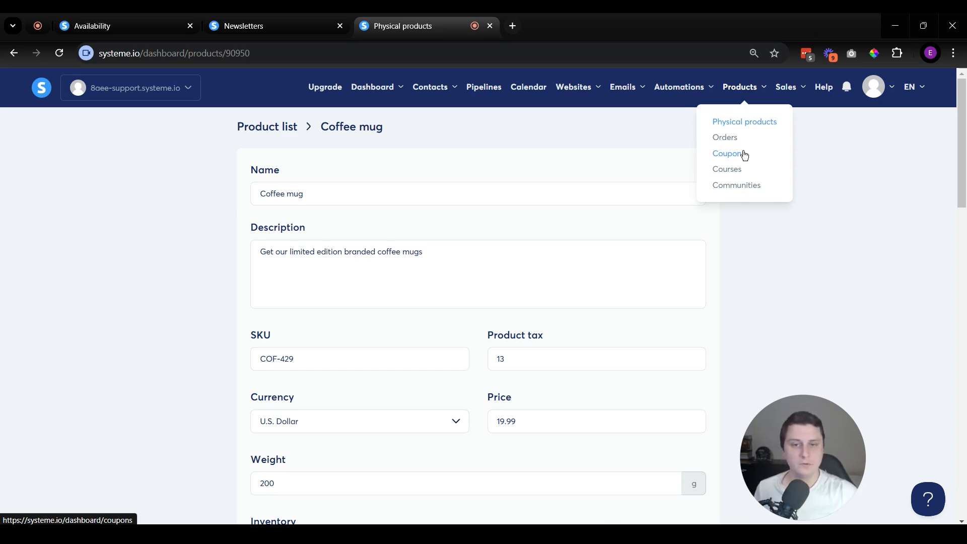
left_click(730, 171)
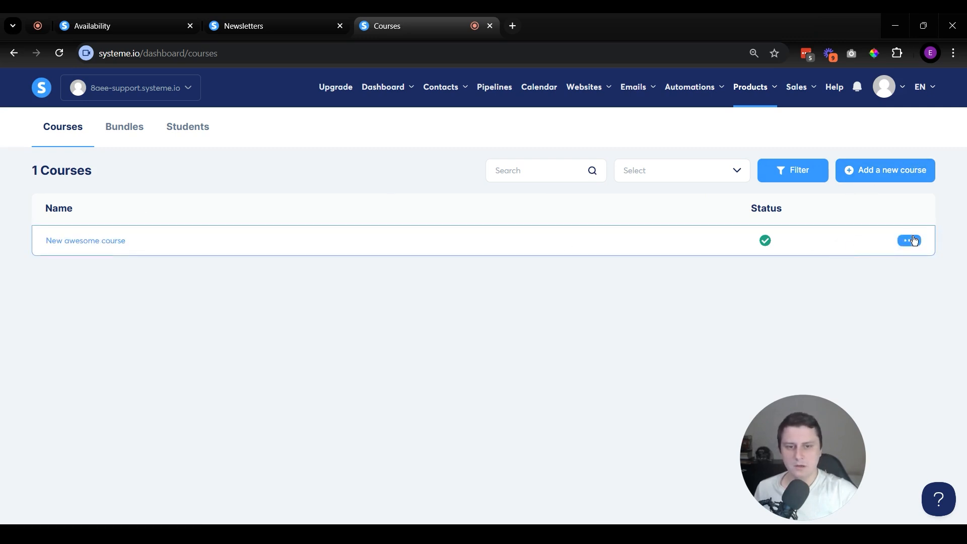
Step: Open the course "New awesome course" and expand Modules 1, 2 and 3 to view their lectures
left_click(88, 242)
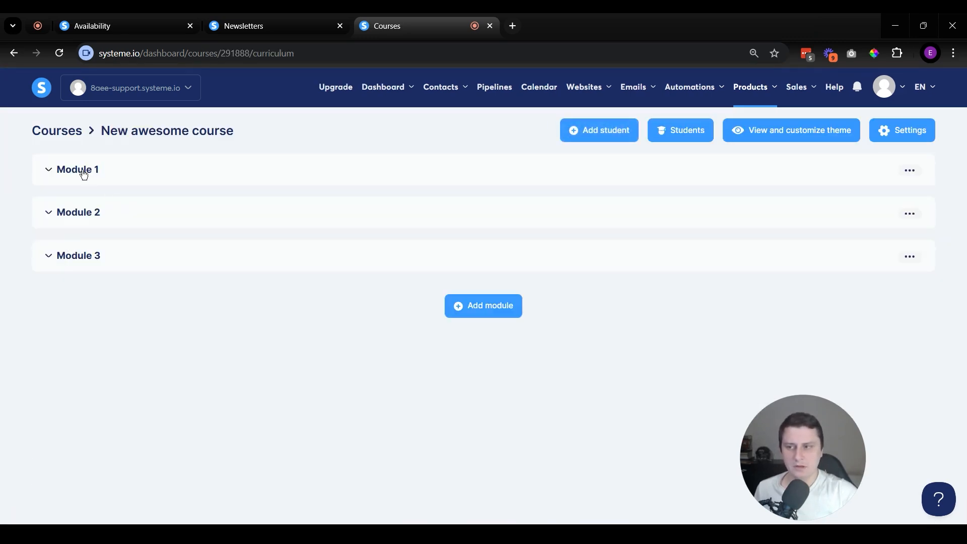
left_click(86, 172)
left_click(93, 329)
scroll(82, 409, "down", 1)
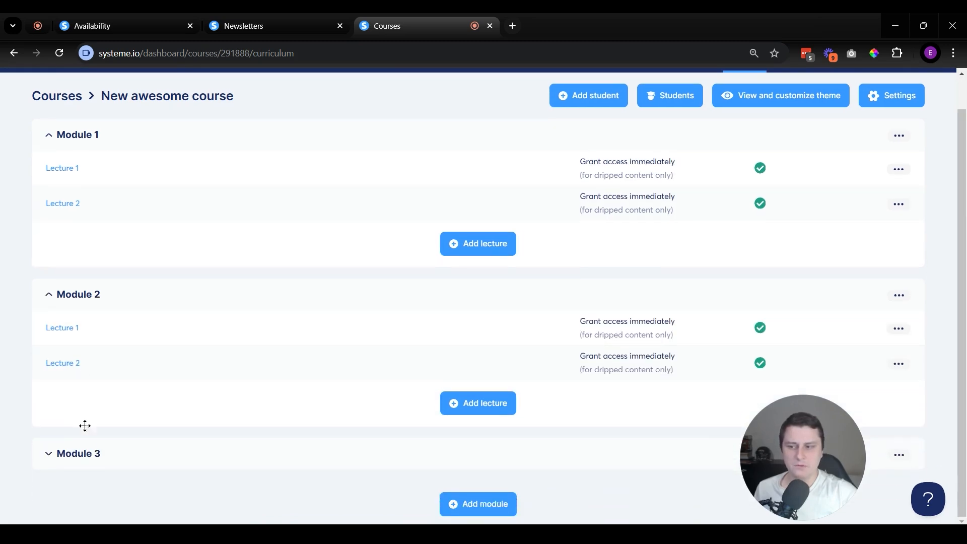
left_click(94, 462)
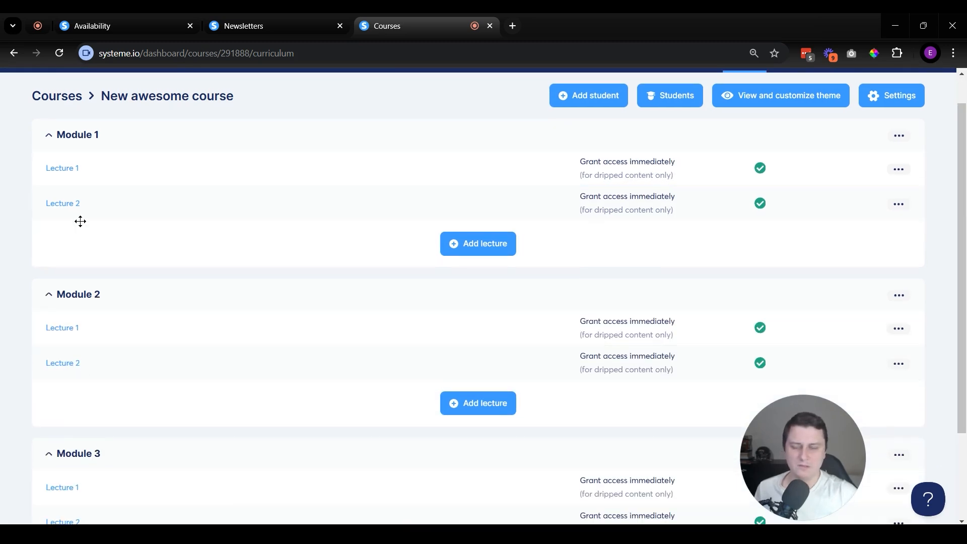
Step: Open Lecture 1 of Module 1 for editing and look through the available elements and the lecture page's content
left_click(50, 175)
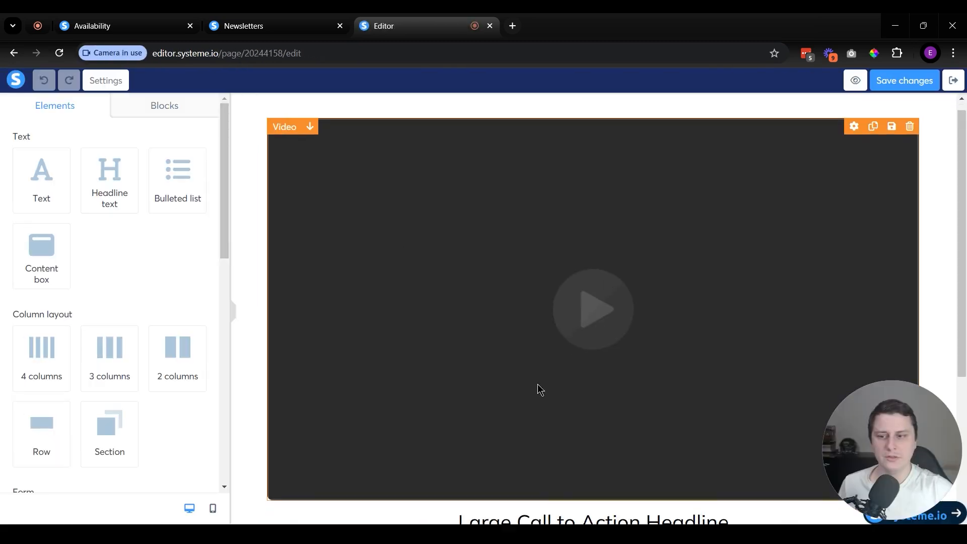
scroll(539, 389, "down", 1)
scroll(125, 169, "down", 4)
left_click_drag(221, 241, 214, 190)
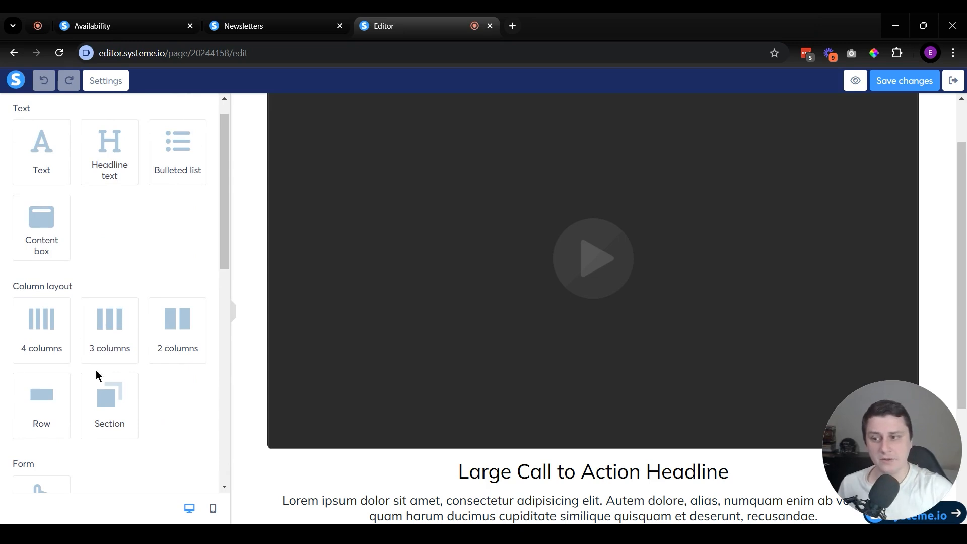
scroll(75, 352, "down", 10)
scroll(669, 270, "down", 3)
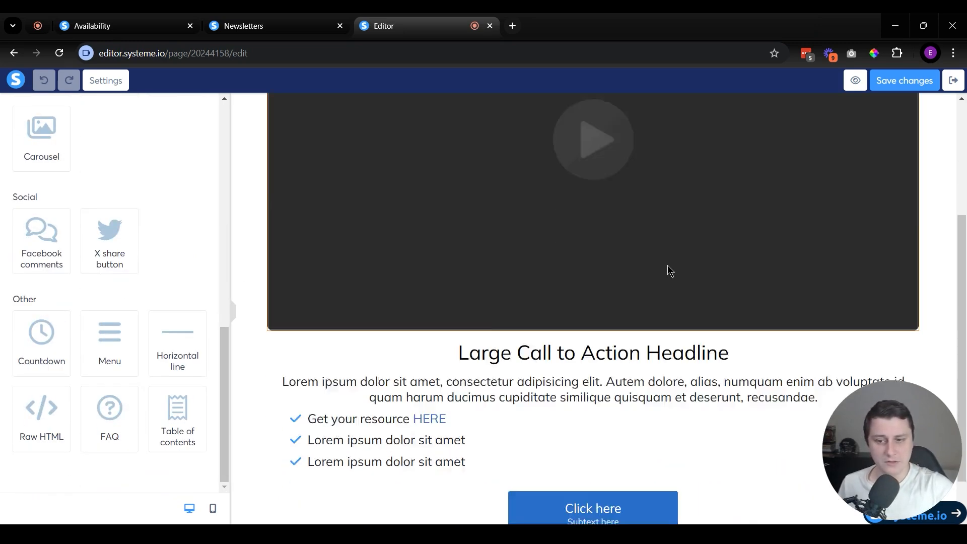
scroll(670, 270, "down", 1)
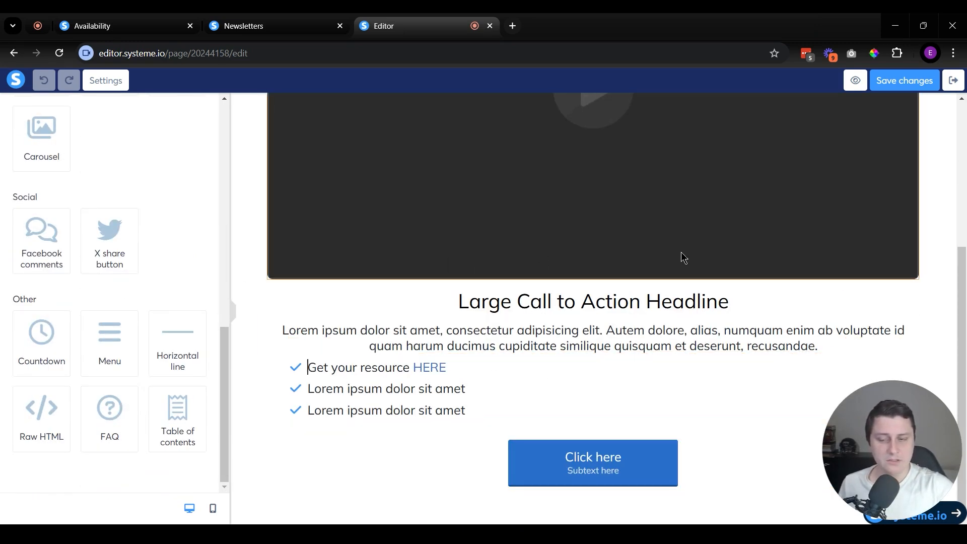
Step: Set the lecture video's type to Upload file, and exit the lecture editor without saving
left_click(509, 196)
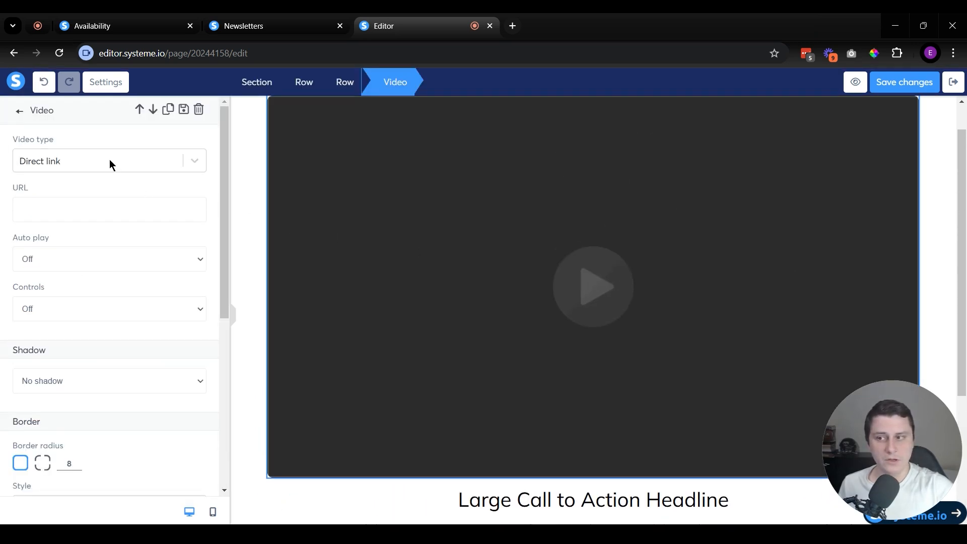
left_click(132, 161)
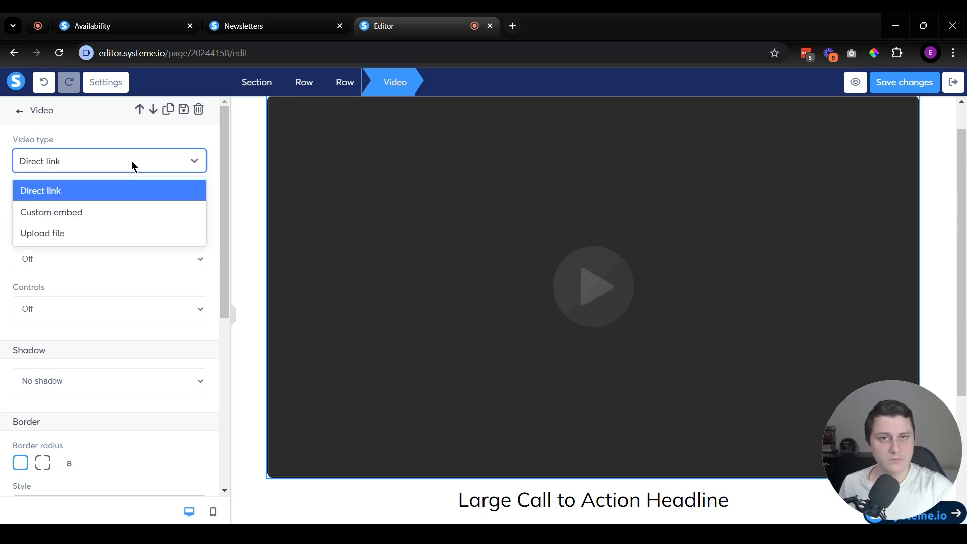
left_click(106, 235)
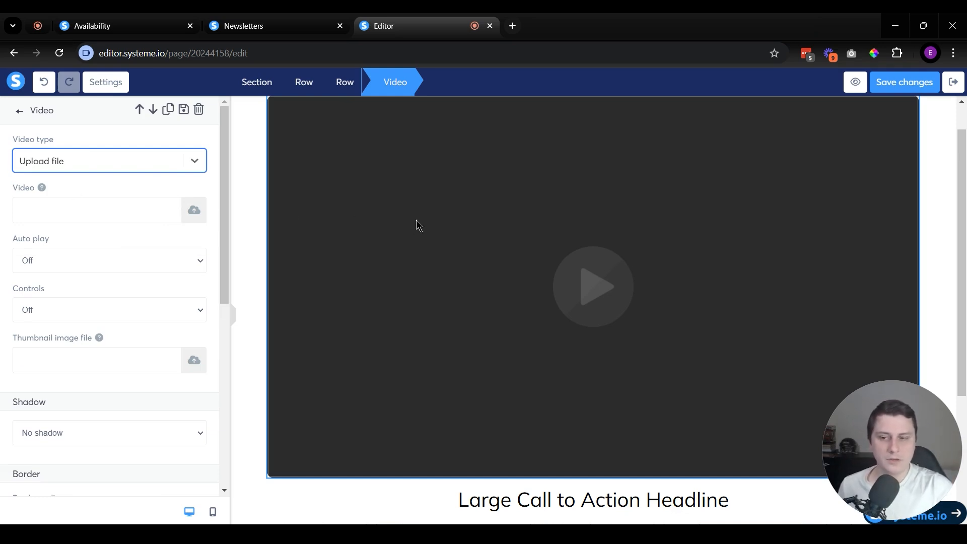
key("Escape")
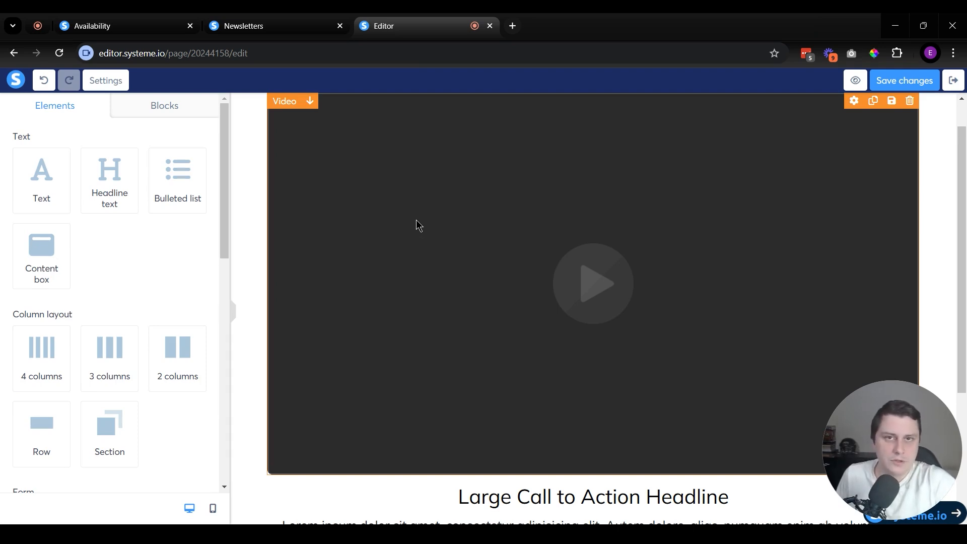
scroll(417, 225, "down", 4)
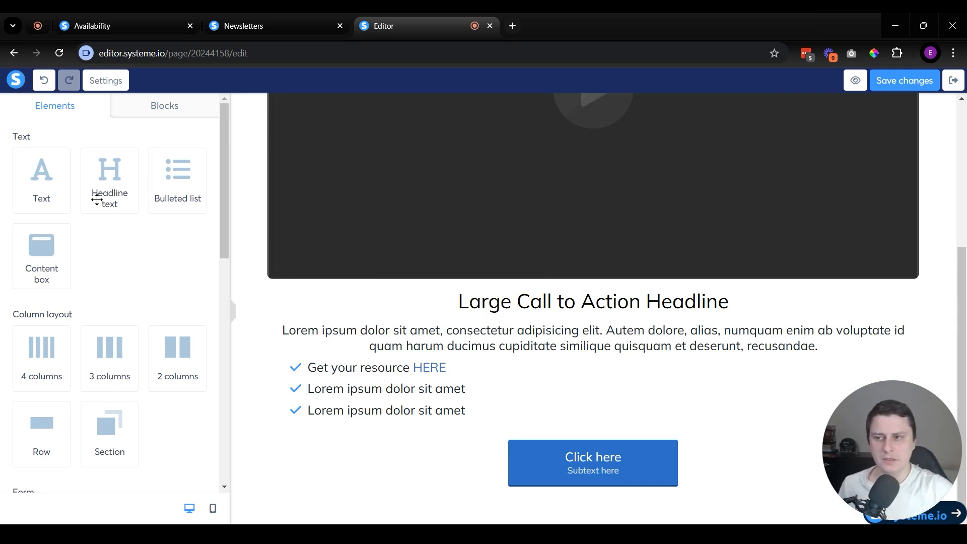
left_click(952, 80)
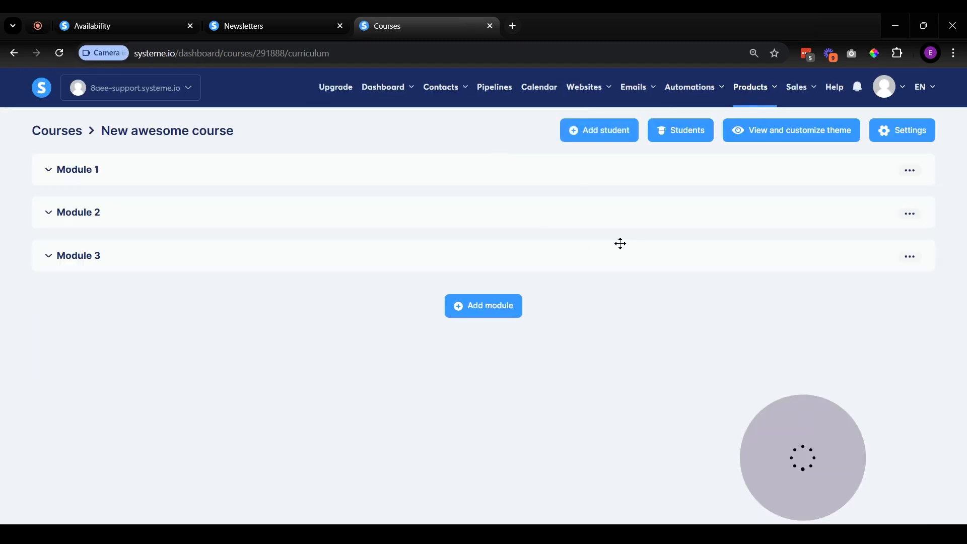
Step: Open the course's theme preview and look through the lecture page as students see it
left_click(781, 142)
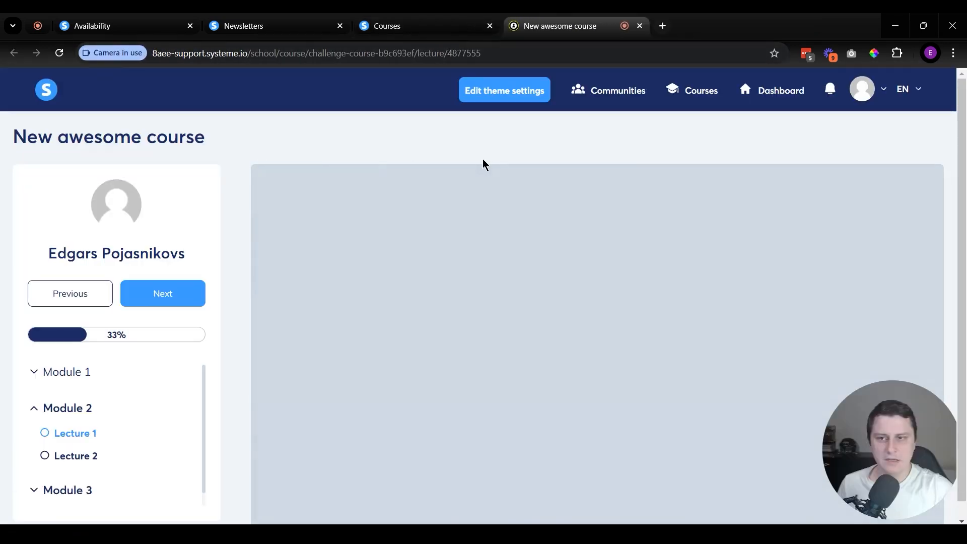
scroll(565, 352, "down", 6)
scroll(468, 351, "up", 6)
scroll(284, 250, "up", 1)
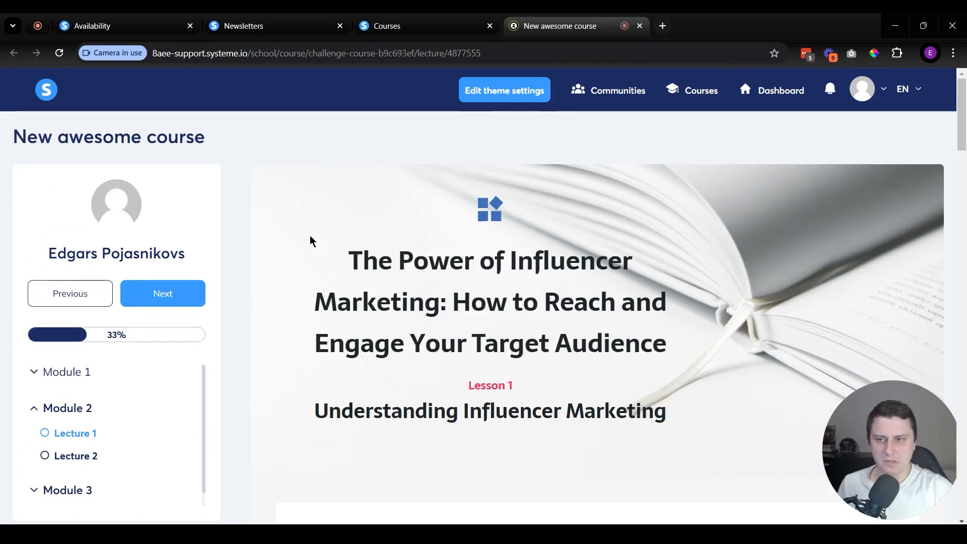
Step: Open the course's theme settings and review the color options of the Classic theme
left_click(513, 89)
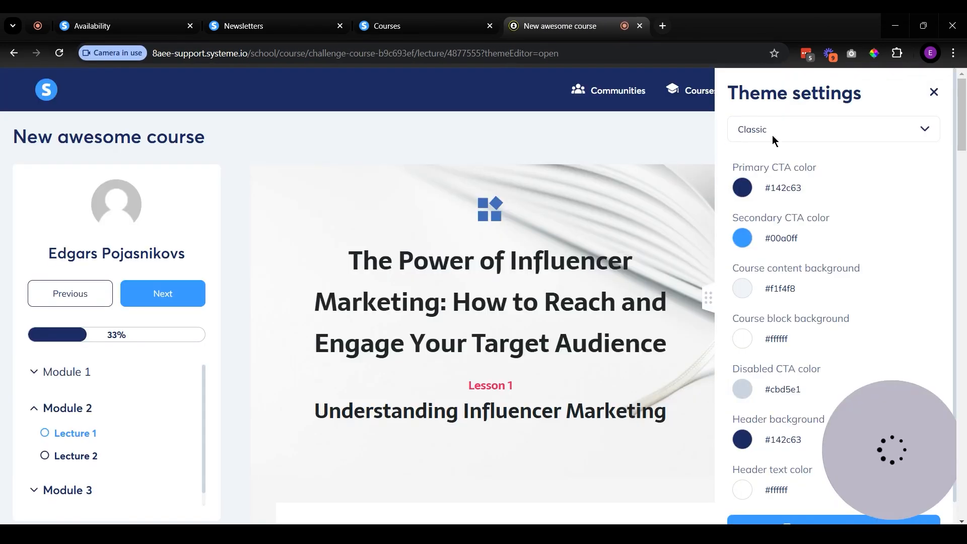
scroll(125, 328, "down", 4)
scroll(757, 475, "down", 1)
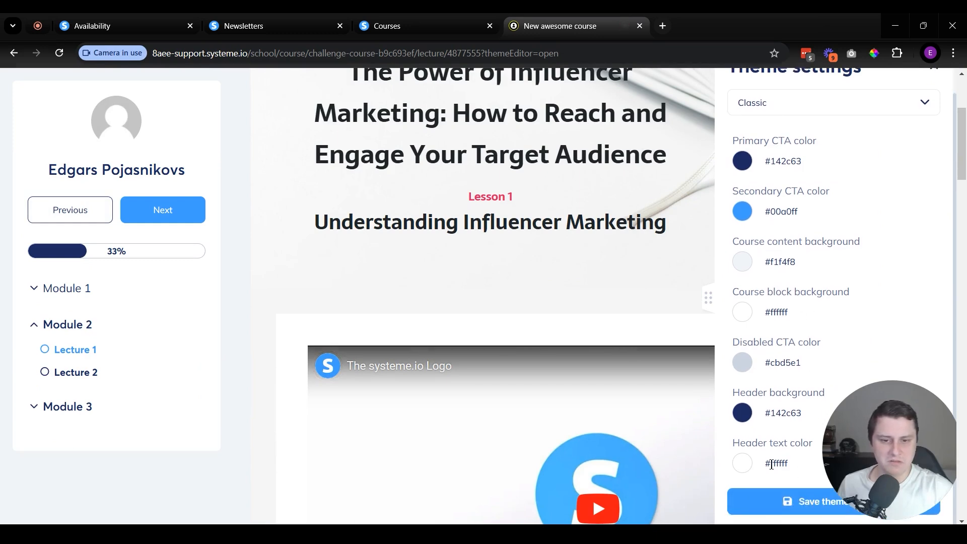
scroll(745, 383, "up", 1)
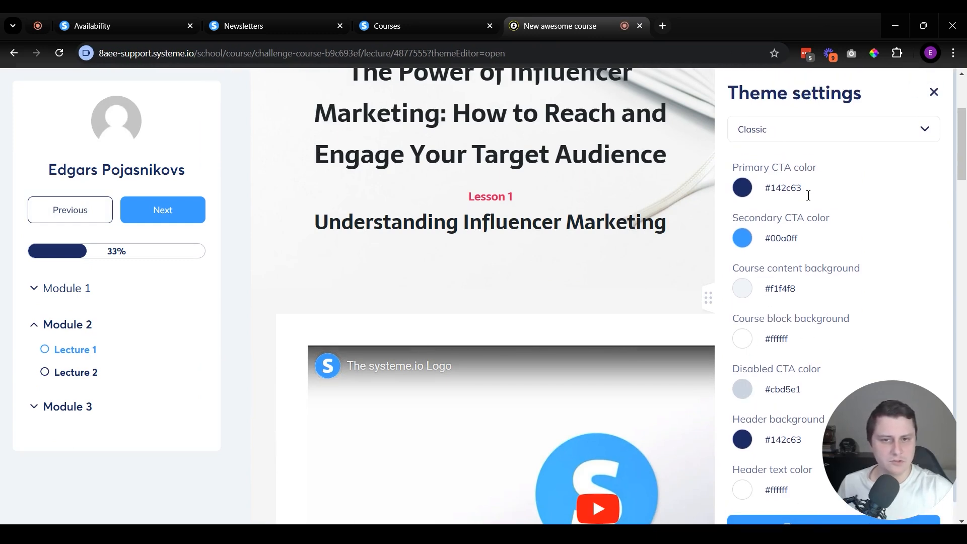
Step: Preview the Beige theme on the course, and close the preview without saving
left_click(796, 129)
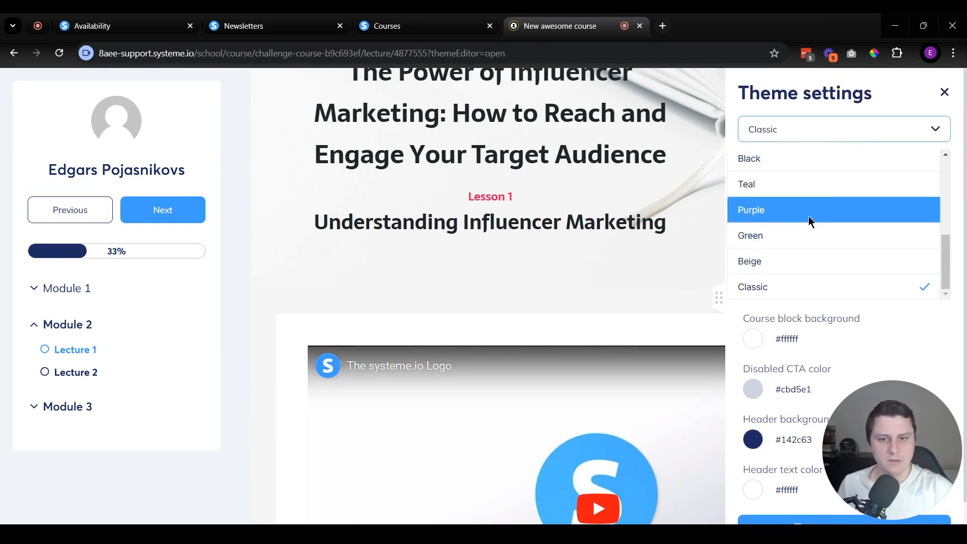
left_click(772, 262)
scroll(512, 252, "up", 4)
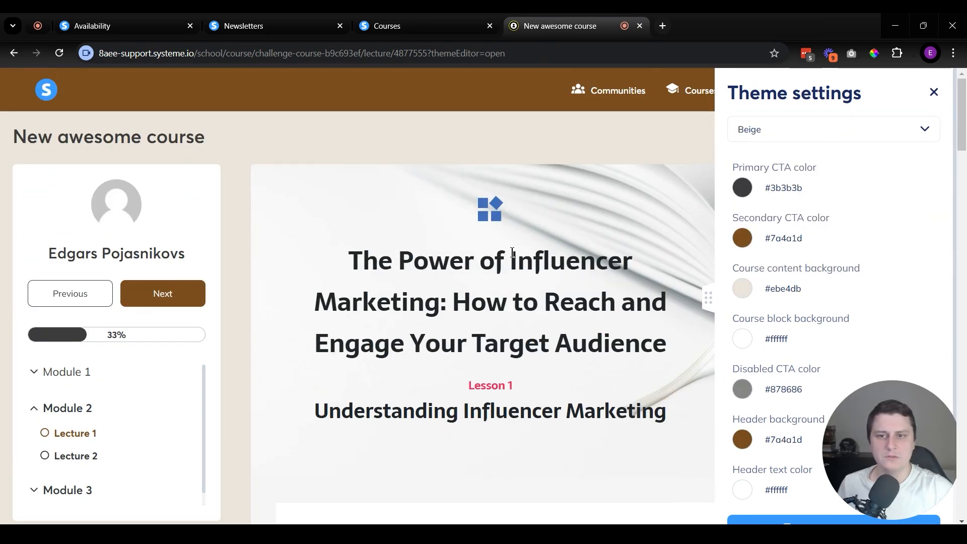
key("ctrl+w")
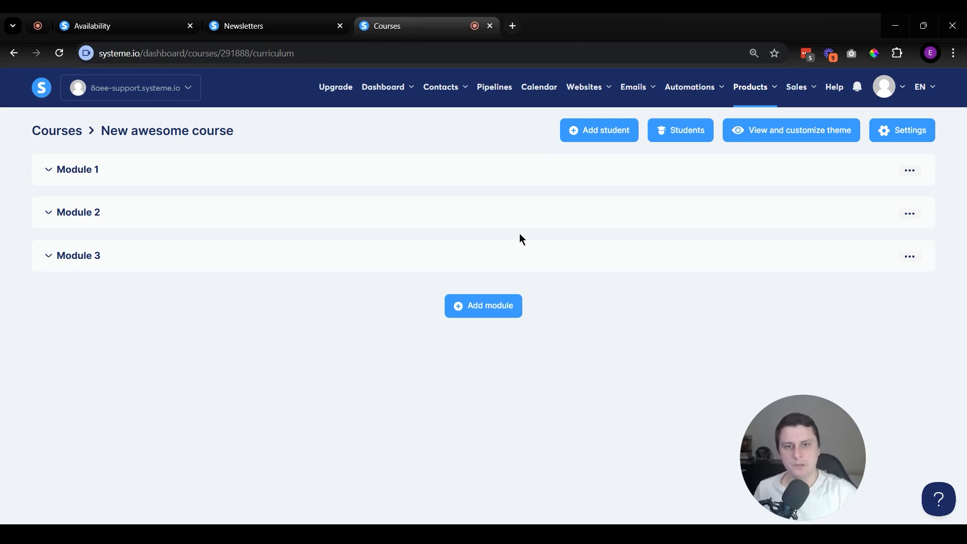
Step: Open the list of communities among the products
mouse_move(763, 87)
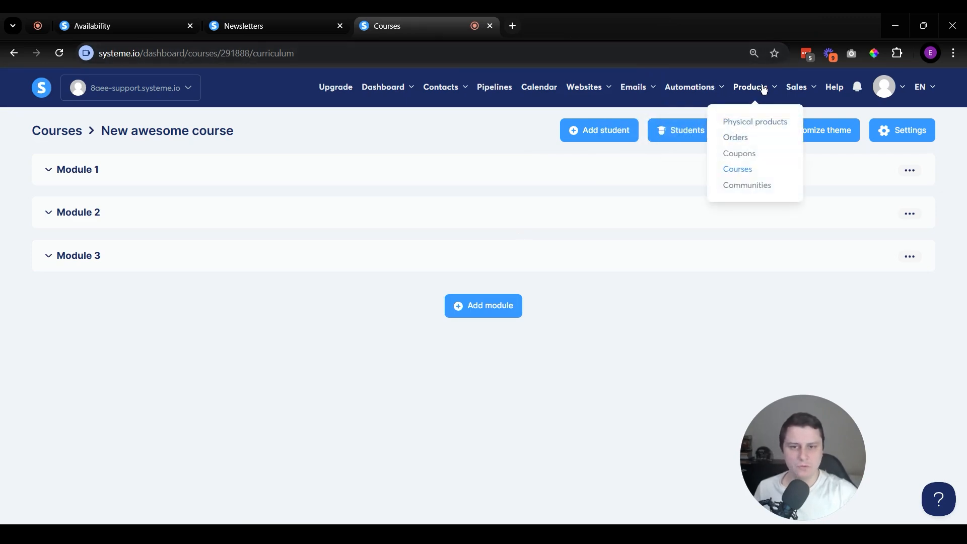
left_click(747, 185)
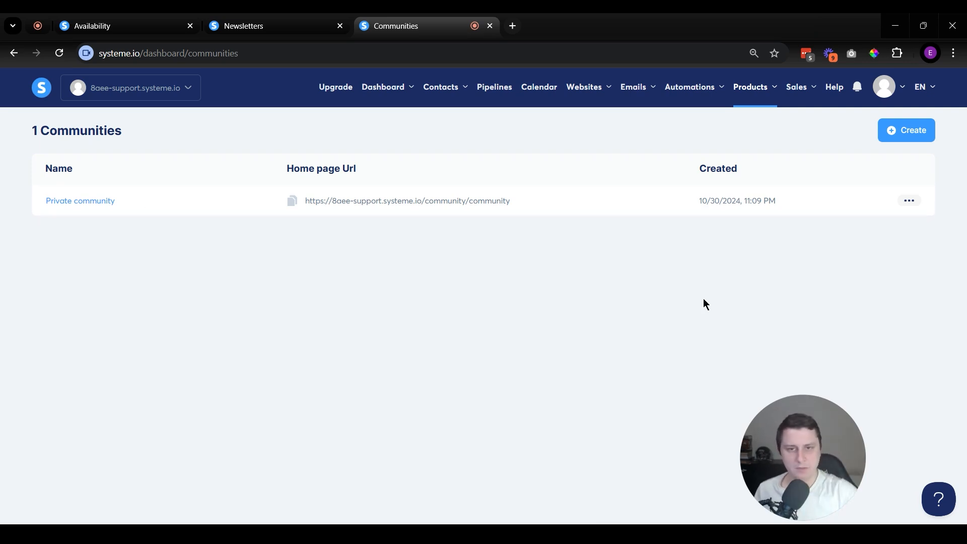
Step: Show the options available for sales
mouse_move(762, 109)
mouse_move(799, 102)
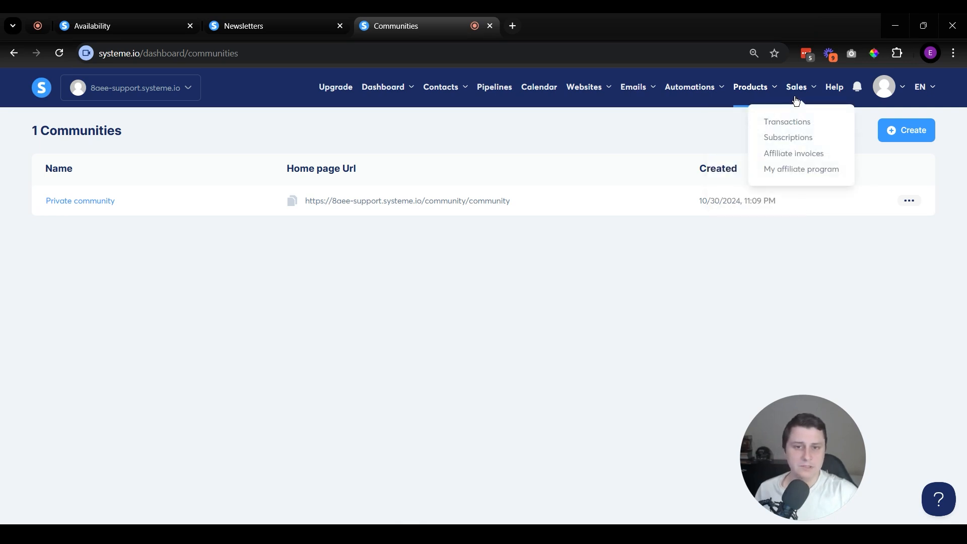
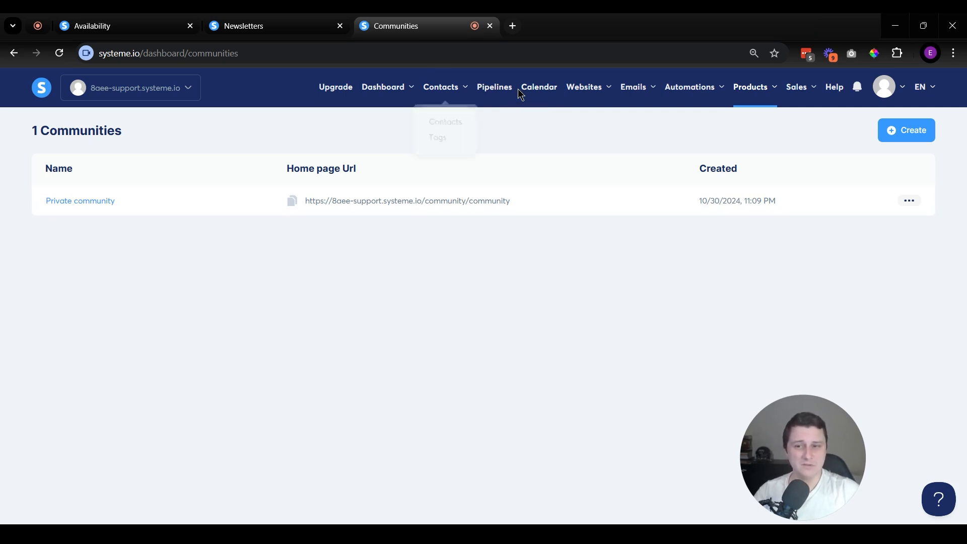
Step: Open the [SMF] Basic sales page funnel from the list of sales funnels to view its sales page configuration
mouse_move(577, 94)
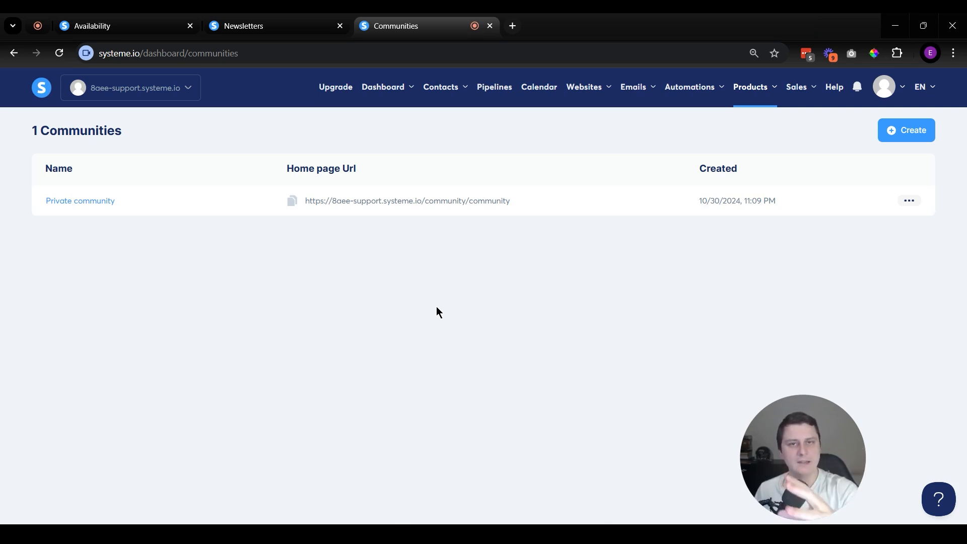
mouse_move(584, 91)
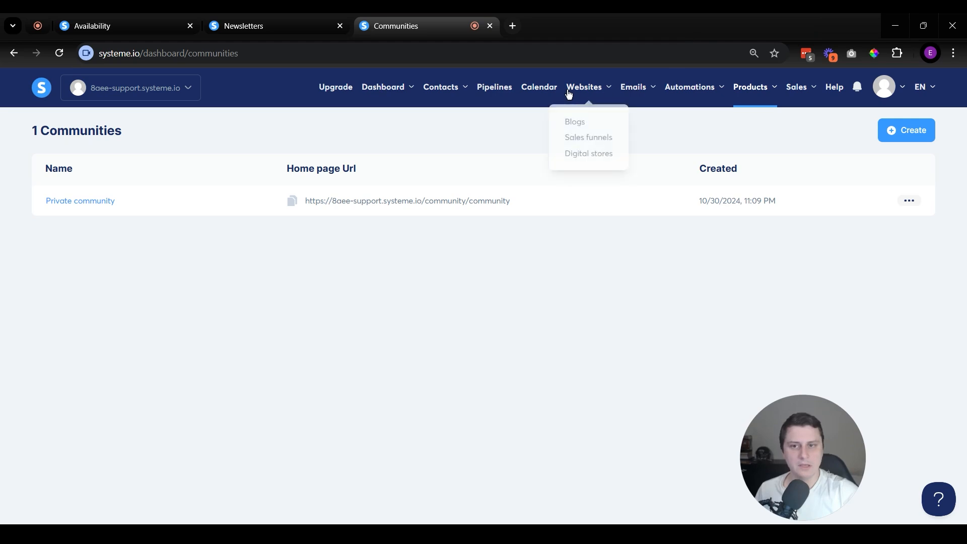
left_click(592, 140)
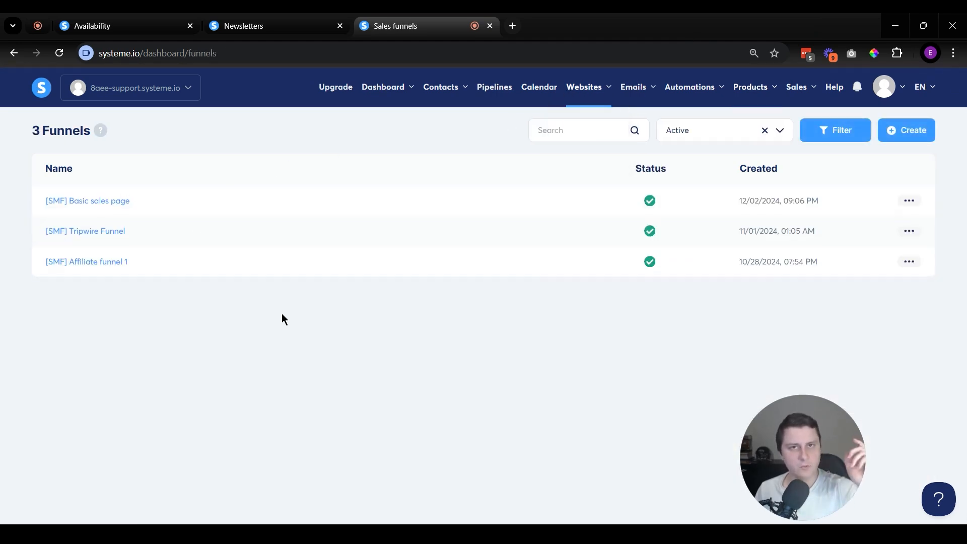
left_click(114, 205)
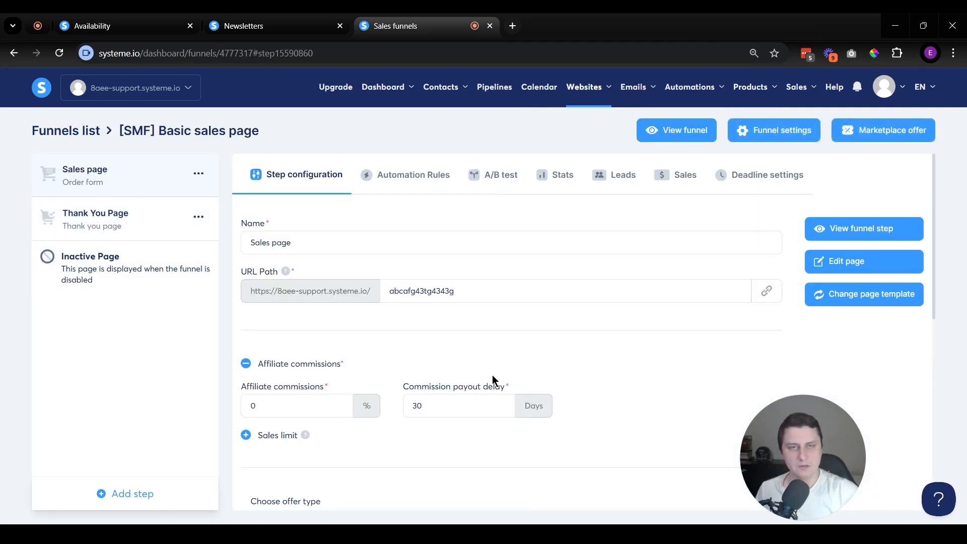